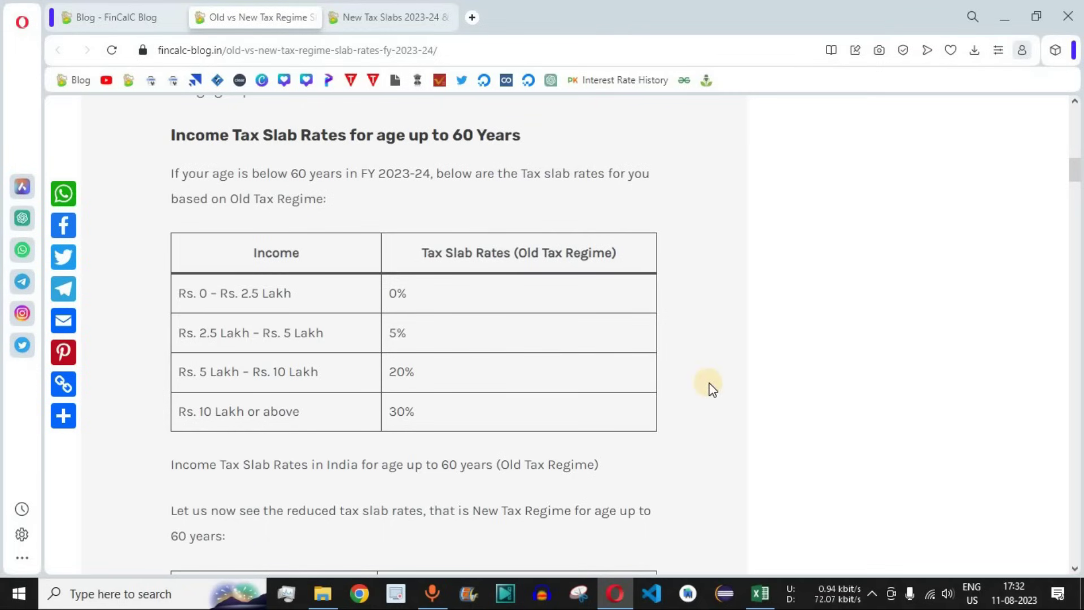
Examine the New Tax Regime slab rates table for age up to 60 years, highlighting its rates heading
scroll(712, 389, "down", 7)
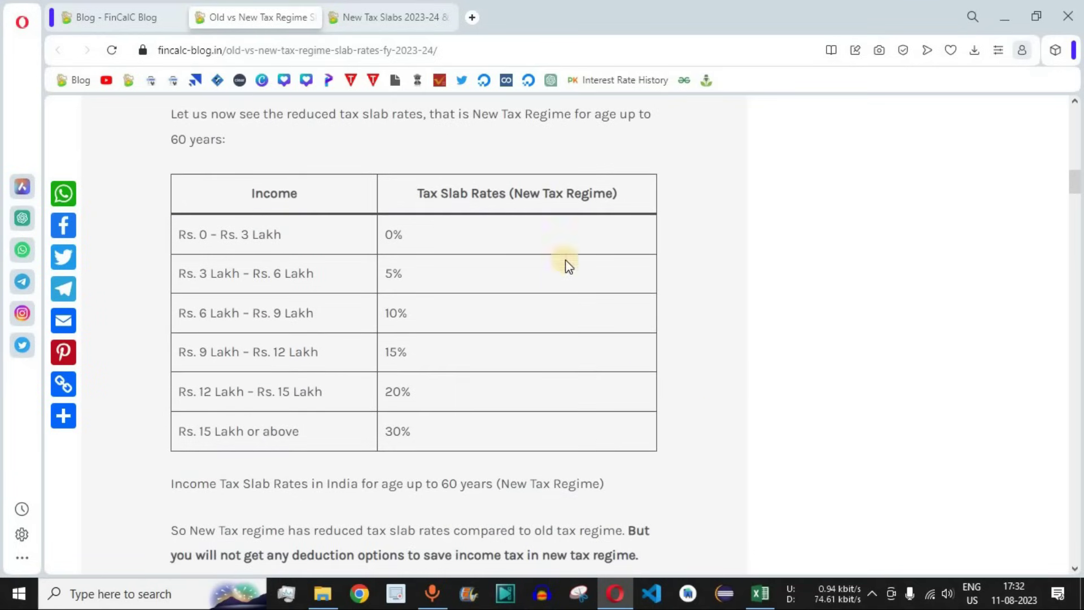
left_click_drag(605, 197, 416, 195)
left_click(687, 303)
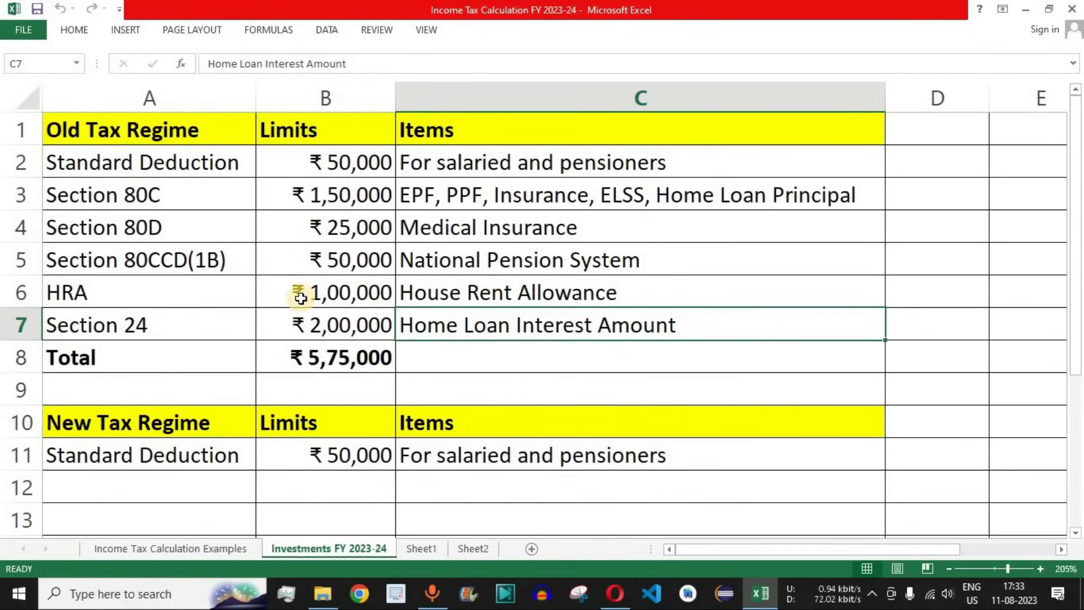
Review the Old Tax Regime deductions on Excel's Investments FY 2023-24 sheet, focusing on the Standard Deduction and Section 80C rows
left_click(173, 135)
left_click_drag(187, 154, 189, 321)
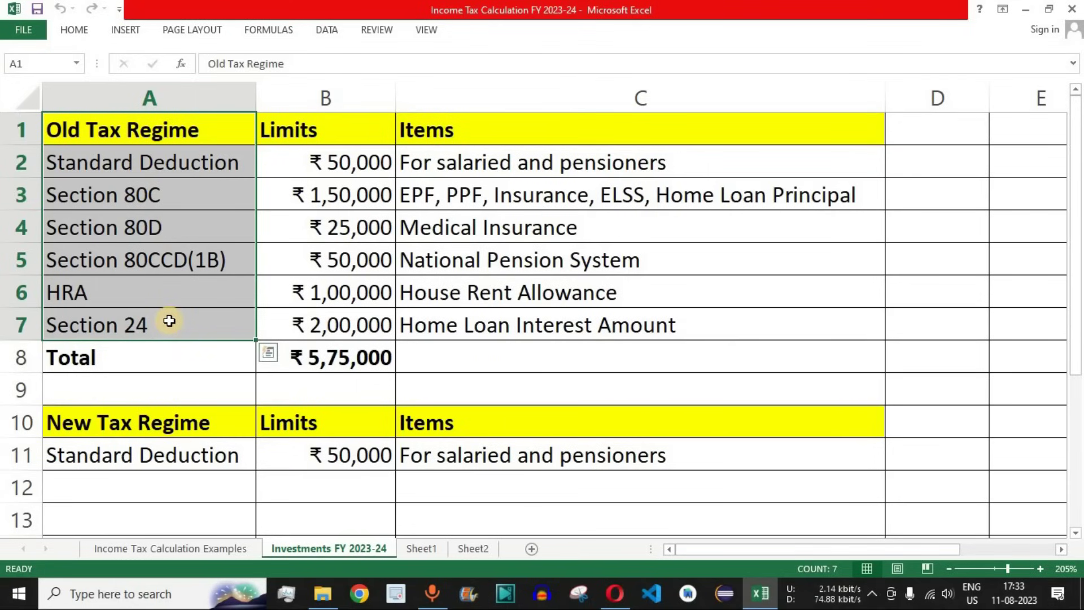
left_click(20, 162)
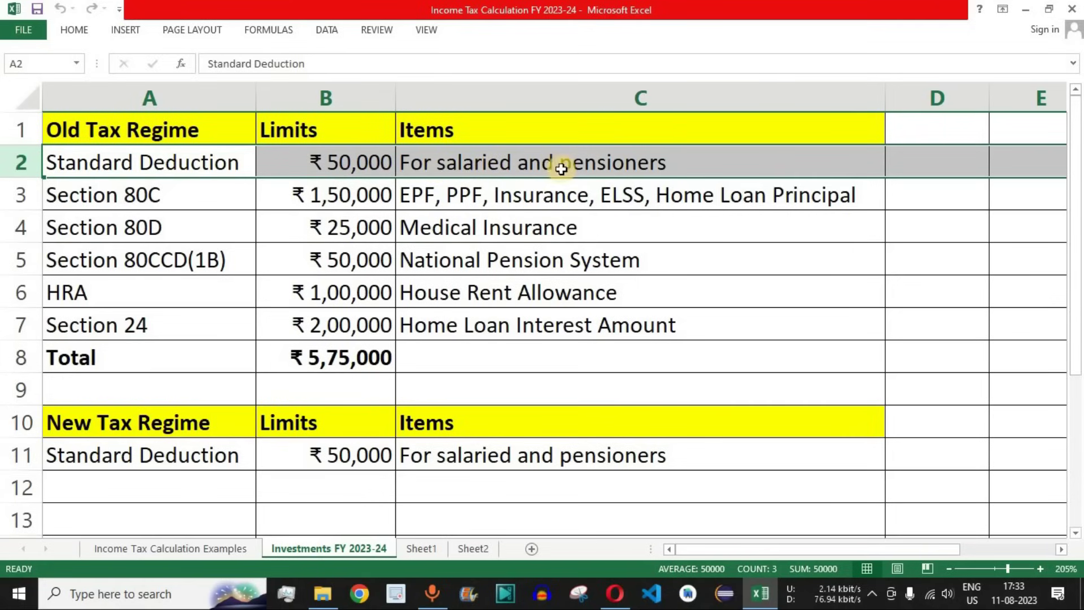
left_click_drag(175, 143, 176, 132)
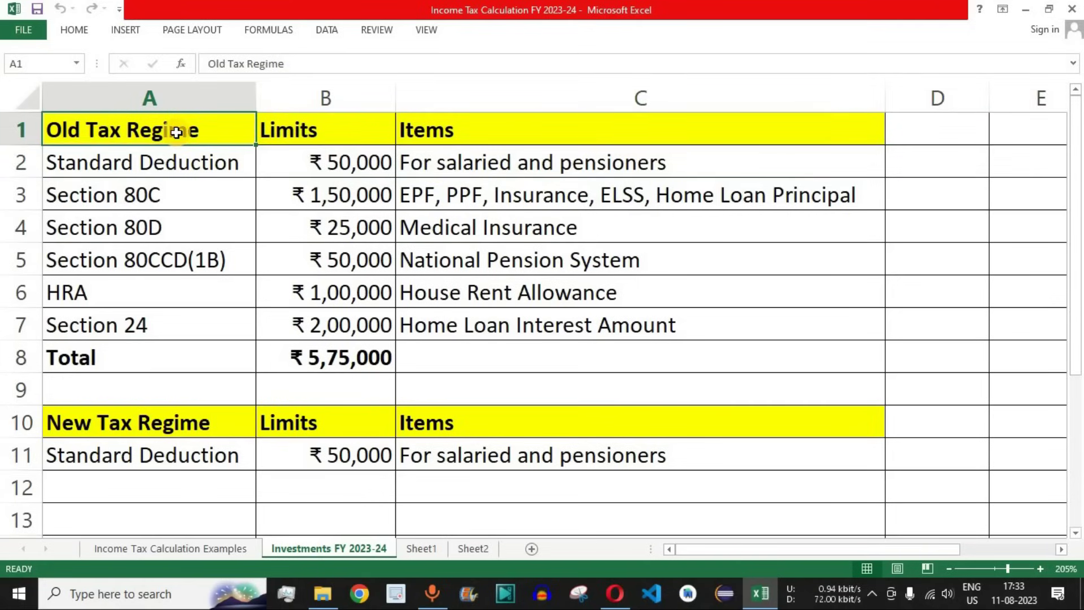
left_click(20, 200)
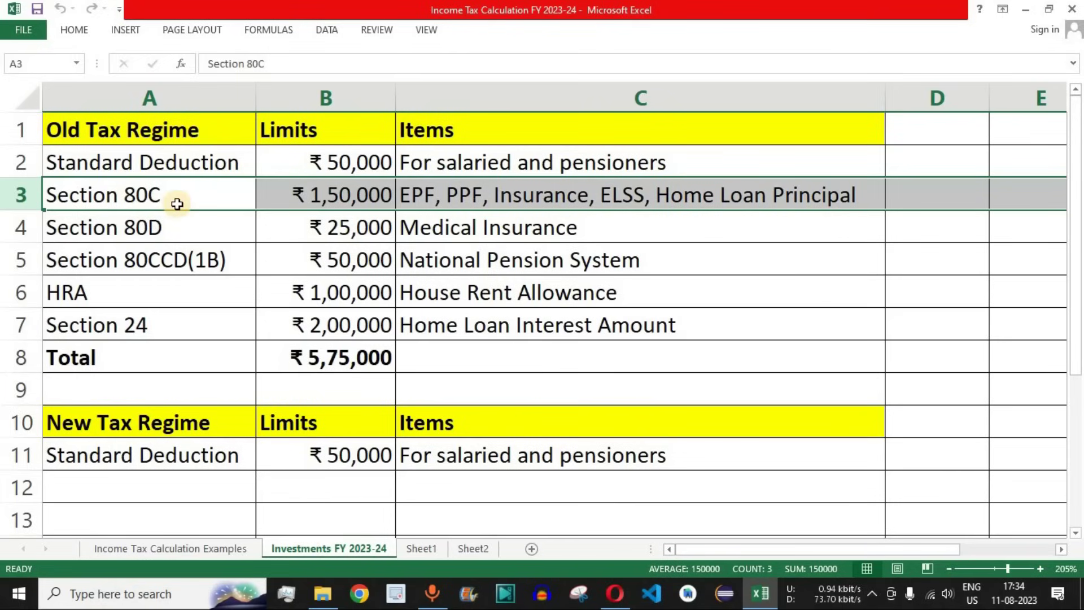
left_click(358, 195)
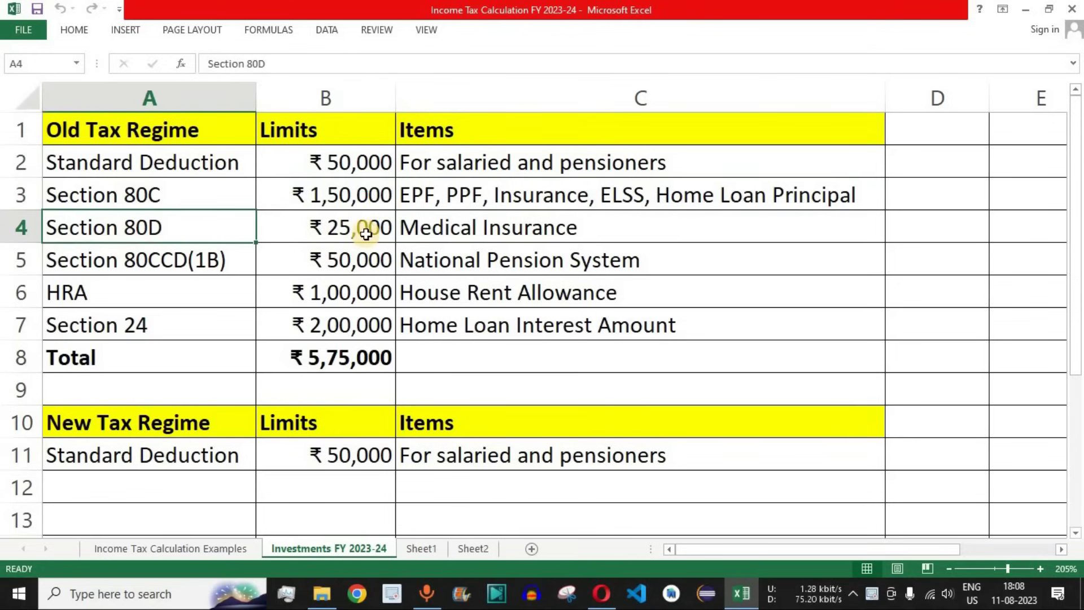
Review the Section 80D medical insurance item and the Section 80CCD(1B) National Pension System item with its limit
left_click(518, 234)
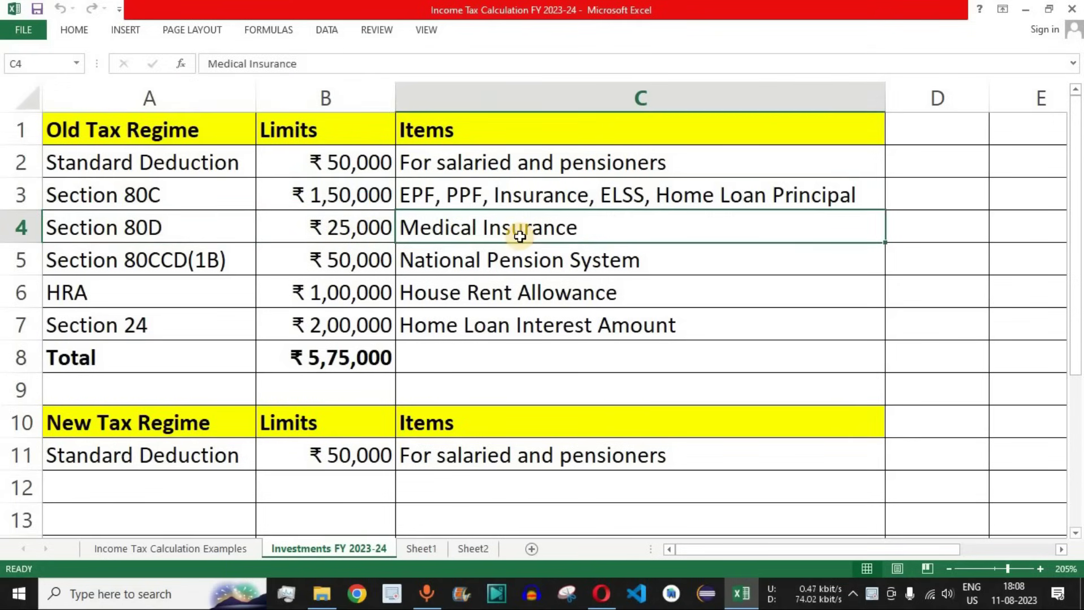
left_click(132, 258)
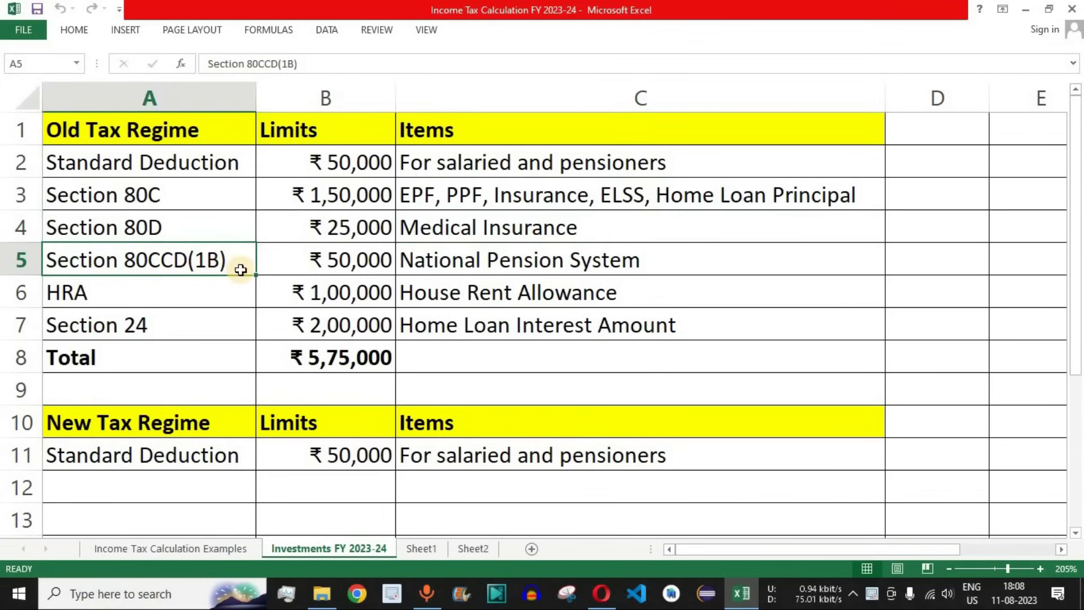
left_click(504, 265)
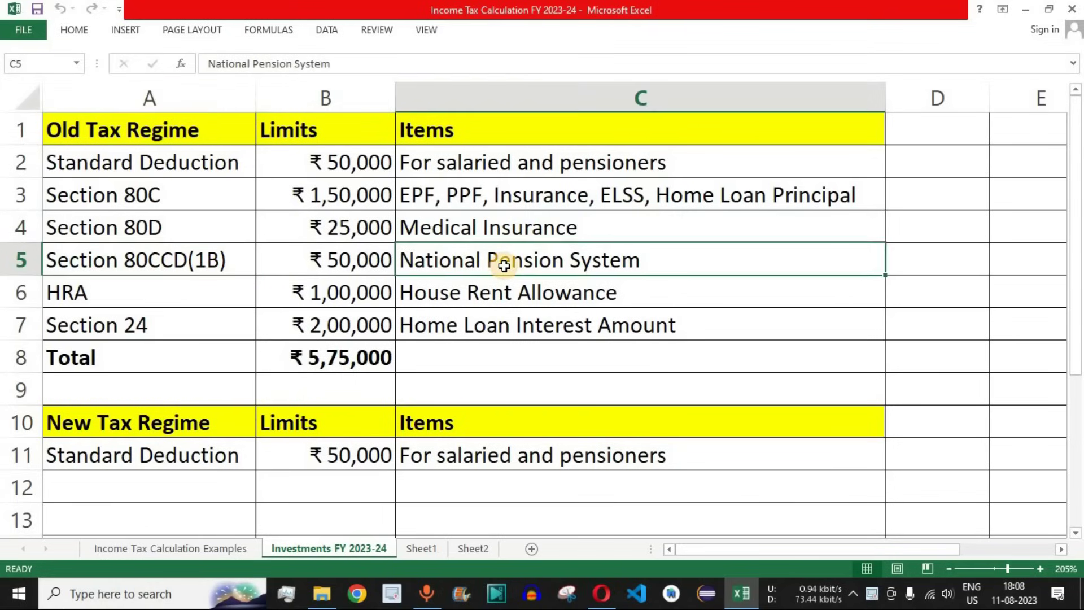
left_click(357, 264)
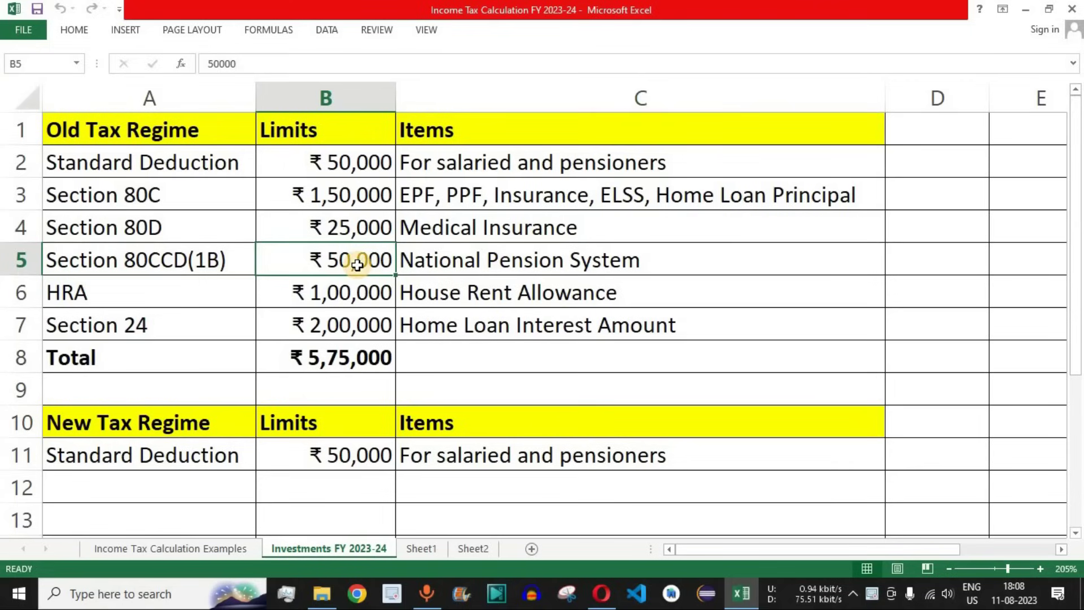
Review the HRA and Section 24 home loan interest entries together with their limits in the Old Tax Regime table
left_click(103, 291)
left_click(510, 294)
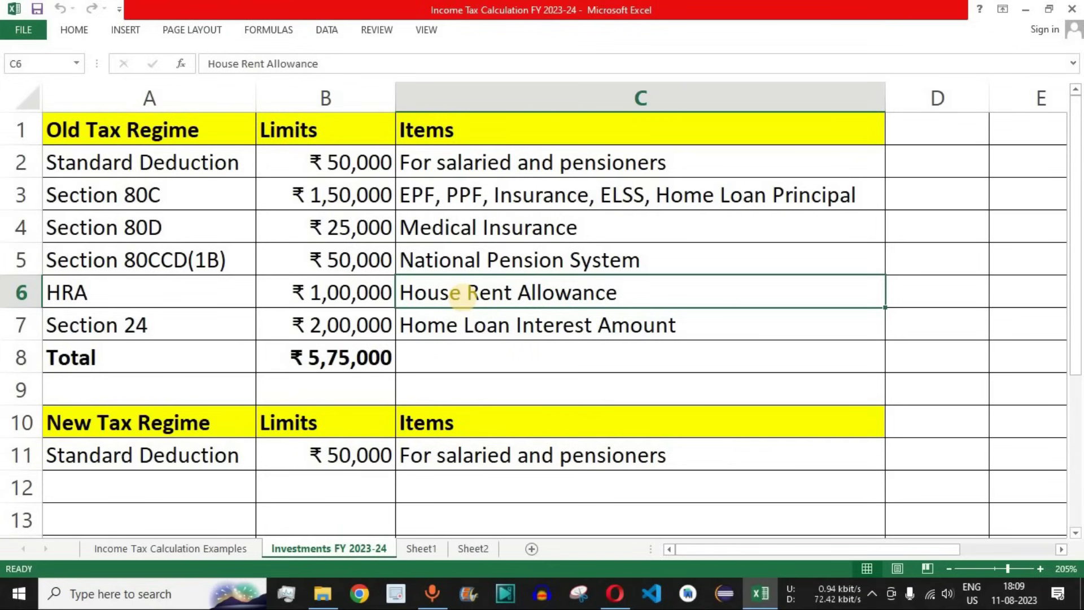
left_click(339, 293)
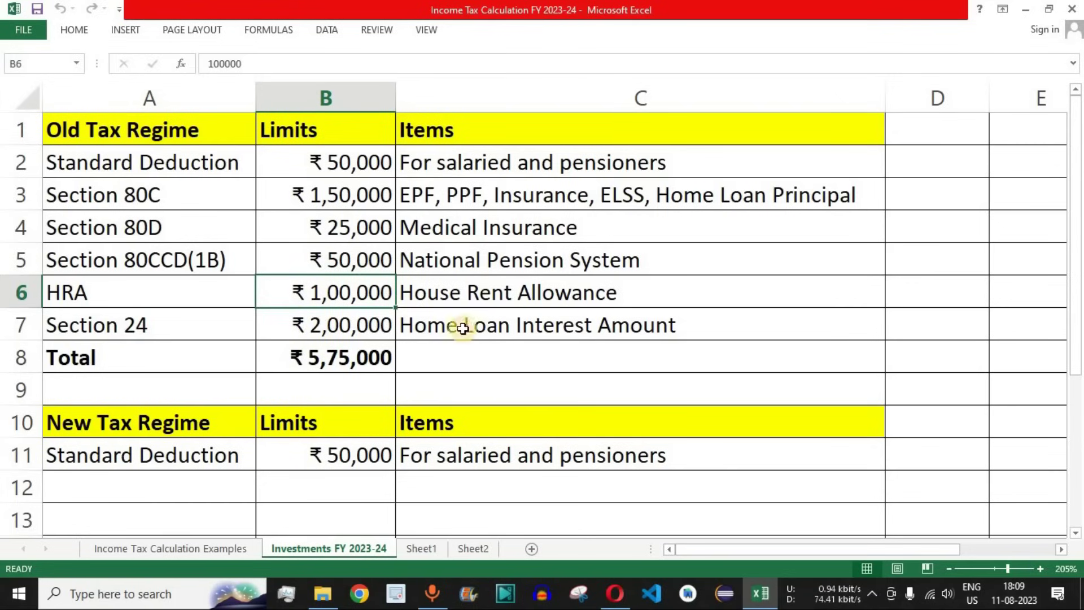
left_click(495, 327)
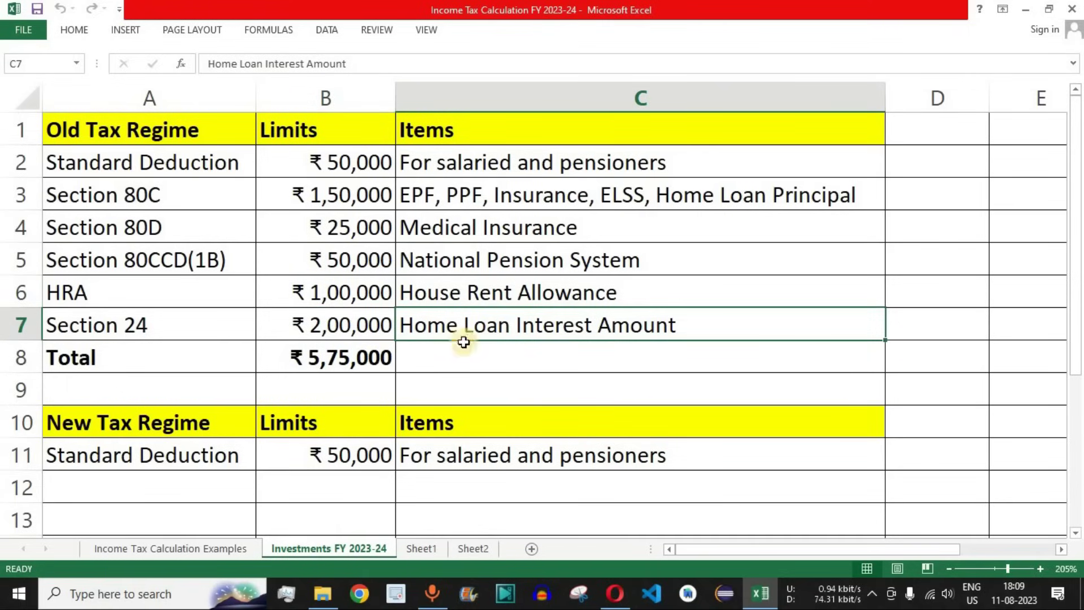
left_click(356, 336)
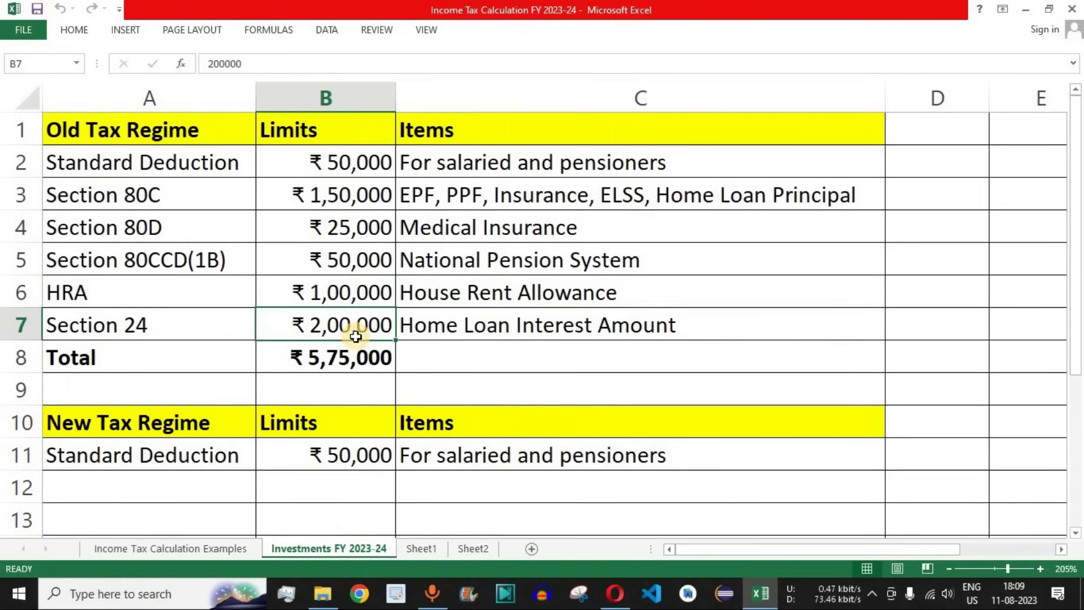
Compare the House Rent Allowance and Home Loan Interest Amount items, and select all Old Tax Regime limits in B2:B7
left_click(509, 299)
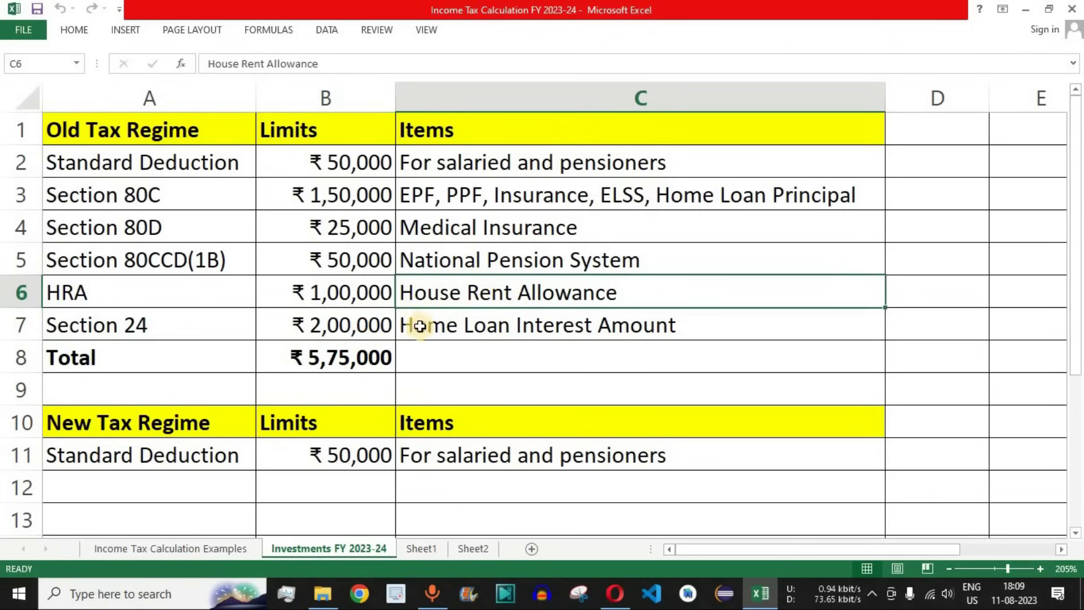
left_click(442, 327)
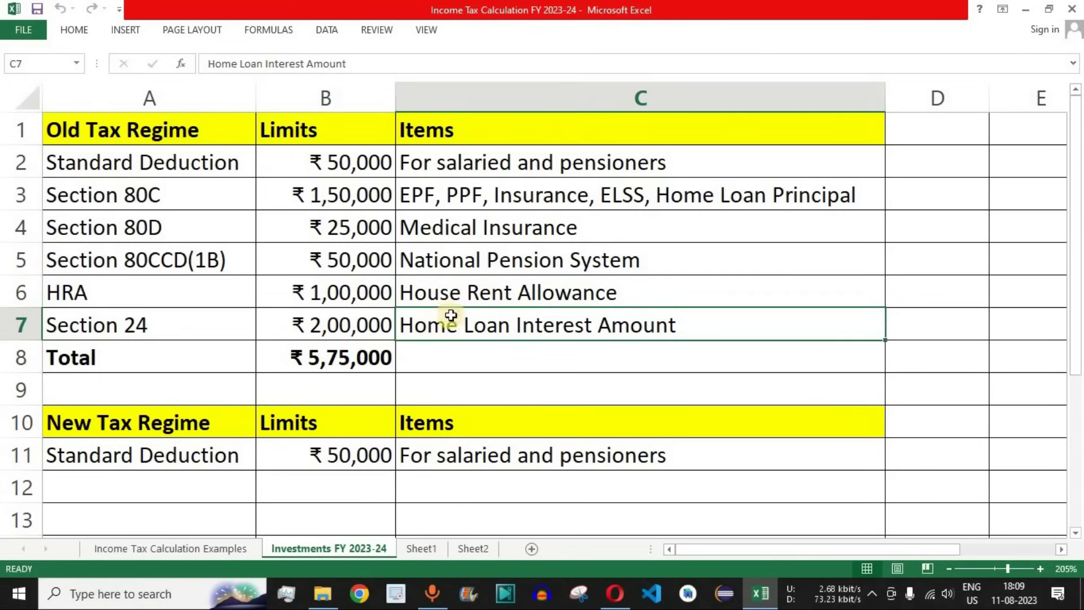
left_click_drag(475, 288, 474, 314)
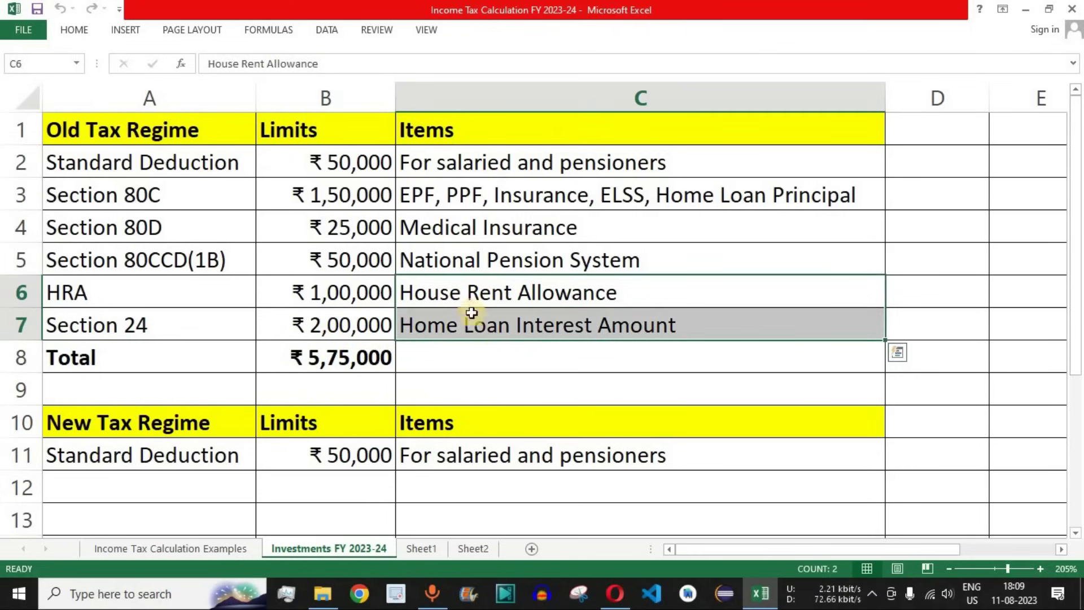
left_click(483, 333)
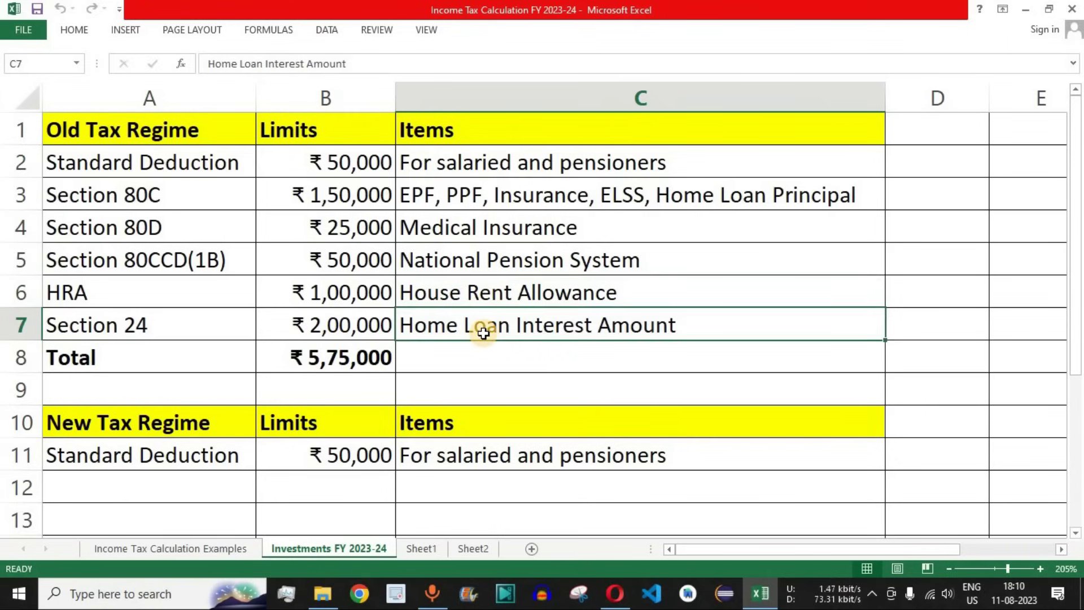
left_click(161, 331)
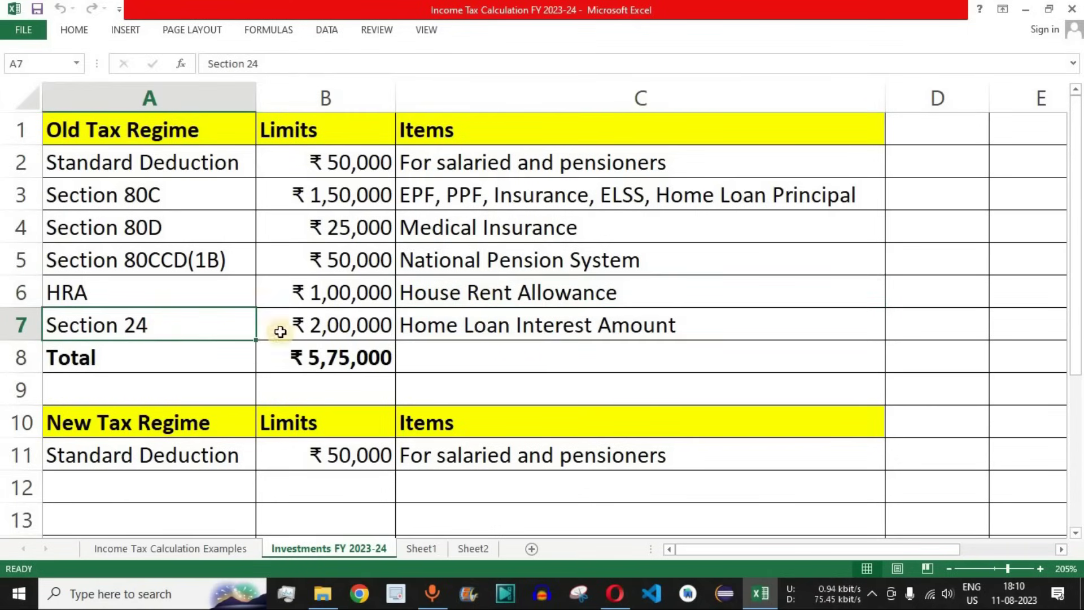
left_click(355, 334)
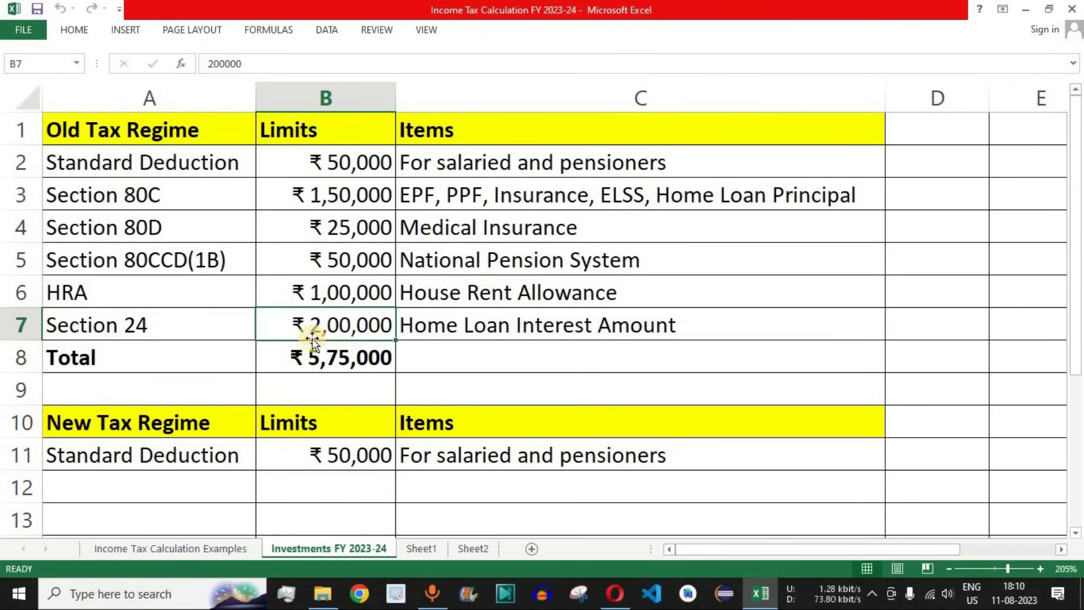
left_click_drag(351, 163, 346, 314)
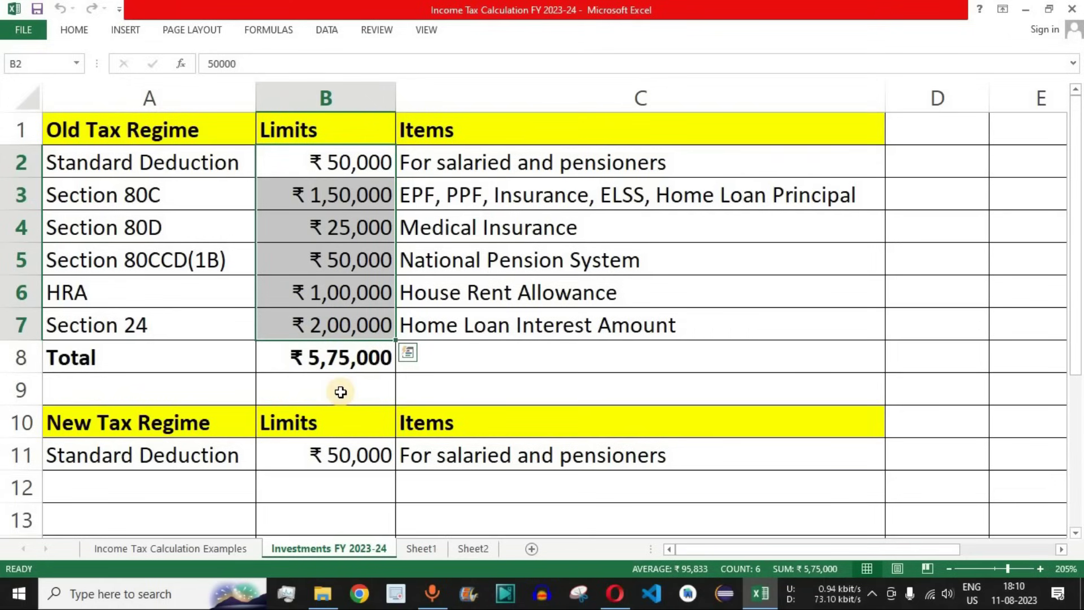
Review the New Tax Regime table's Standard Deduction row, including its limit and who it applies to
left_click(107, 425)
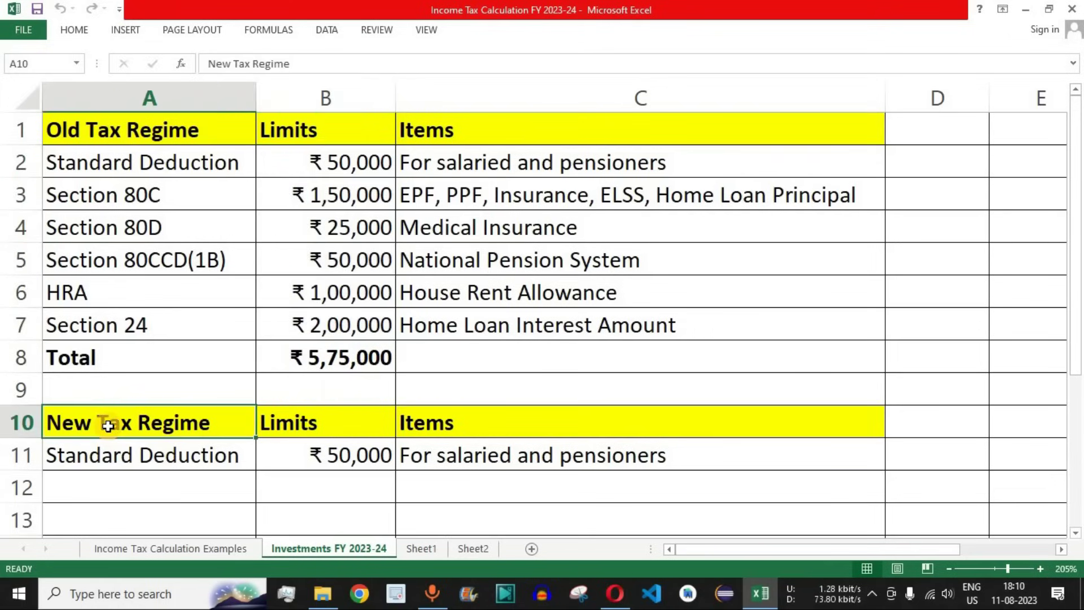
left_click(134, 458)
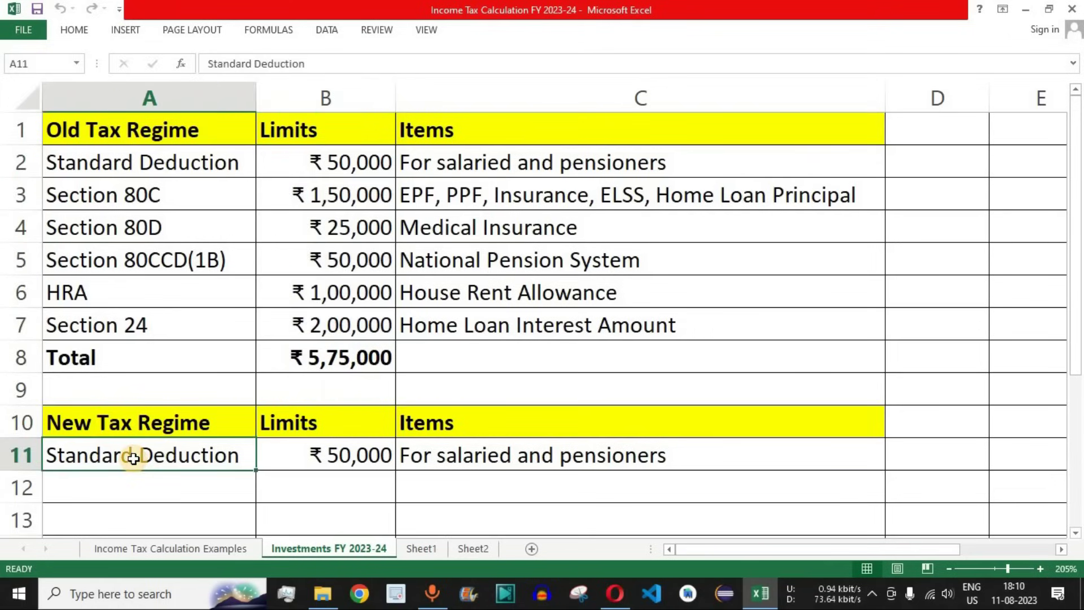
left_click(335, 456)
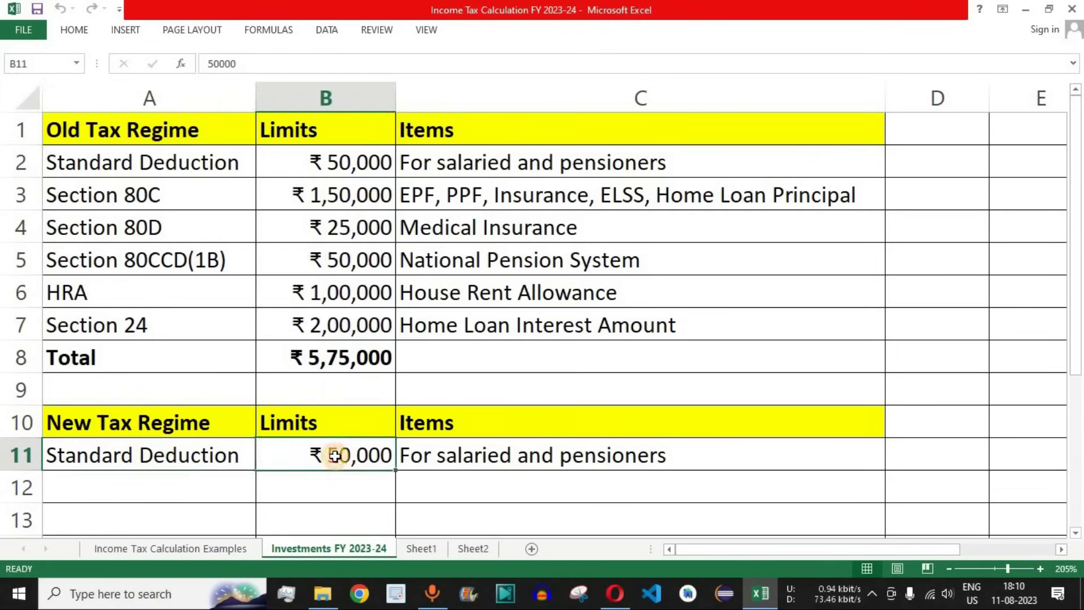
left_click(477, 457)
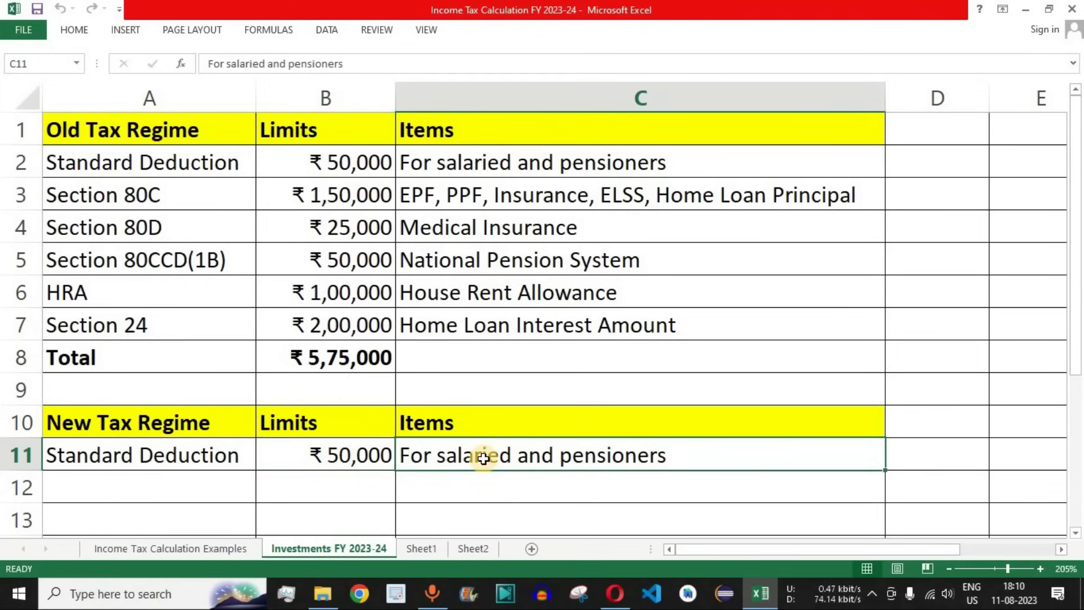
left_click(349, 464)
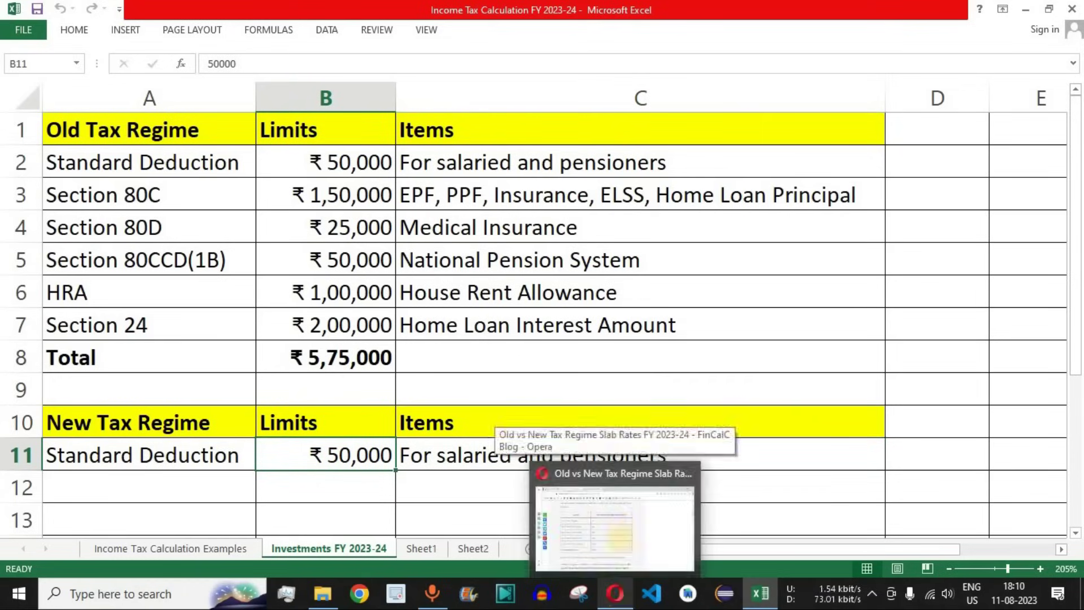
Switch to the New Tax Slabs 2023-24 page in Opera and highlight the available deductions from Standard Deduction through Daily Allowance
left_click(623, 597)
left_click(383, 23)
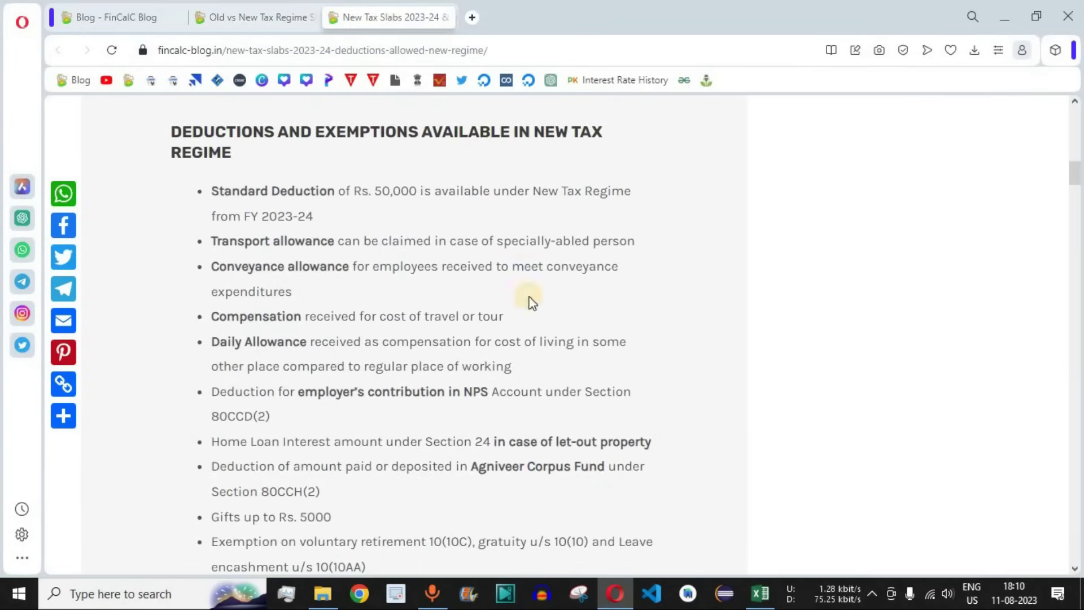
left_click_drag(232, 191, 531, 190)
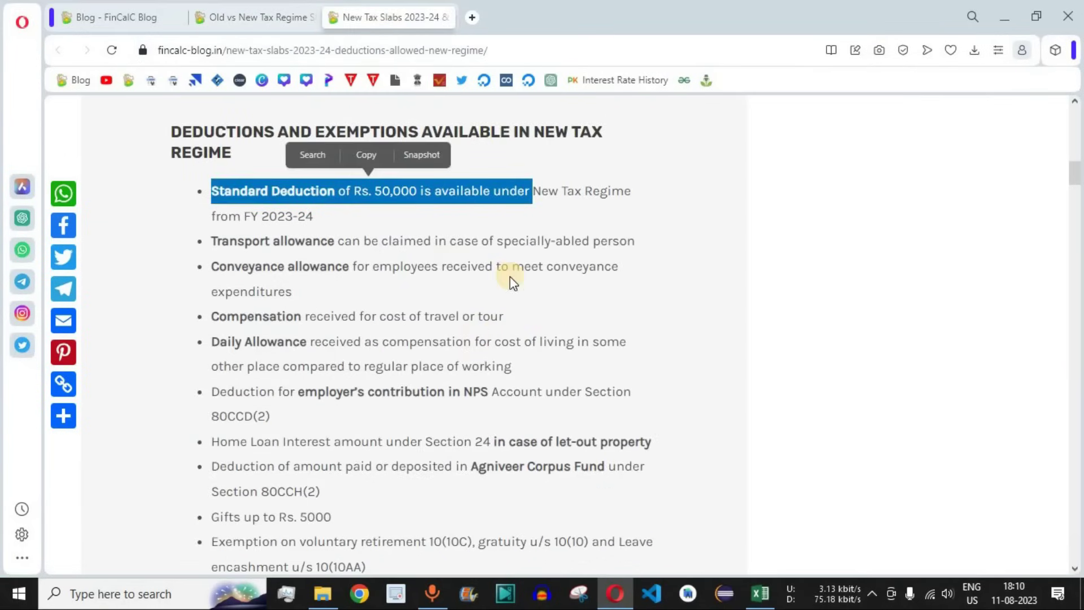
left_click_drag(224, 241, 335, 241)
left_click_drag(228, 266, 334, 266)
left_click_drag(239, 316, 477, 314)
double_click(265, 342)
left_click_drag(333, 343, 346, 342)
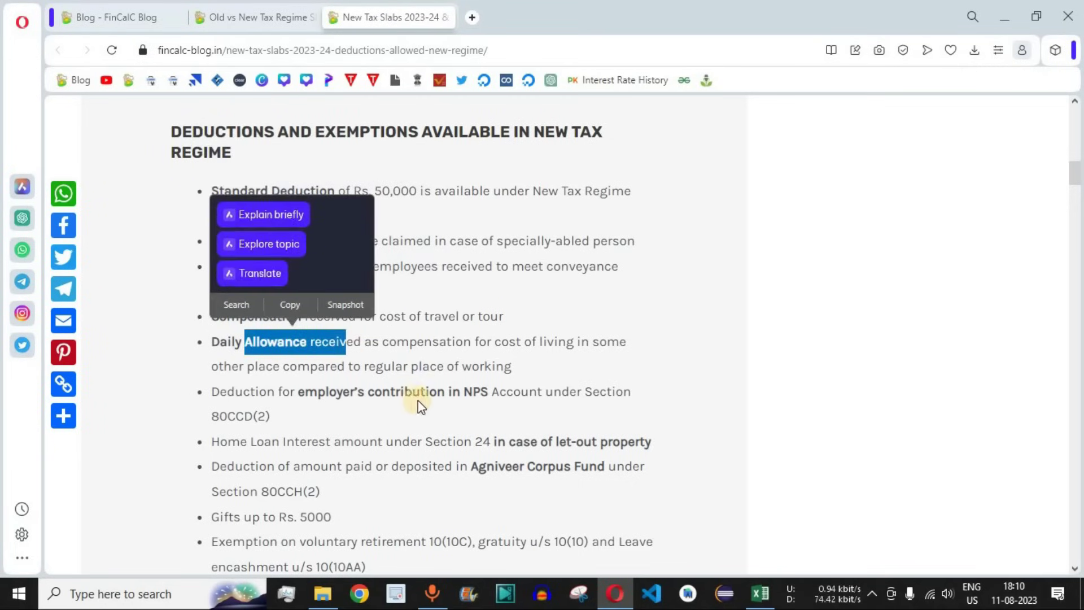
Highlight the employer's NPS contribution under Section 80CCD(2) and the Section 24 home loan interest deduction for let-out property
scroll(423, 395, "down", 2)
left_click_drag(317, 312, 489, 313)
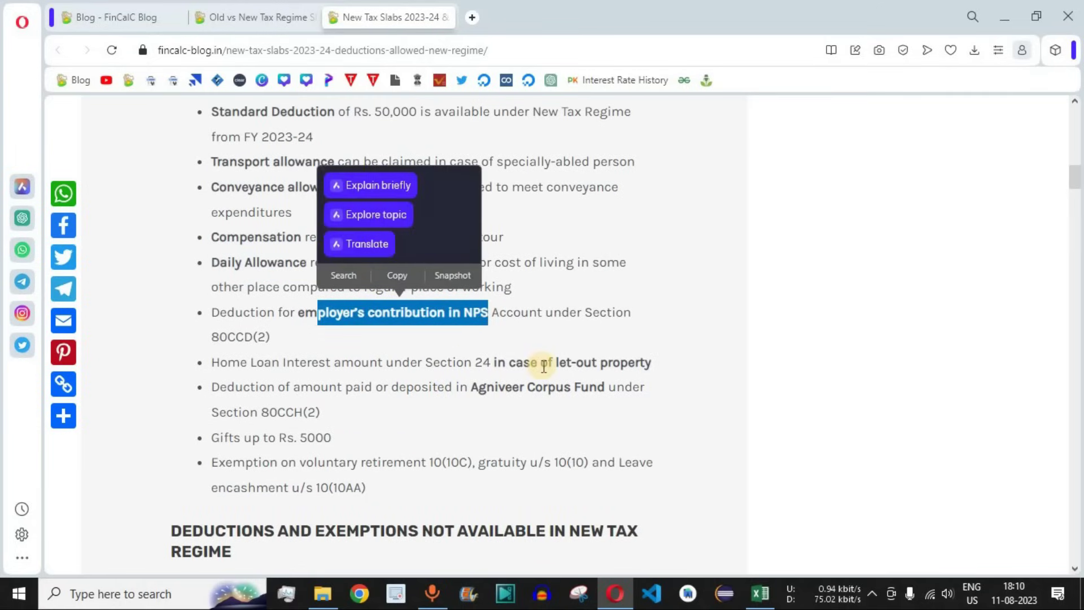
left_click(492, 329)
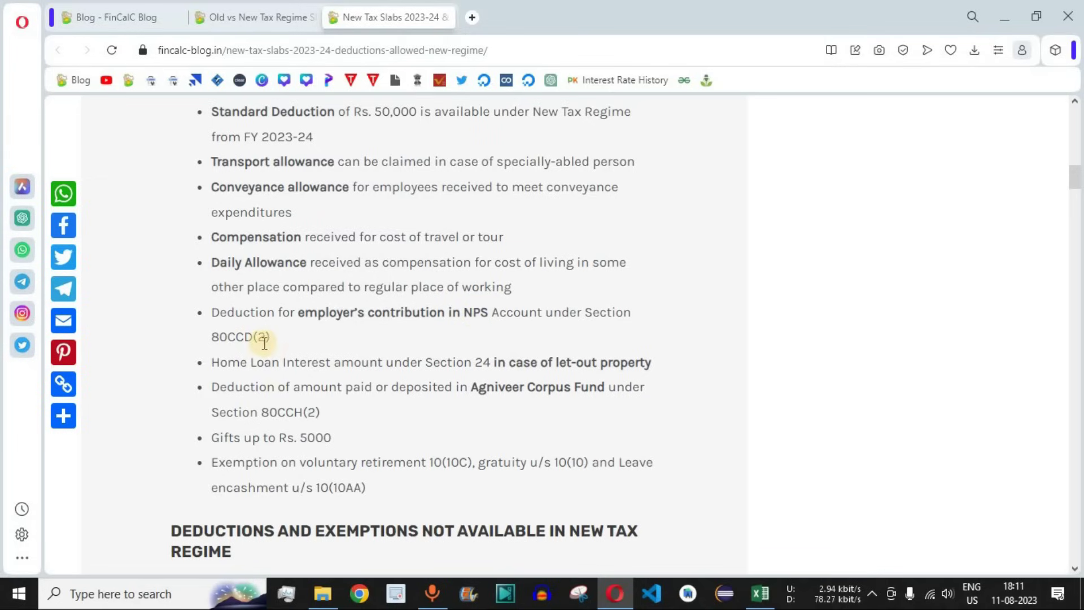
left_click_drag(275, 337, 208, 337)
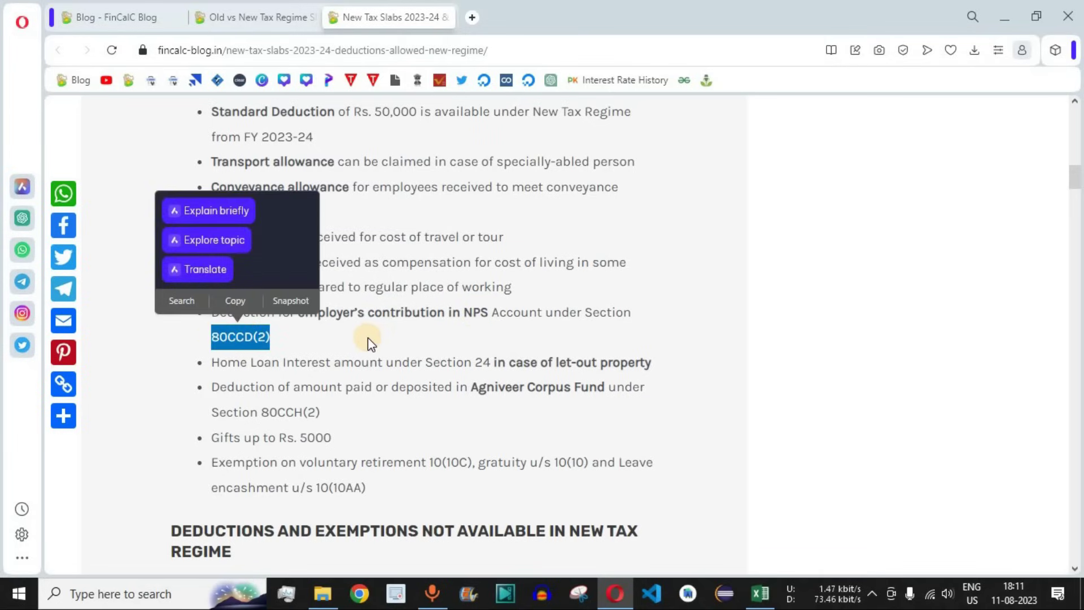
left_click_drag(228, 362, 492, 363)
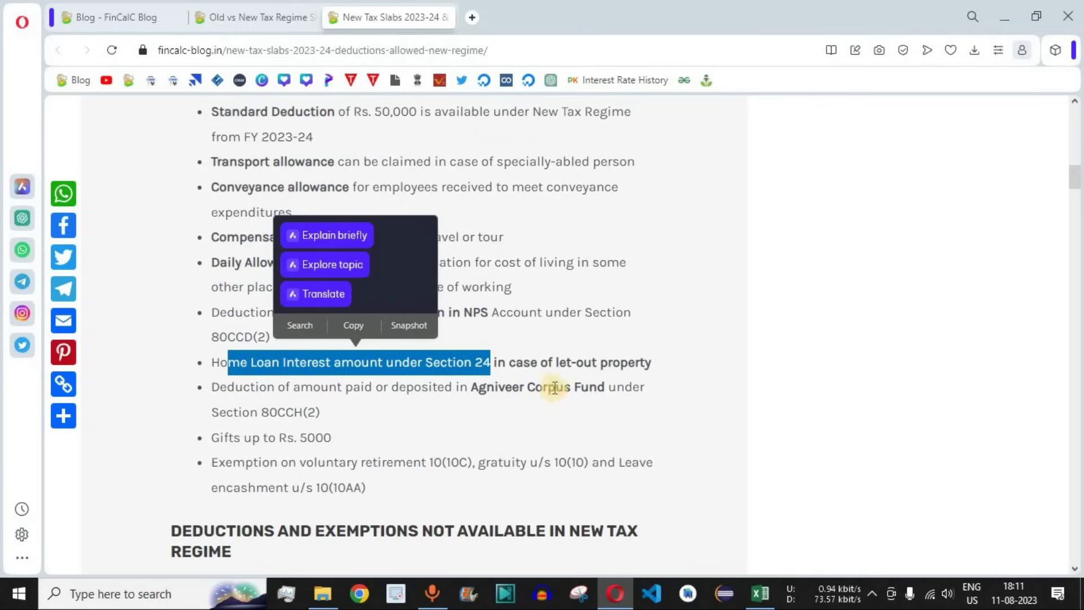
left_click_drag(557, 362, 652, 360)
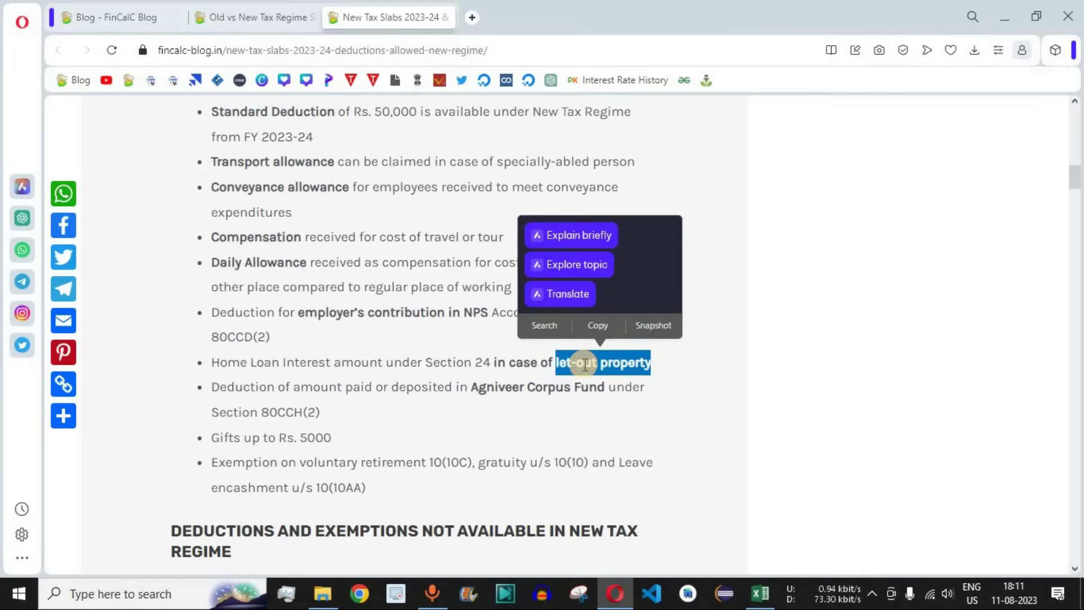
Highlight the home loan interest amount, the Agniveer Corpus Fund and the heading of deductions available in the new tax regime
left_click_drag(240, 362, 384, 363)
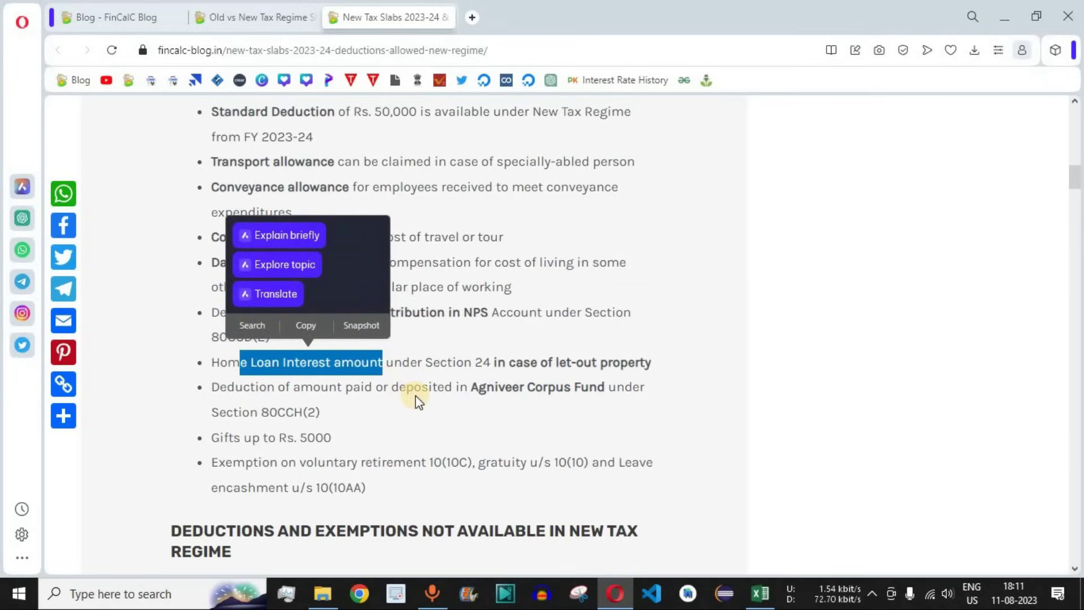
left_click(484, 416)
left_click_drag(471, 388, 597, 387)
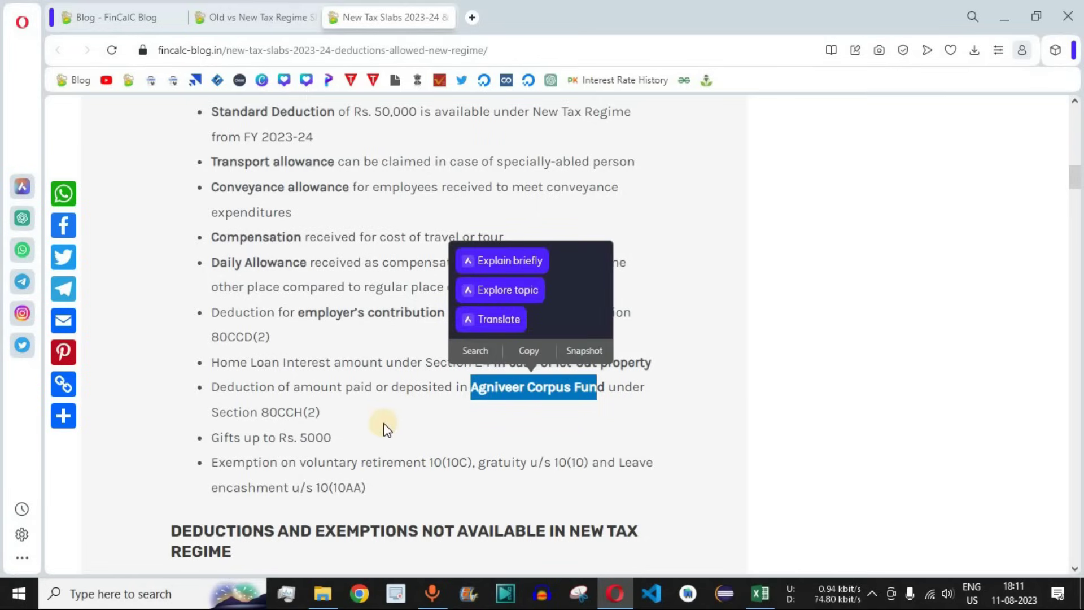
scroll(388, 429, "up", 1)
left_click_drag(336, 131, 607, 207)
left_click(646, 304)
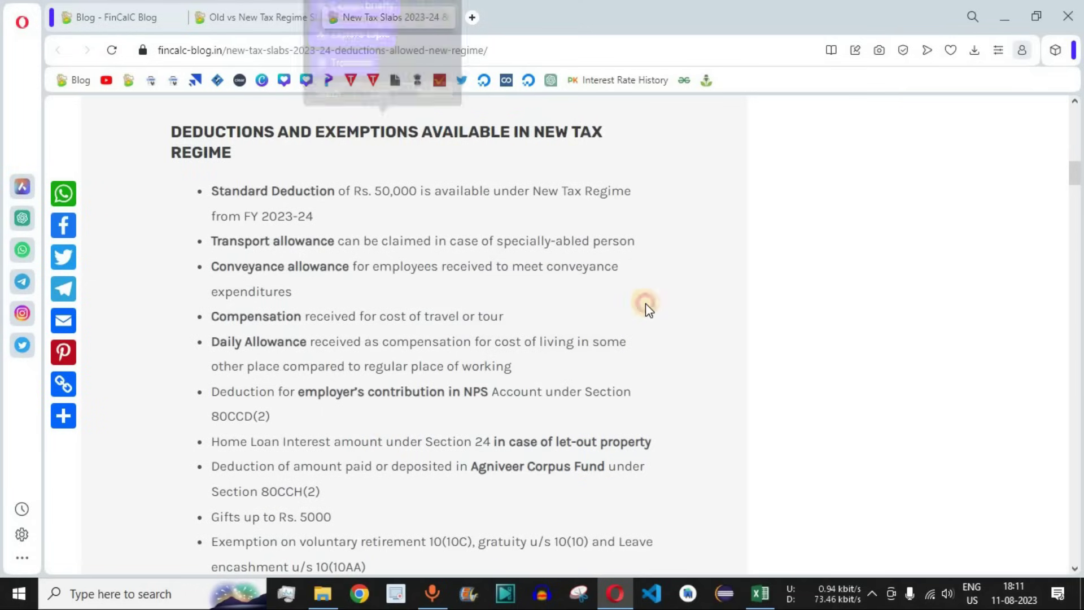
Switch to the Excel workbook and select the New Tax Regime's Standard Deduction entry with its limit in A11:B11
left_click(760, 593)
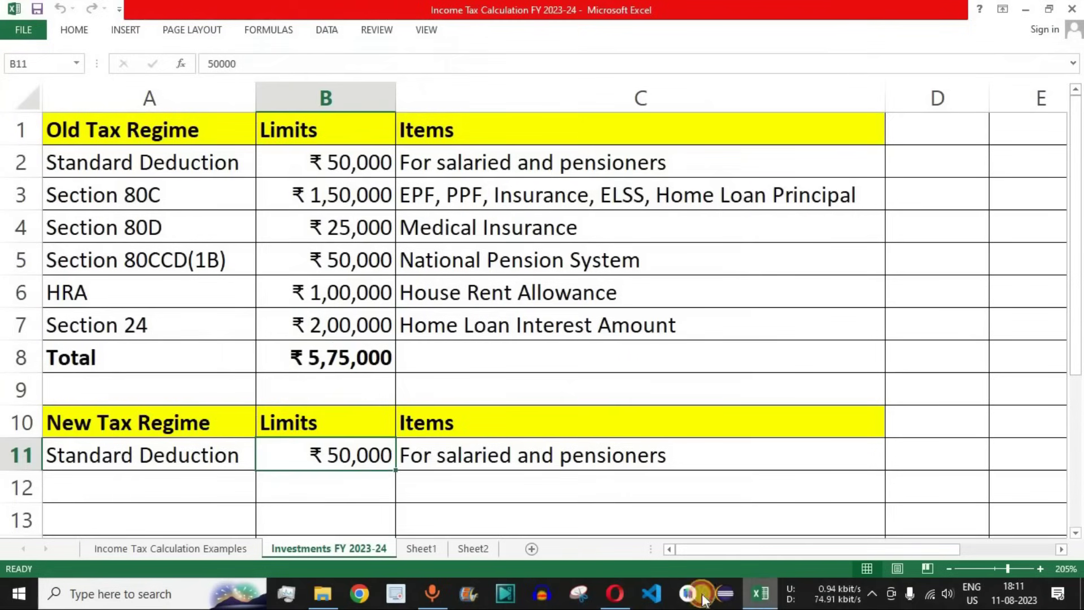
left_click(160, 455)
left_click(345, 460, "shift")
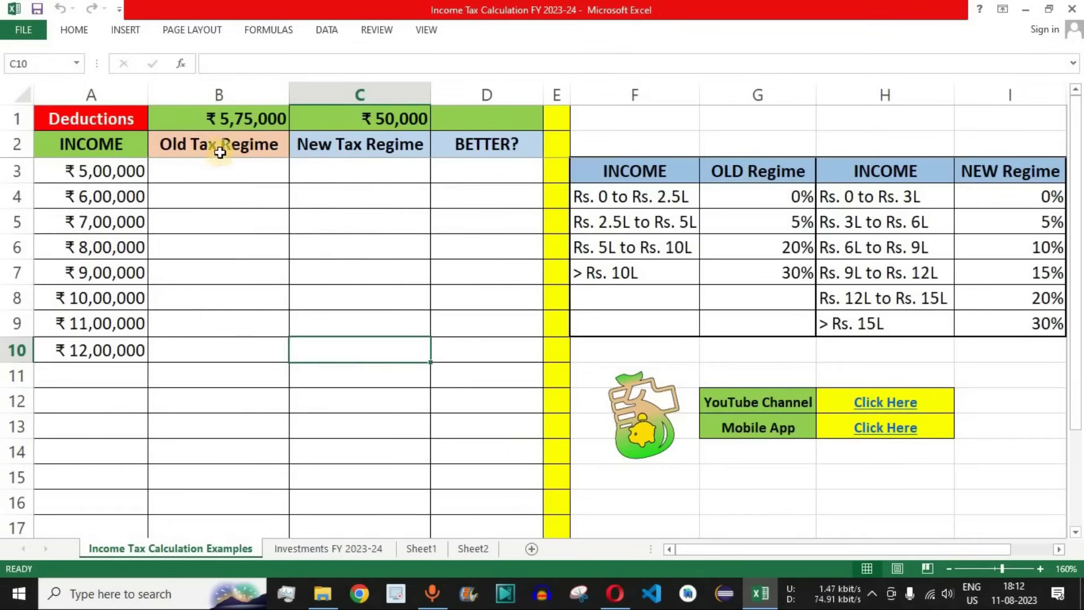
Review the Old and New Tax Regime columns with their deduction amounts on the Income Tax Calculation Examples sheet
left_click_drag(220, 151, 298, 349)
left_click_drag(367, 145, 327, 354)
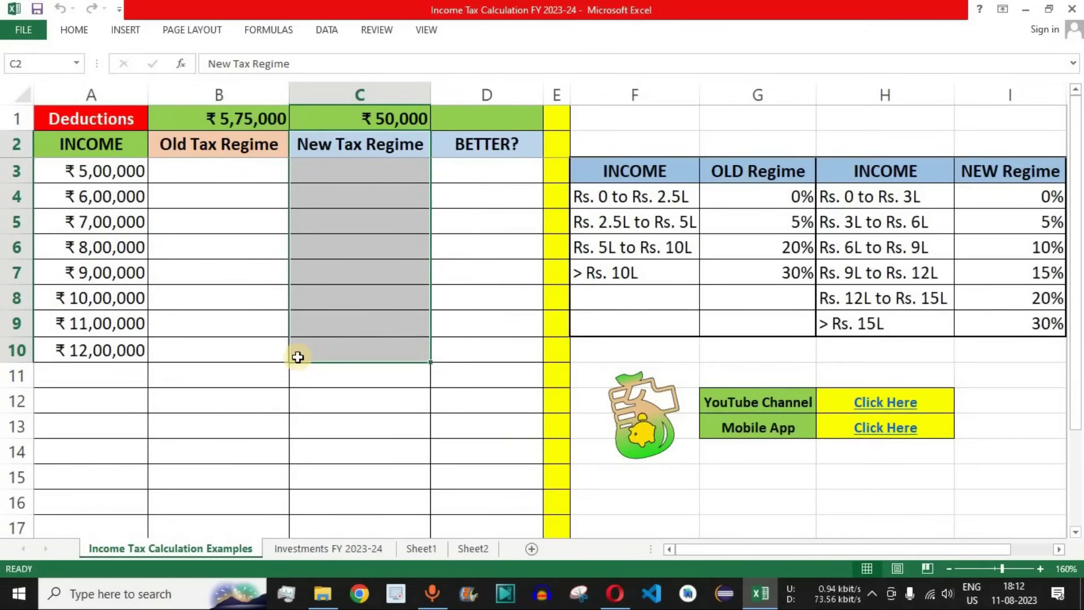
left_click(235, 121)
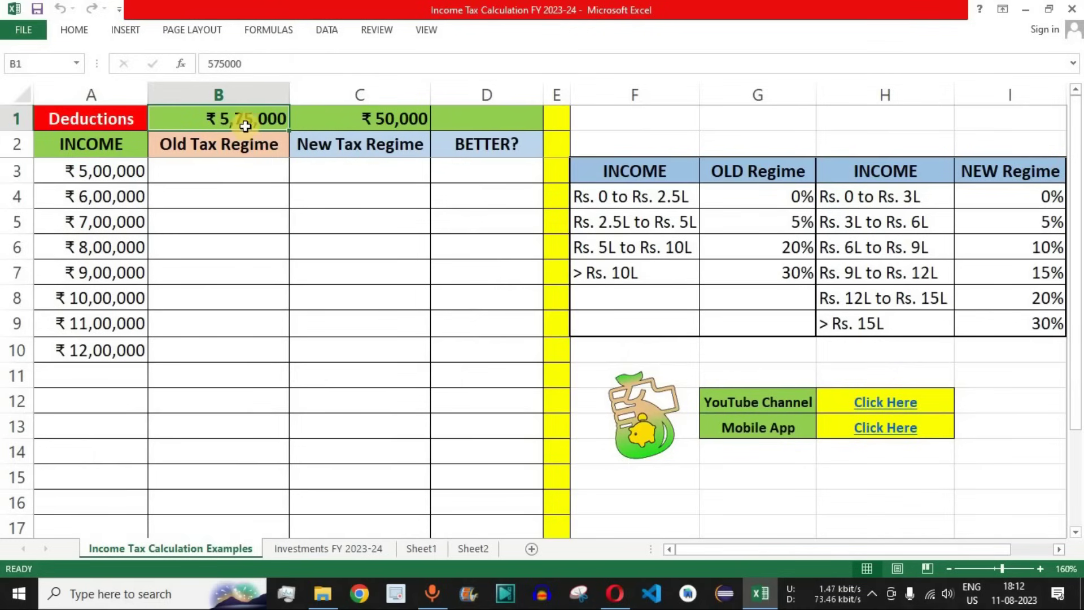
left_click_drag(254, 148, 237, 291)
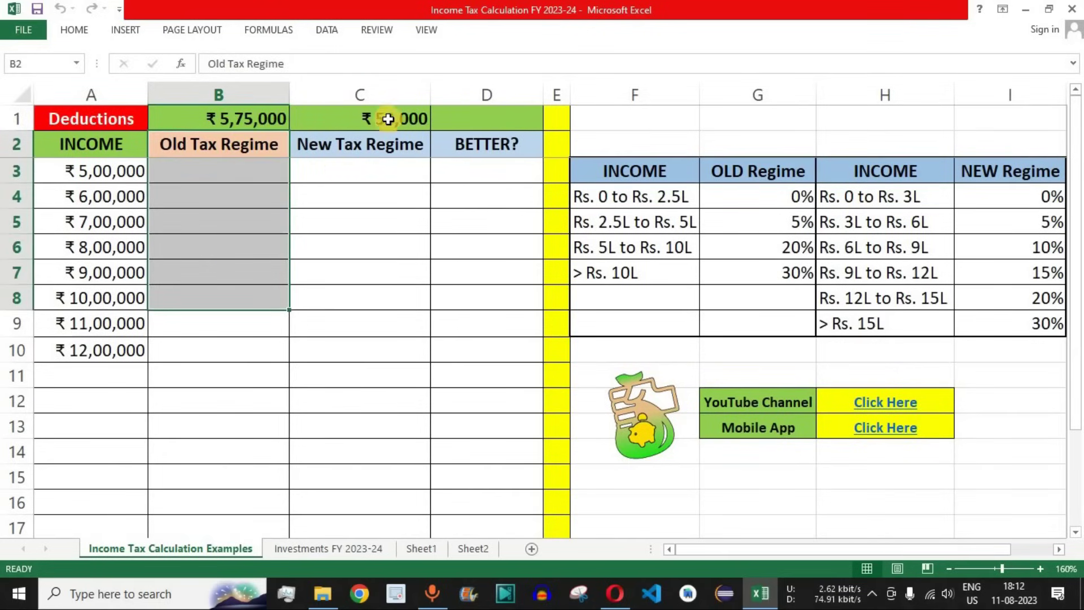
left_click_drag(390, 117, 381, 350)
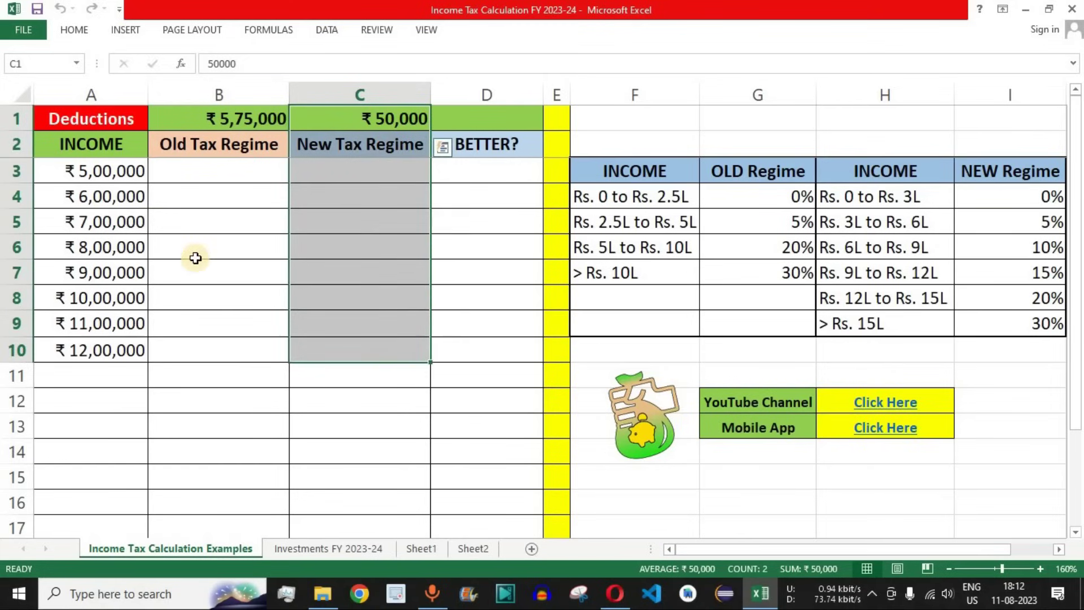
Switch to Opera, search the web for "fincalc blog" in a new tab and open the FinCalC Blog home page
left_click(614, 593)
left_click(472, 17)
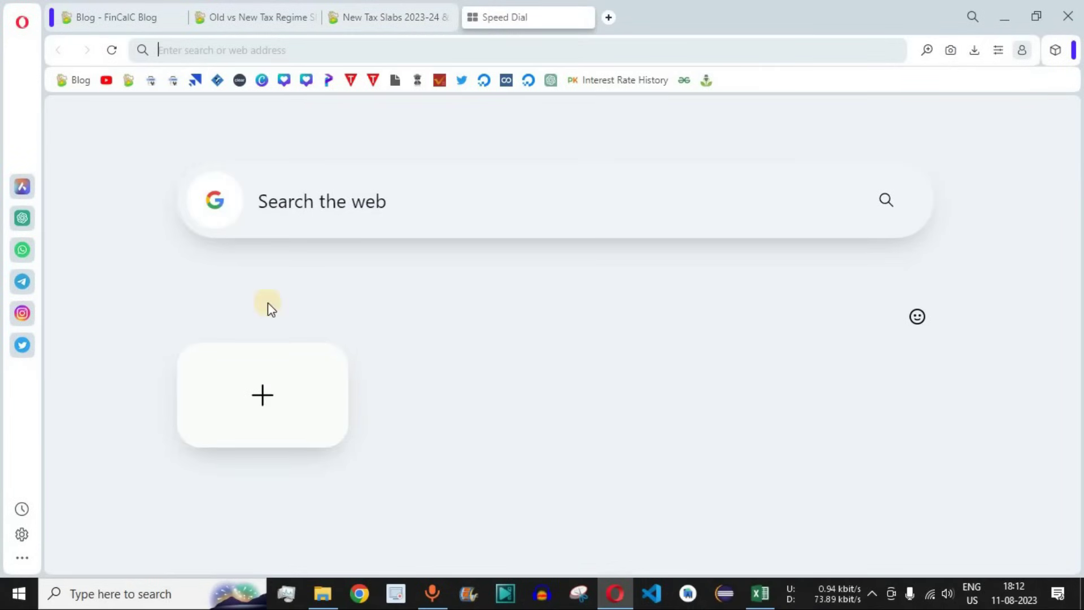
left_click(338, 206)
type("f")
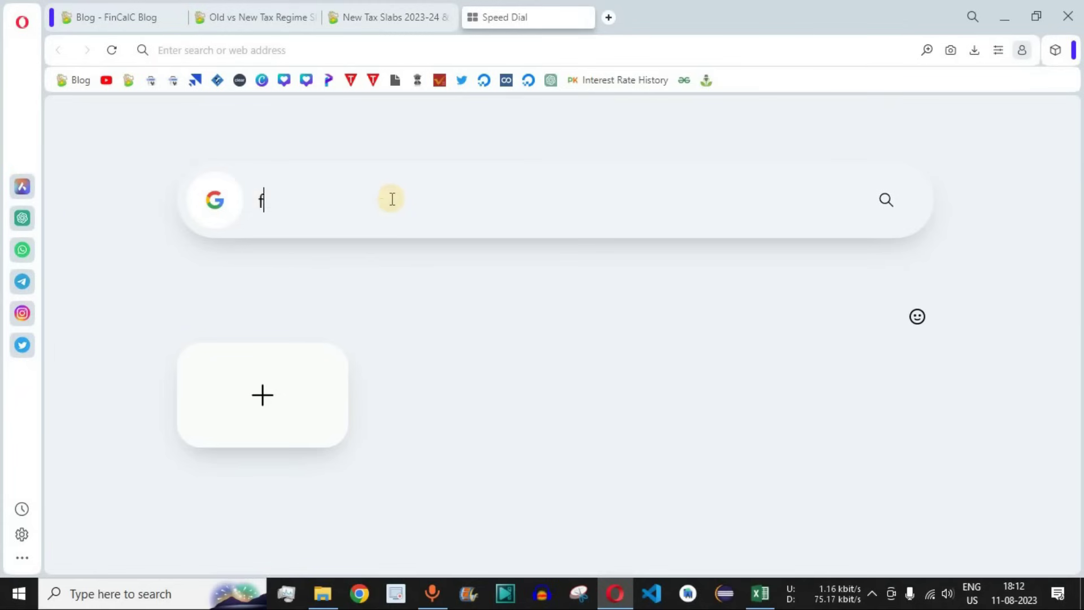
type("incalc blog")
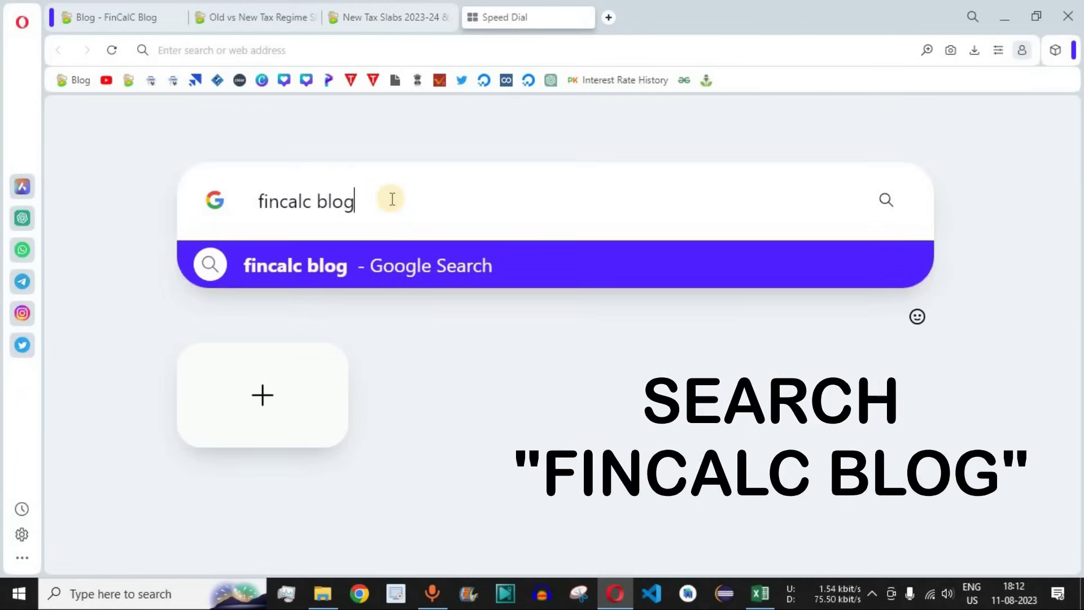
key("Return")
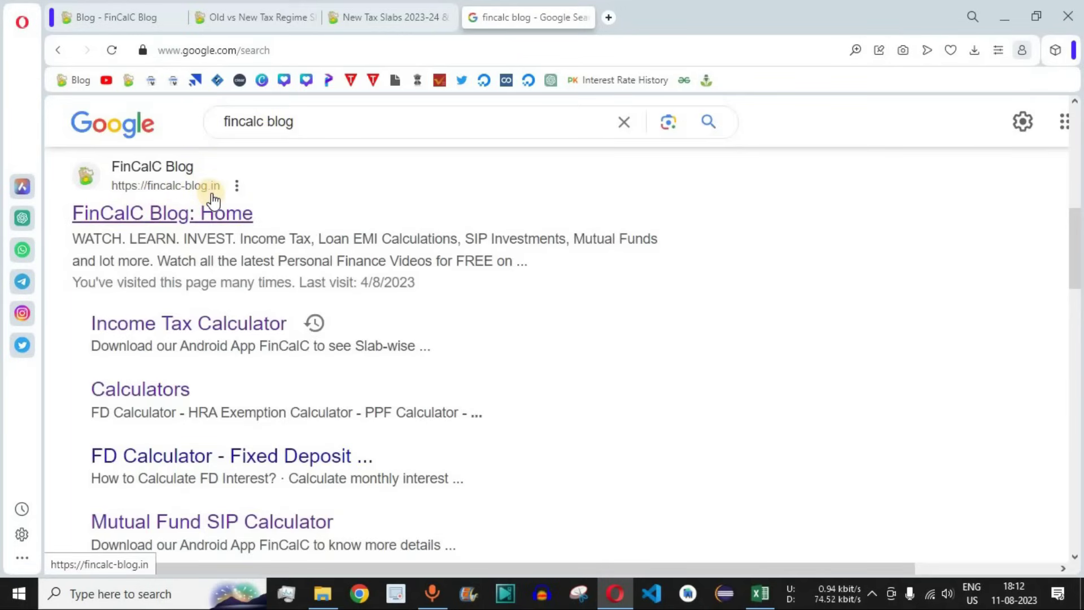
left_click(158, 217)
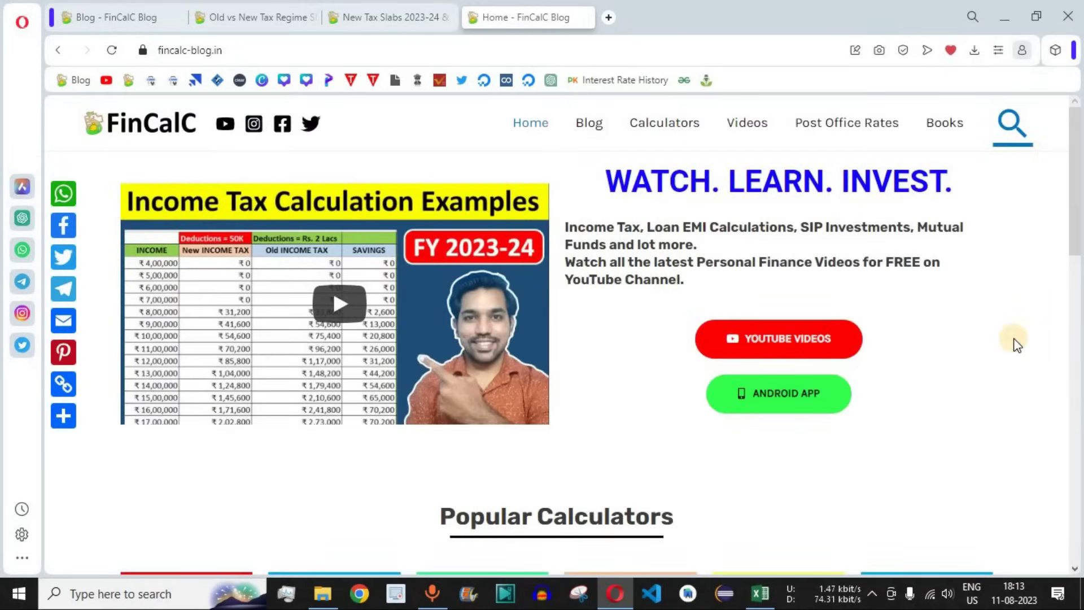
Open the FinCalC site's list of calculators and launch the Income Tax calculator from it
left_click(663, 135)
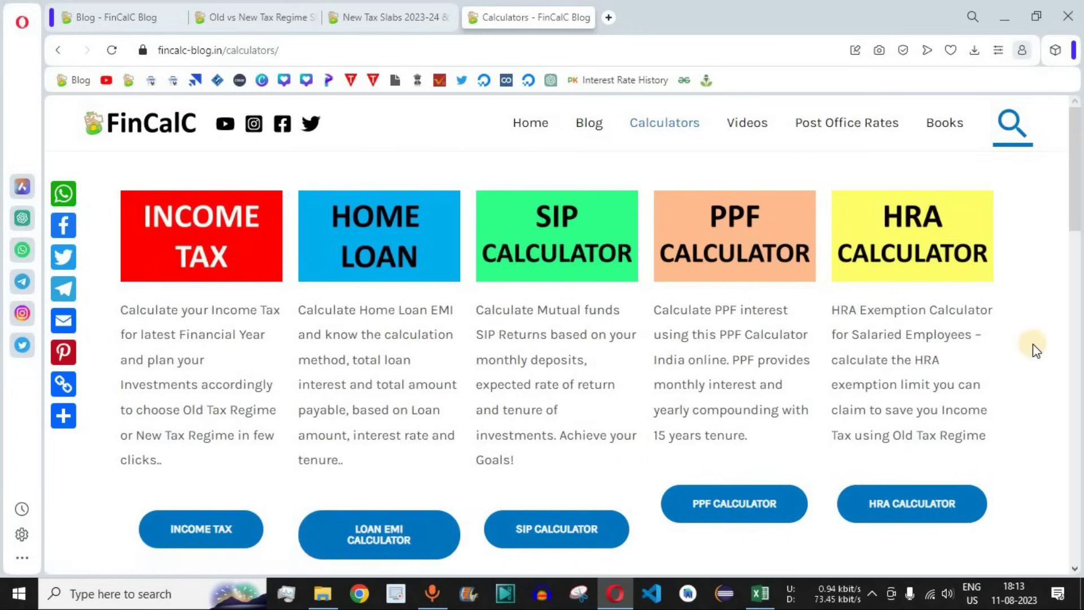
scroll(1032, 342, "down", 8)
scroll(1032, 341, "up", 8)
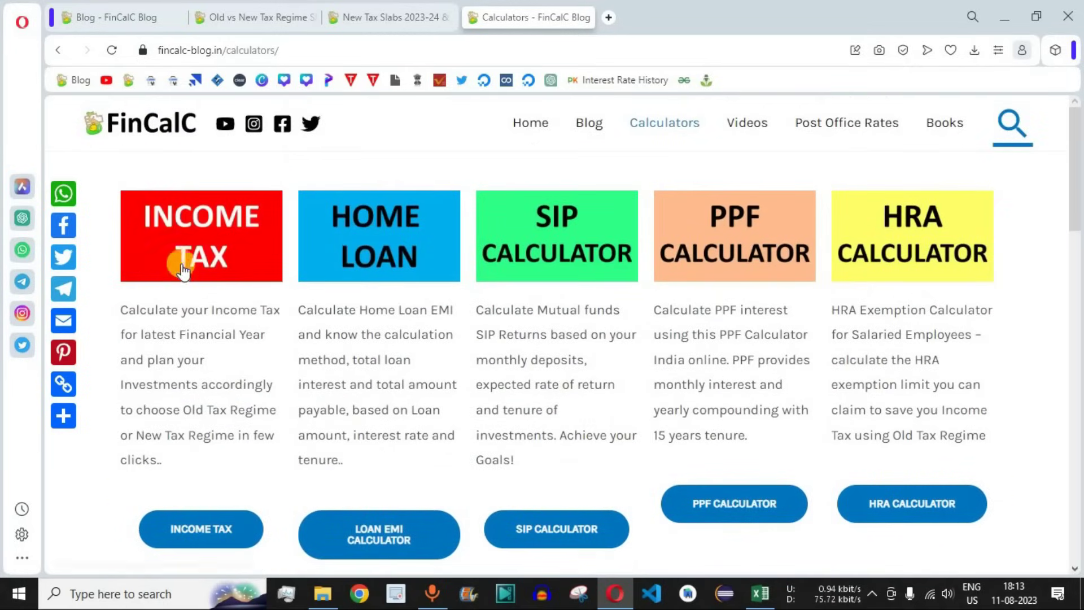
left_click(211, 241)
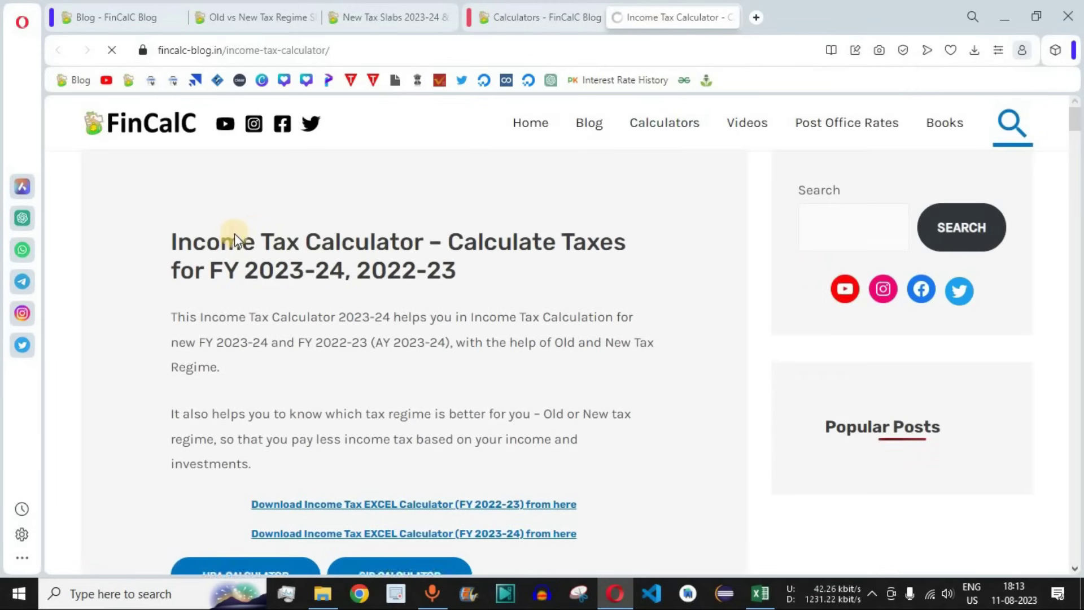
Examine the Income Tax Calculator page, from its title and introduction to the form's income and deduction fields
left_click_drag(242, 241, 559, 244)
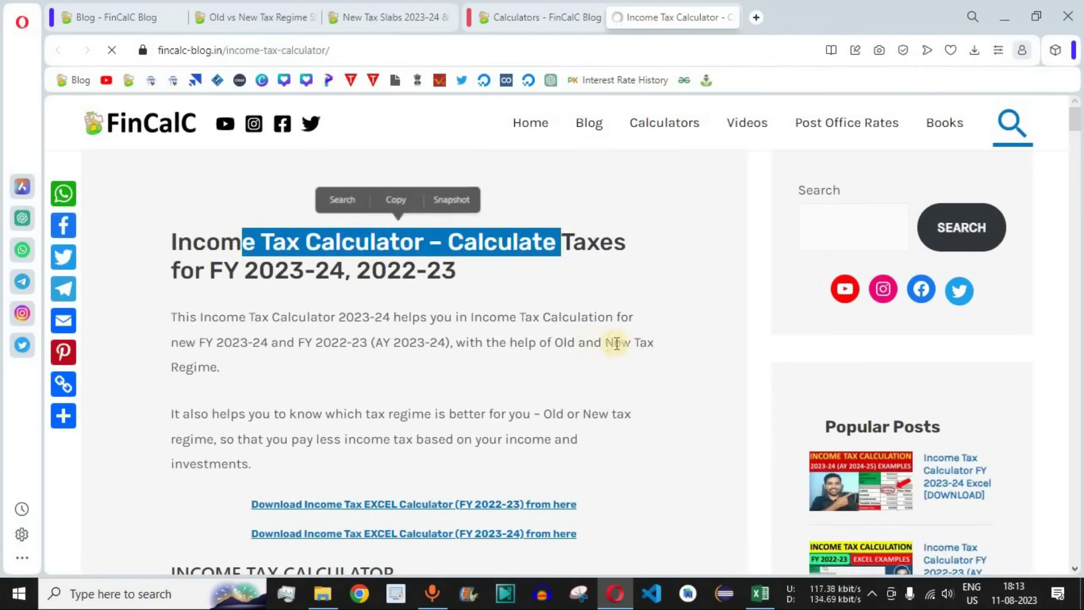
left_click(641, 331)
scroll(650, 328, "down", 5)
scroll(661, 316, "down", 4)
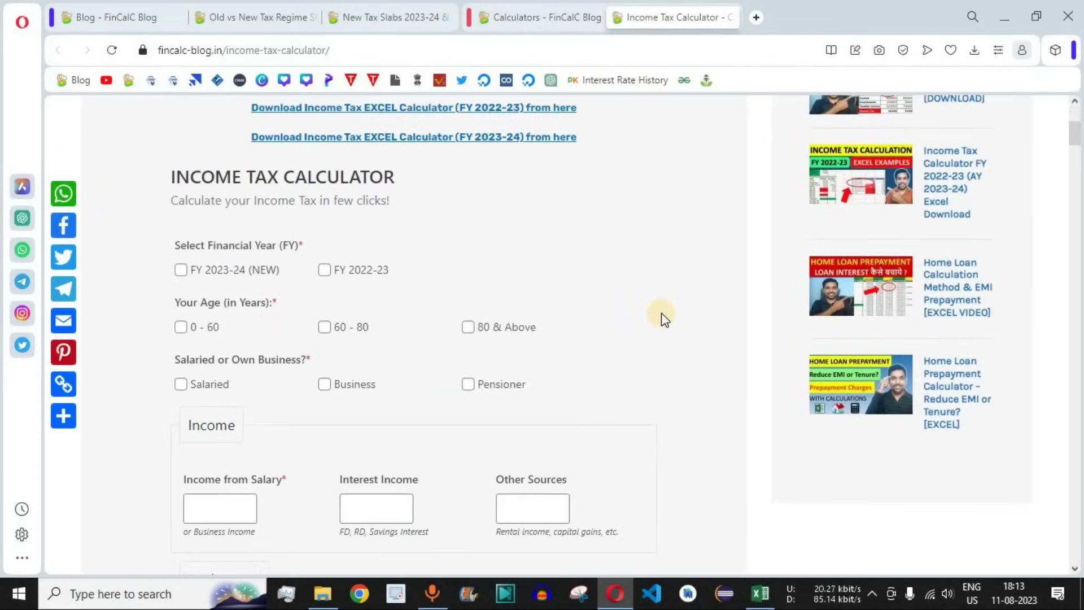
left_click_drag(1079, 121, 1078, 113)
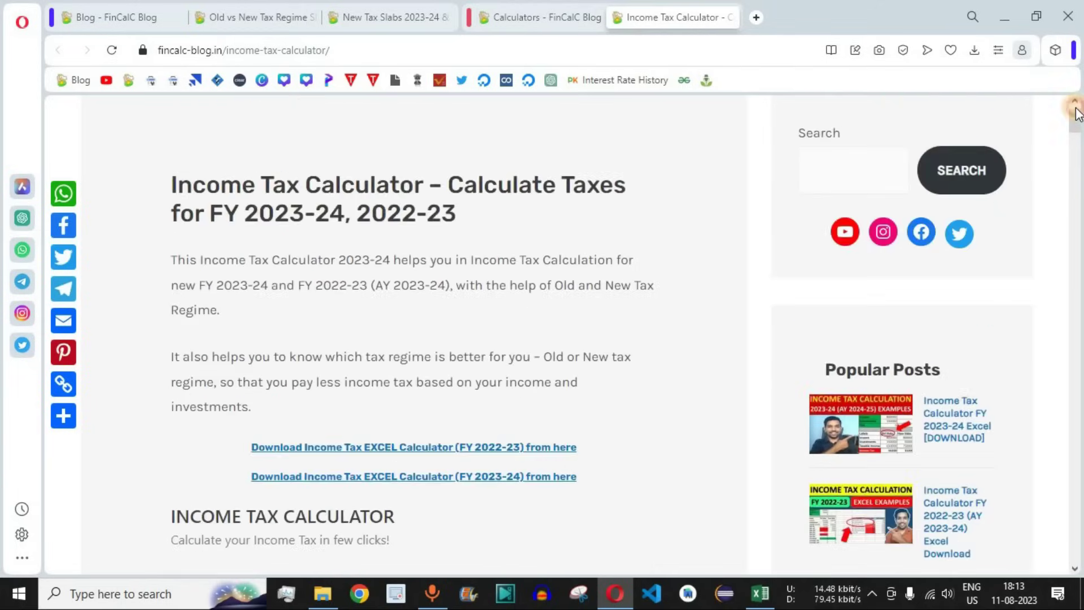
left_click(1074, 205)
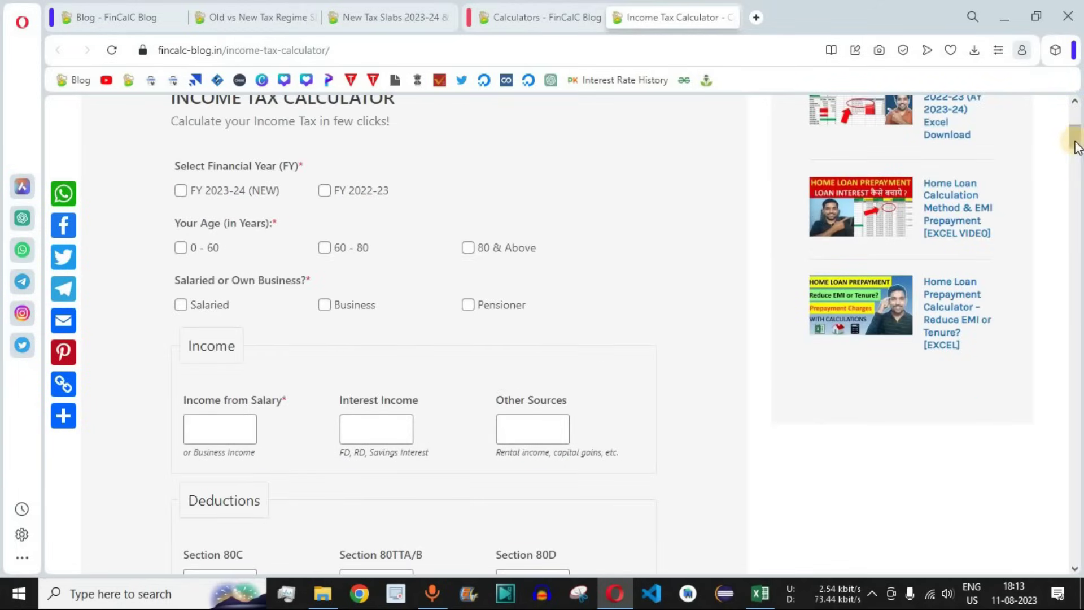
Set the calculator to FY 2023-24 (NEW), age 0 - 60 and Salaried
scroll(1076, 113, "up", 2)
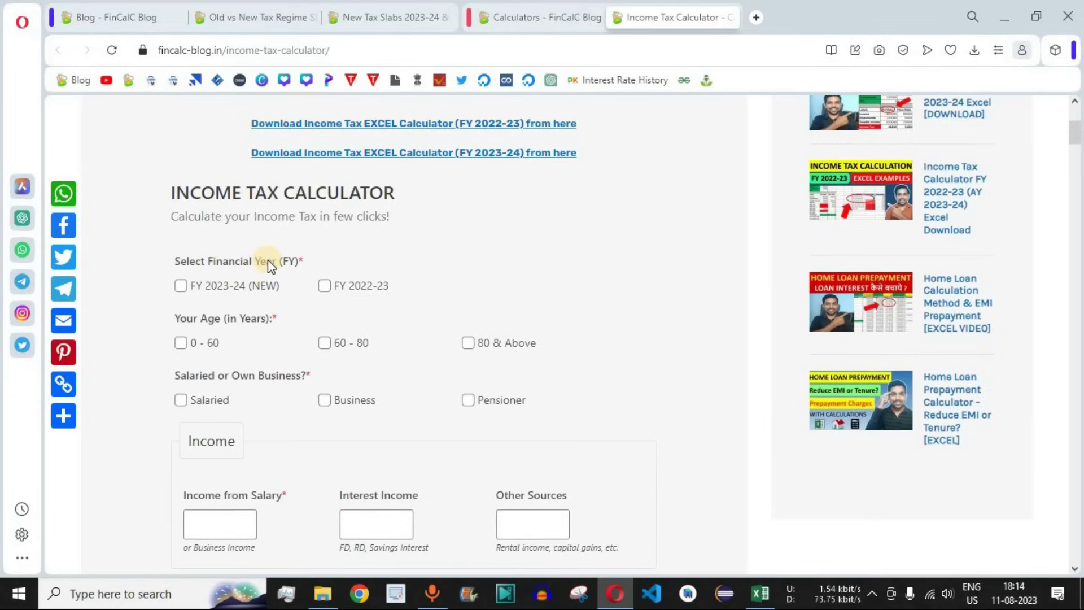
left_click(182, 286)
left_click(181, 400)
scroll(739, 364, "down", 4)
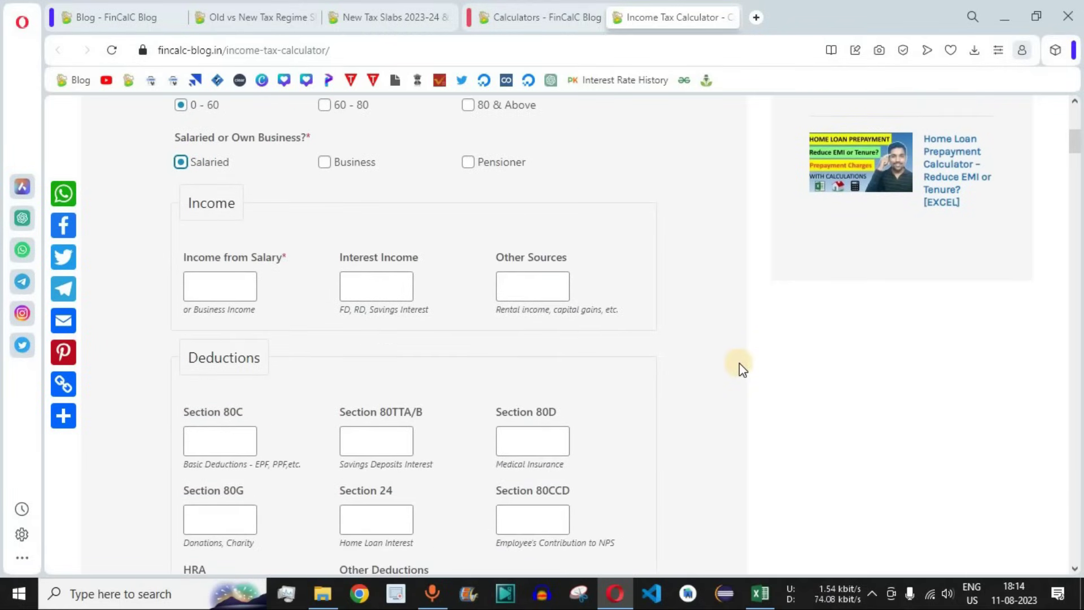
Check the first income in cell A3 of the Excel sheet and enter 500000 as Income from Salary in the calculator
left_click(759, 593)
left_click(113, 176)
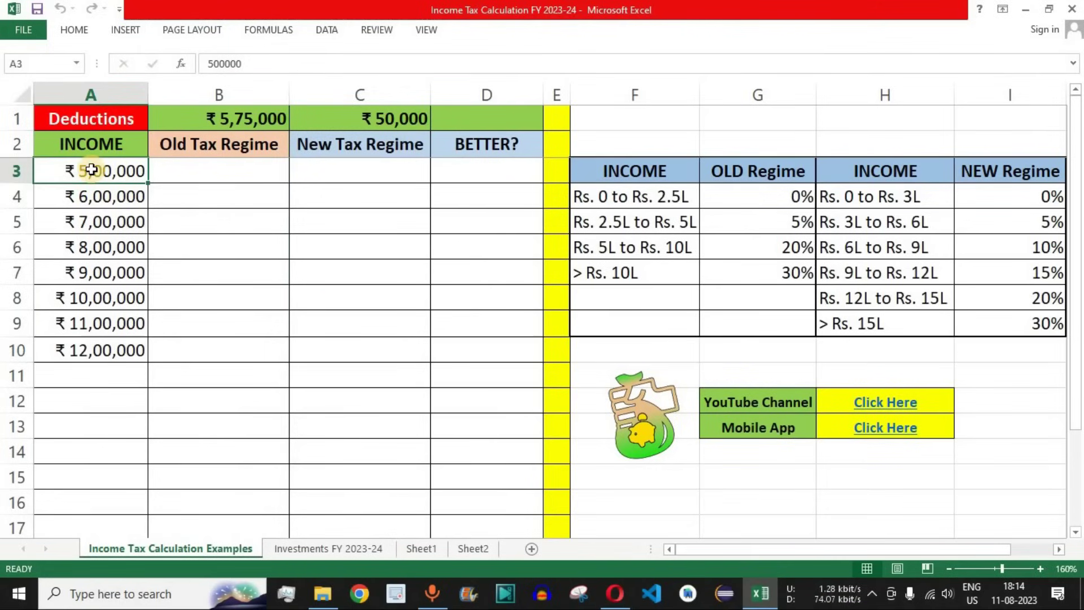
key("alt+Tab")
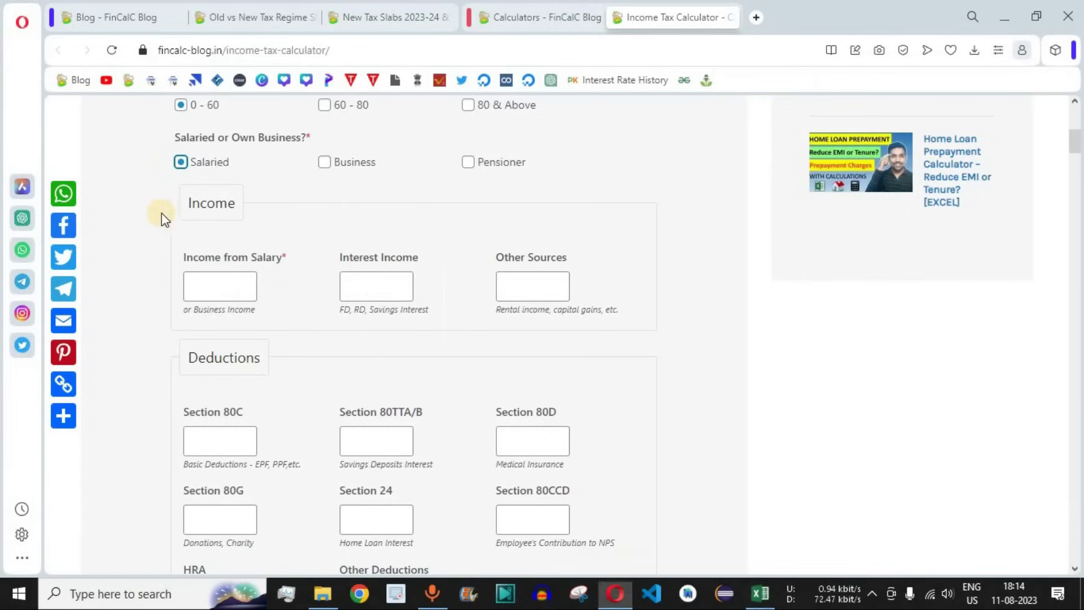
left_click(214, 289)
type("500000")
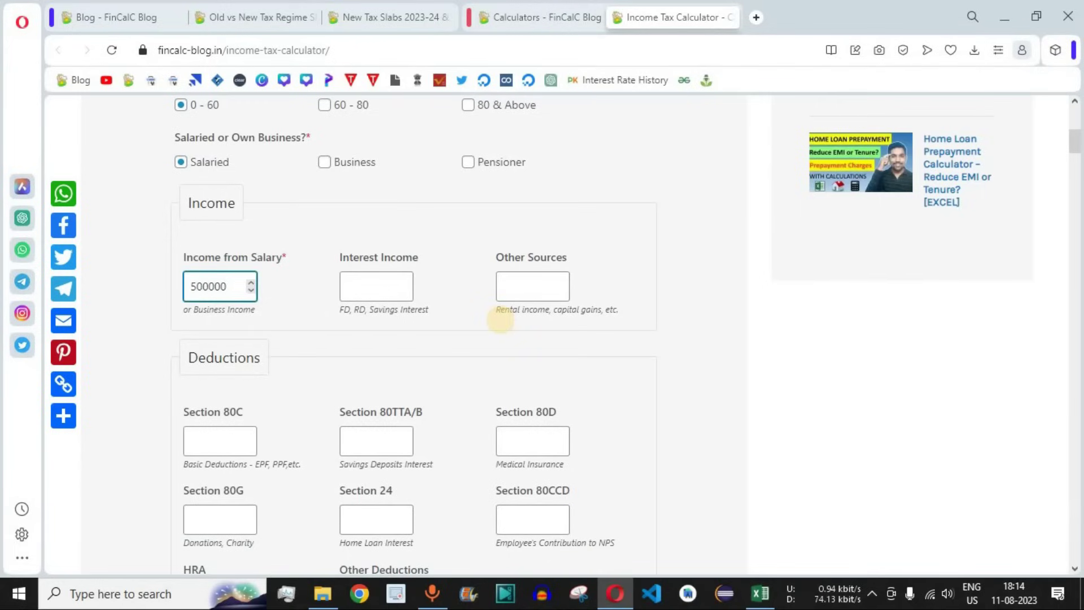
Return to the Excel sheet and review the first income in row 3 against the Old Tax Regime deductions and column
key("alt+Tab")
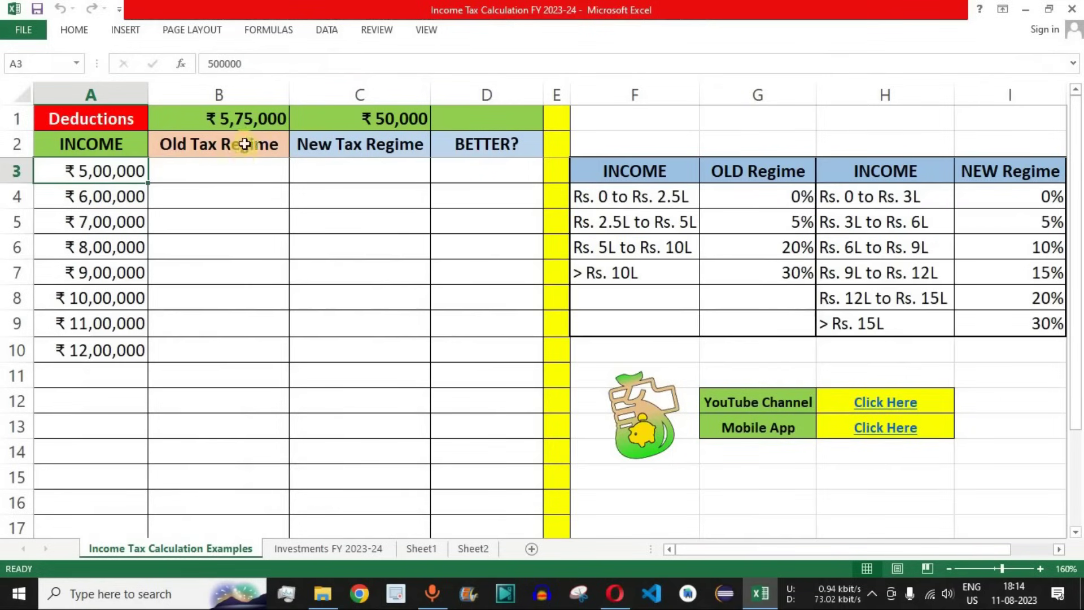
left_click(242, 116)
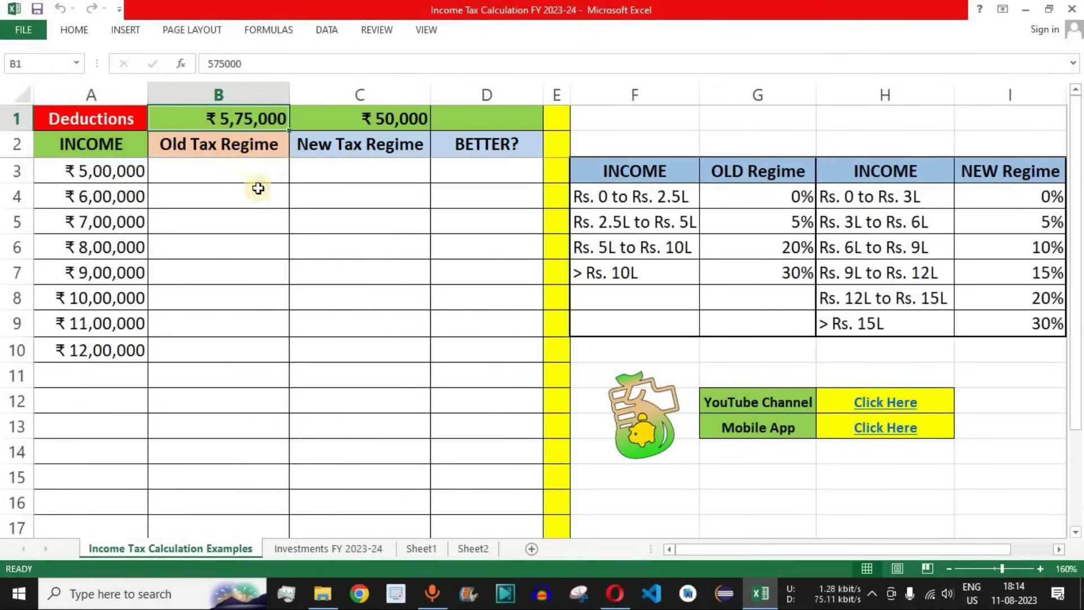
left_click(121, 172)
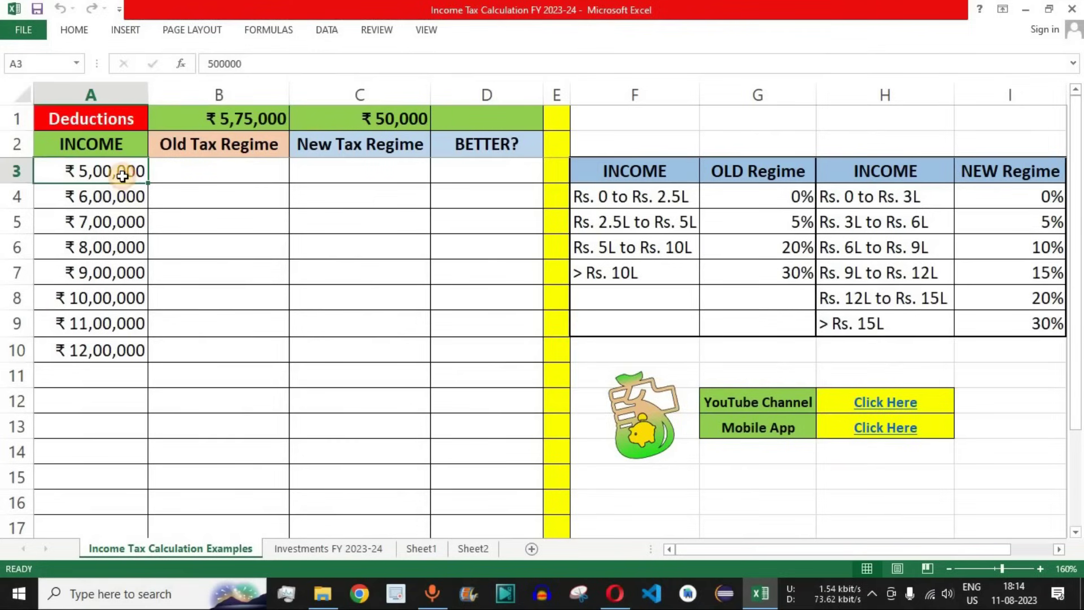
left_click(233, 117)
left_click(223, 176)
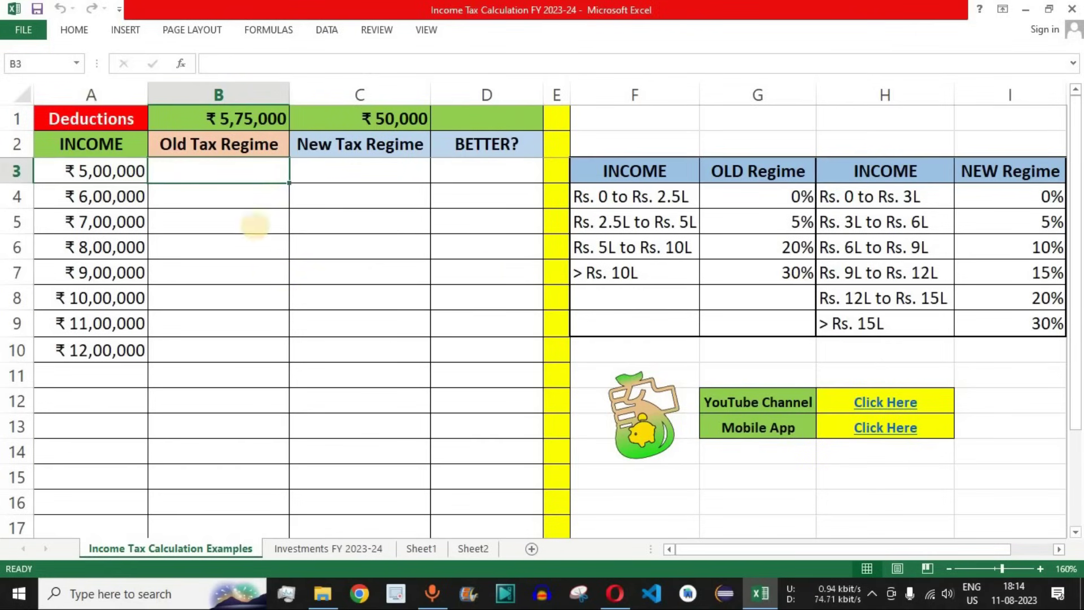
left_click_drag(235, 144, 227, 349)
left_click(116, 170)
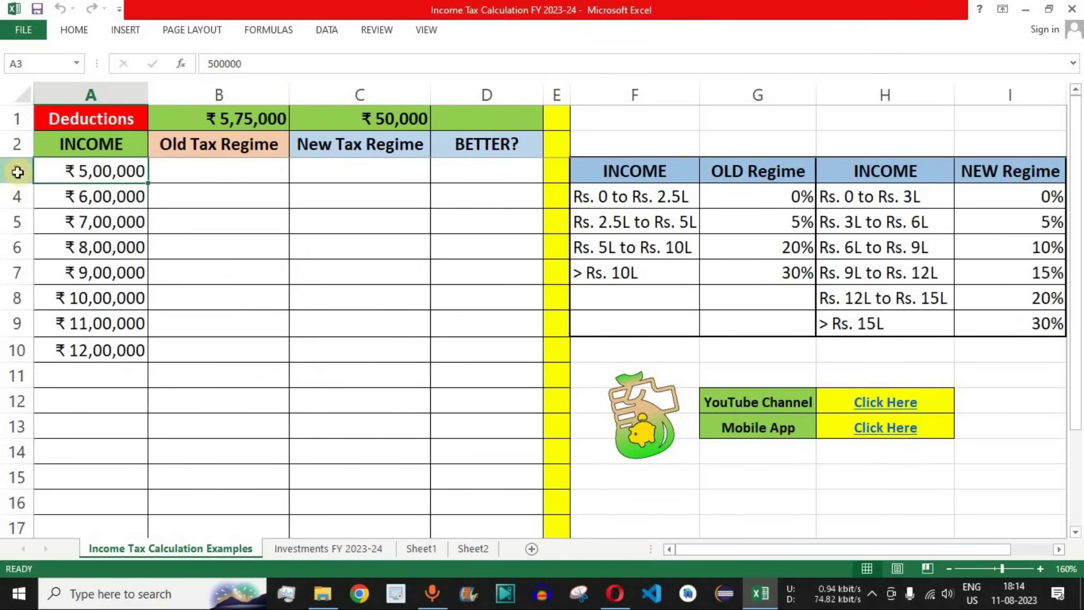
key("shift+space")
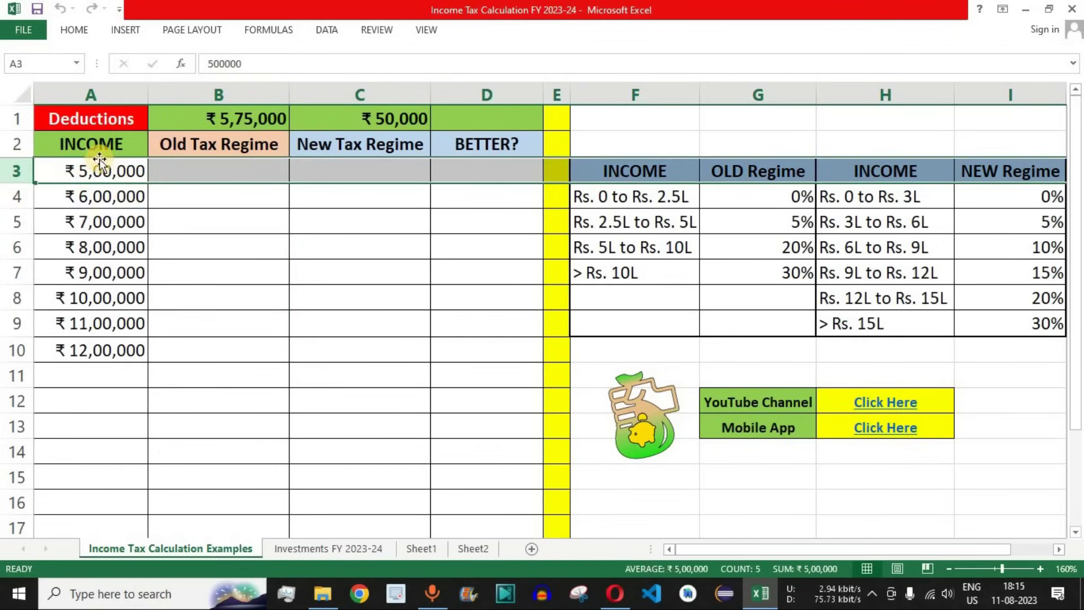
Return to the calculator in Opera and check the Old Tax Regime result in the Income Tax section
key("alt+Tab")
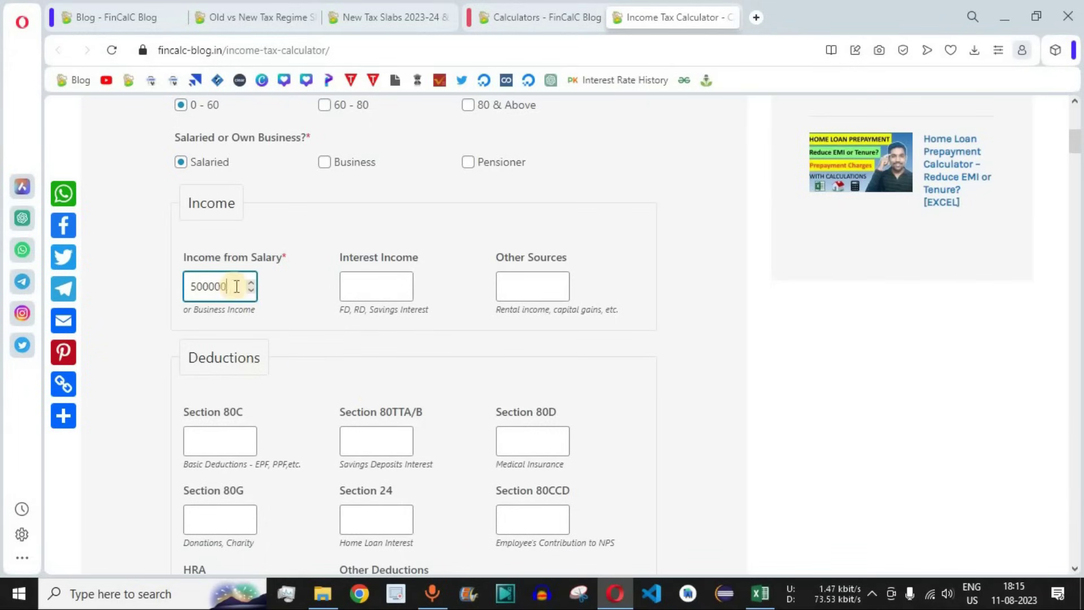
scroll(326, 338, "down", 3)
scroll(326, 337, "down", 3)
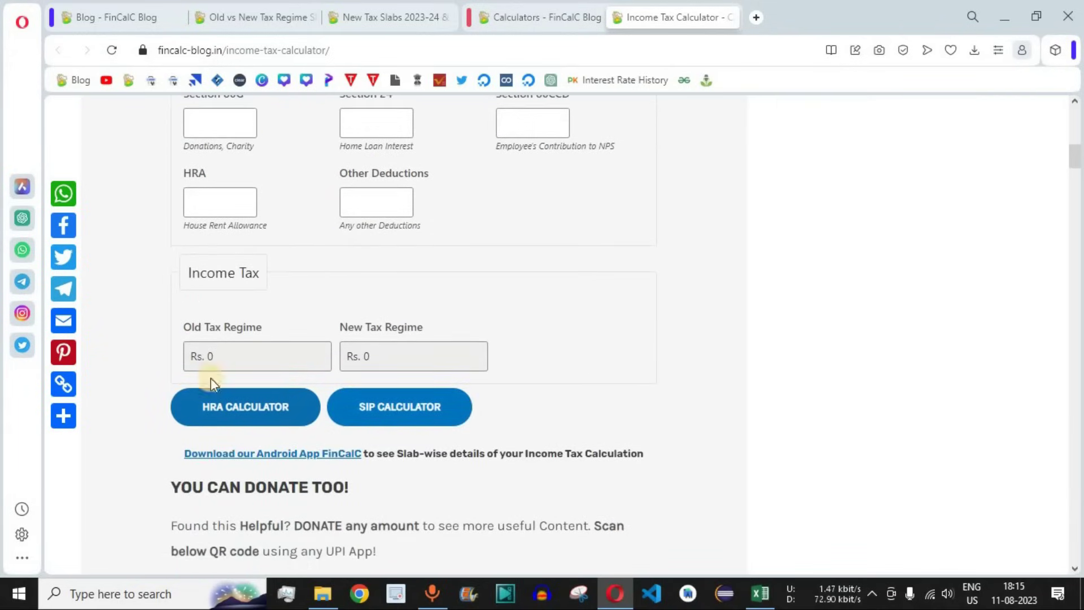
left_click_drag(249, 326, 246, 327)
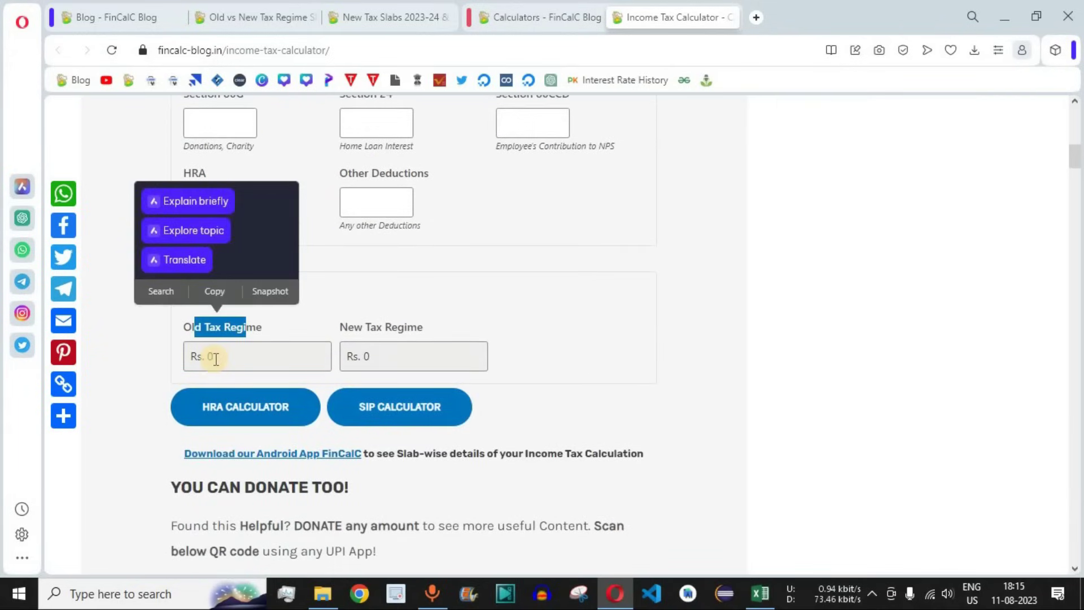
Check the calculator's New Tax Regime result and record 0 for both regimes in cells B3 and C3 of the Excel sheet
left_click_drag(351, 334, 416, 325)
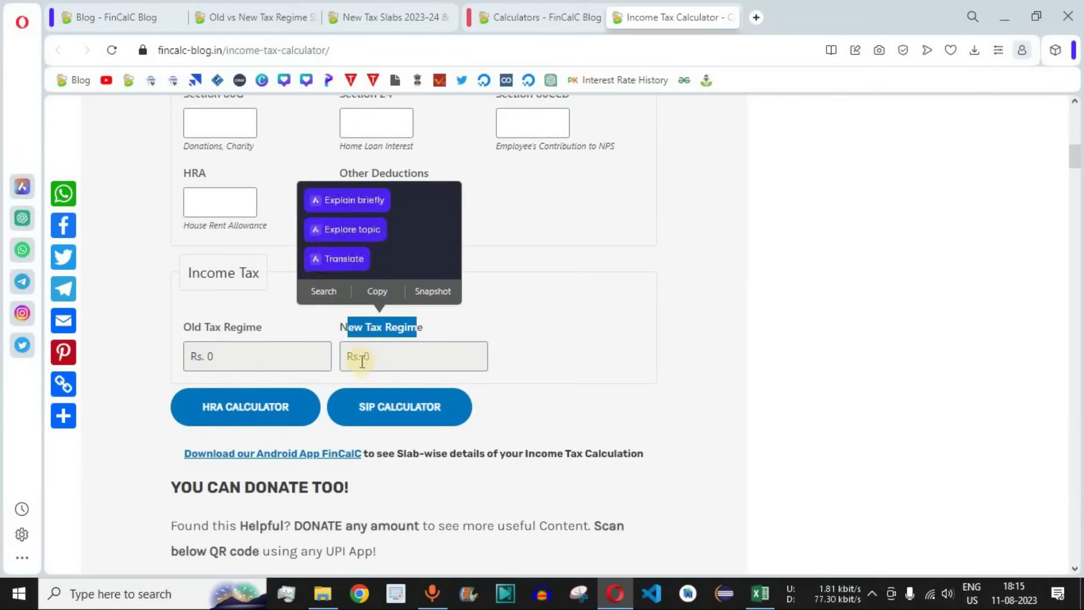
triple_click(349, 356)
left_click(690, 337)
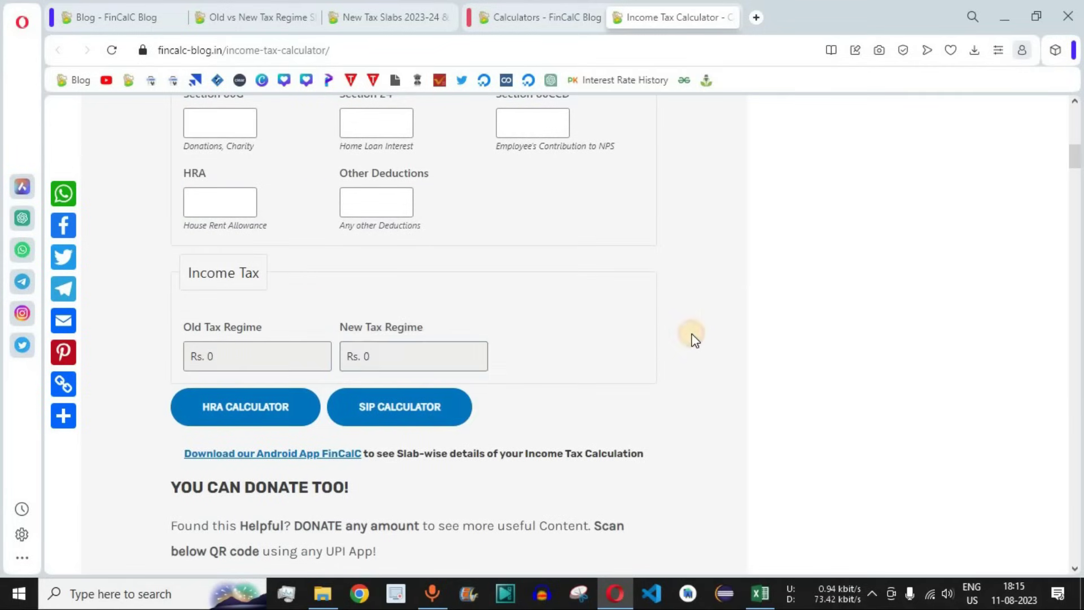
key("alt+Tab")
type("0")
key("Tab")
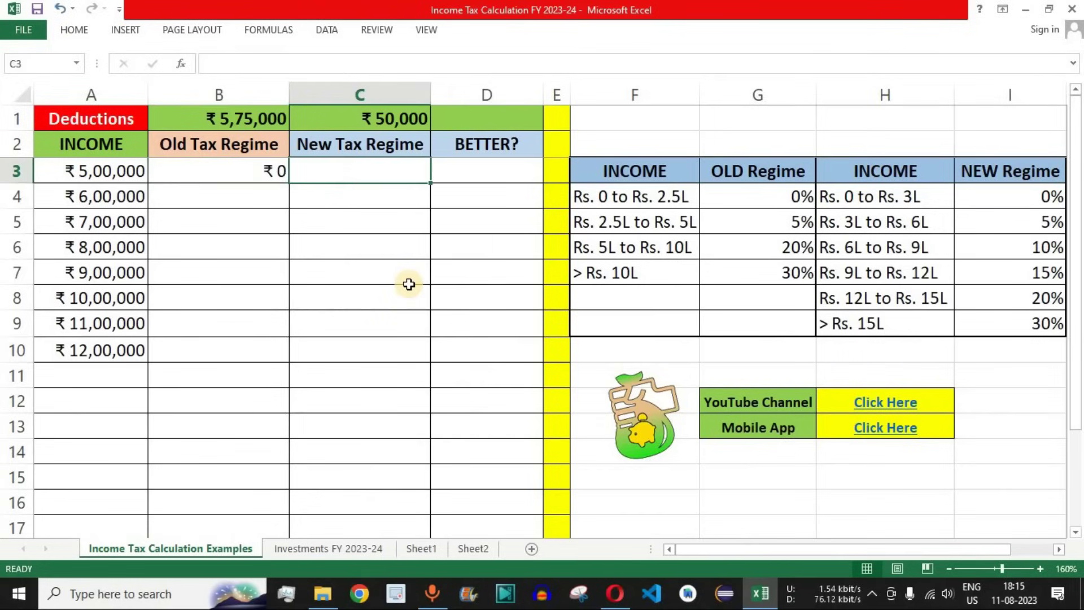
type("0")
key("Tab")
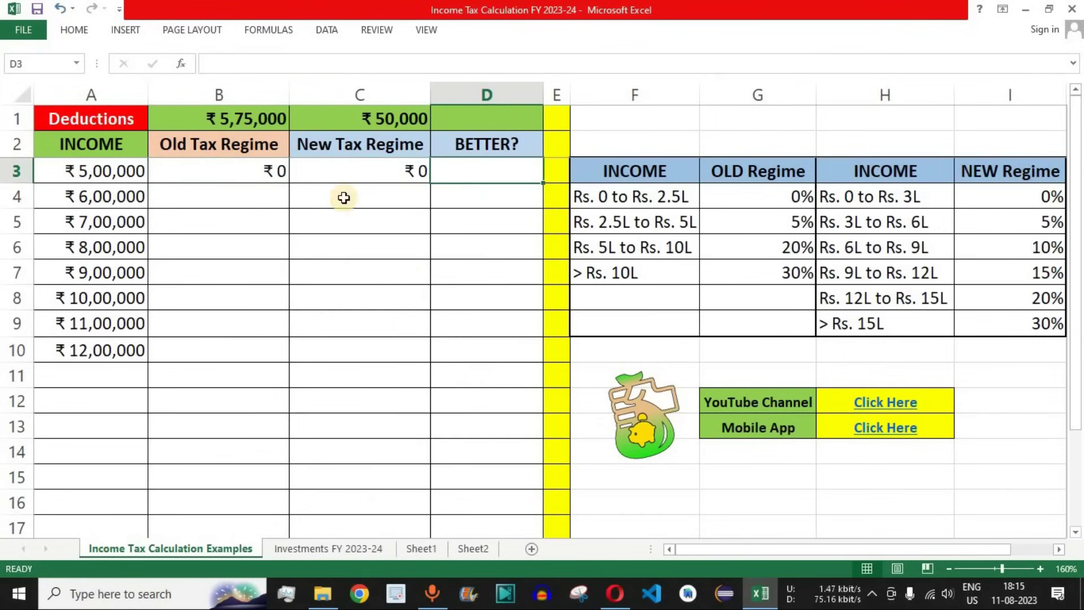
Compare the two regimes for the first income and enter "Old / New" in the BETTER? column, cell D3
left_click_drag(262, 142, 460, 170)
left_click(467, 148)
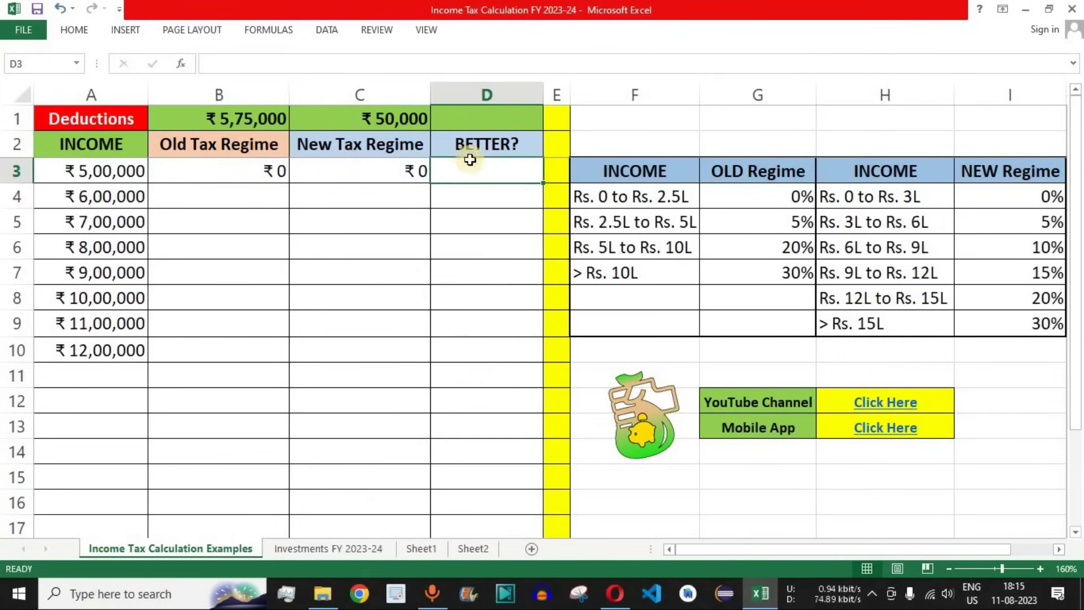
left_click(247, 169)
left_click(455, 171)
type("Old / New")
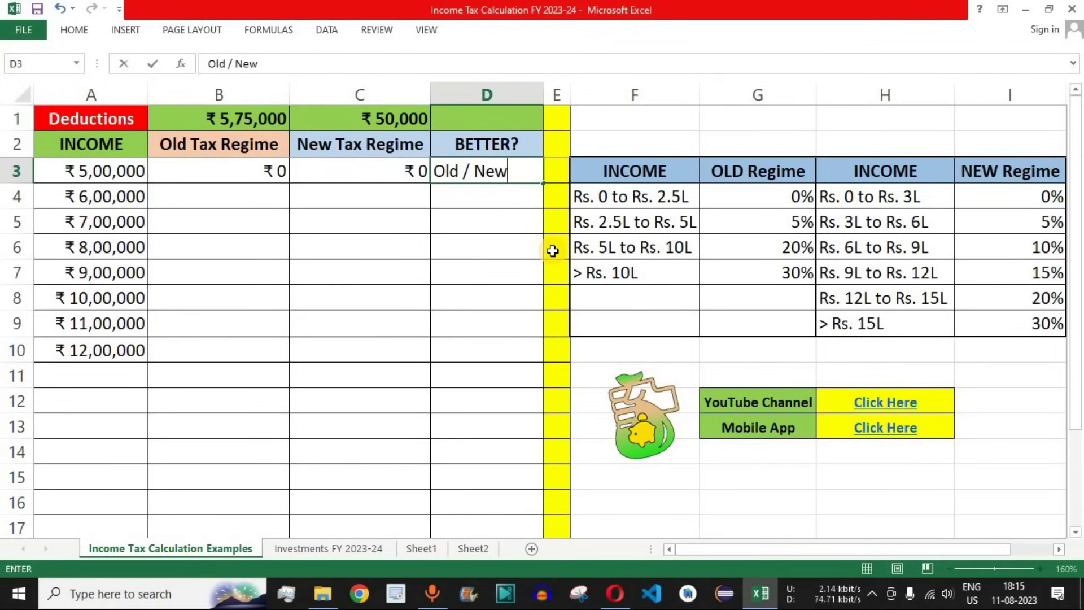
key("Return")
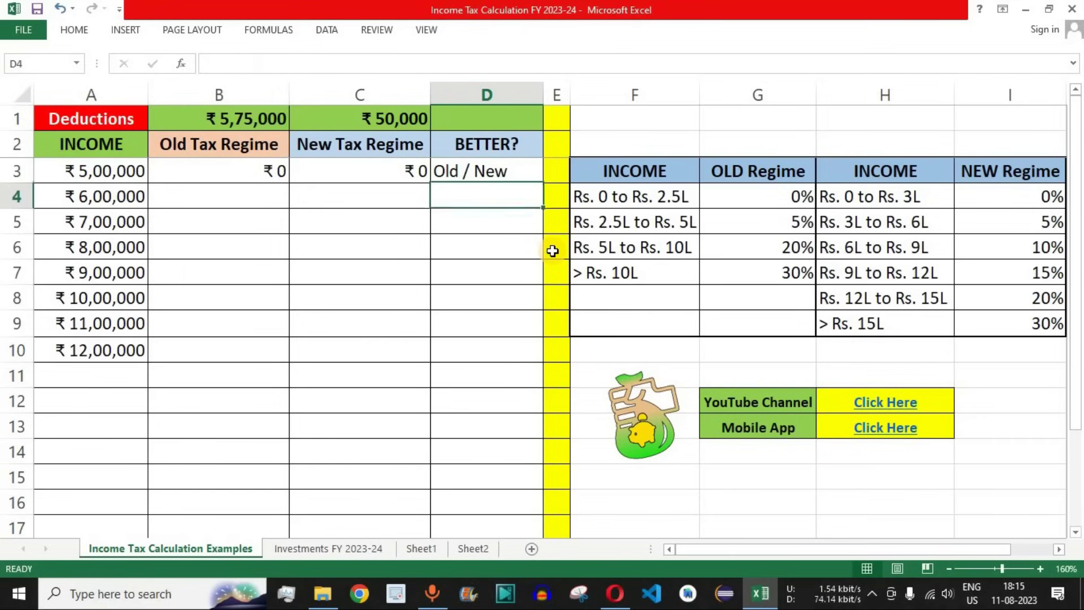
left_click(503, 174)
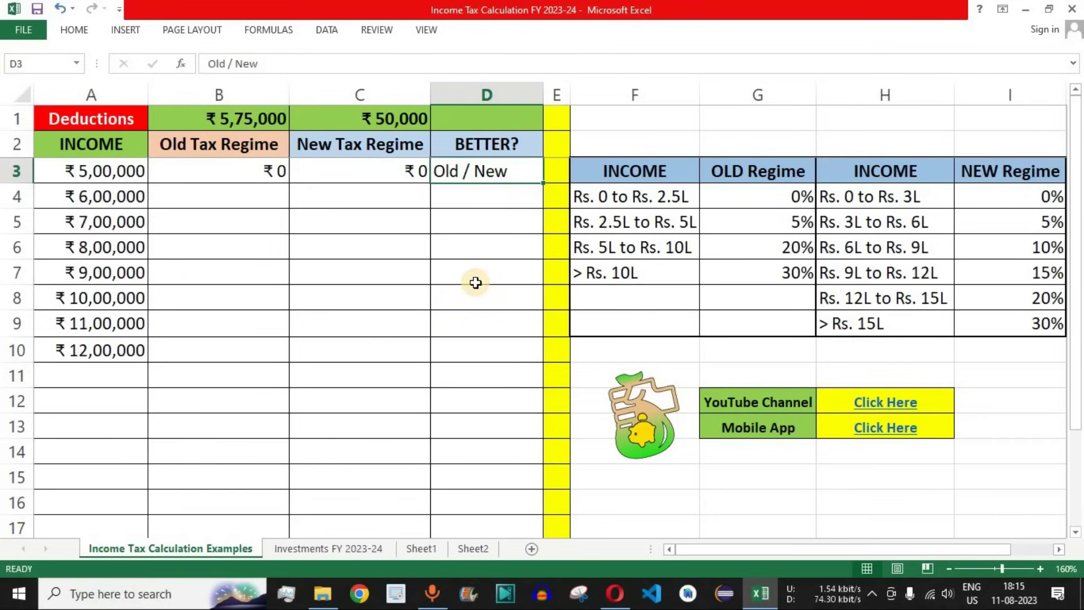
Check the second income in cell A4 and enter 600000 as Income from Salary in the calculator in Opera
left_click(126, 196)
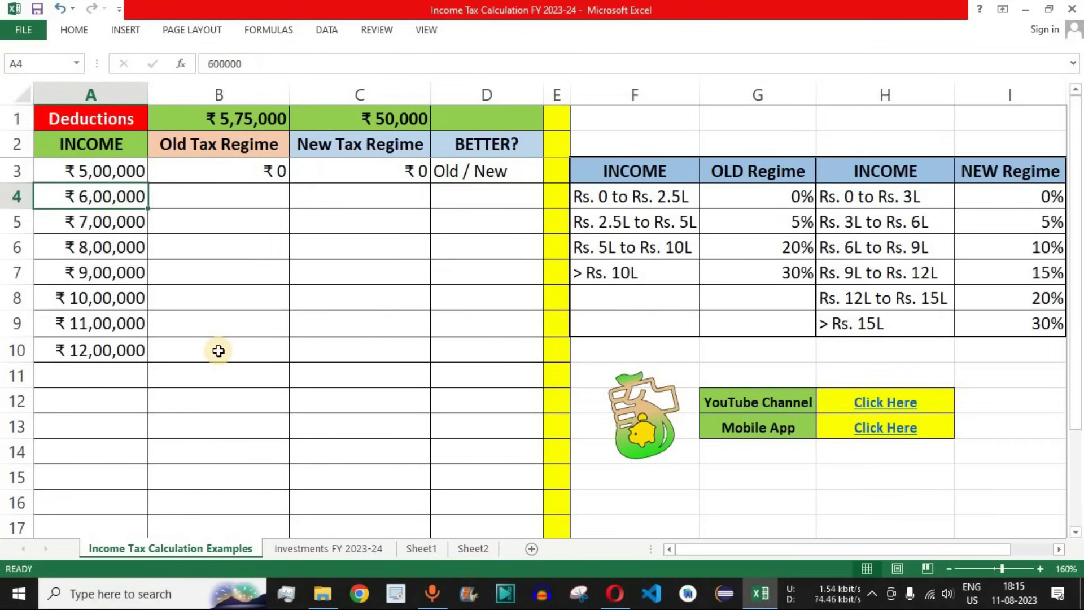
key("alt+Tab")
scroll(492, 310, "up", 8)
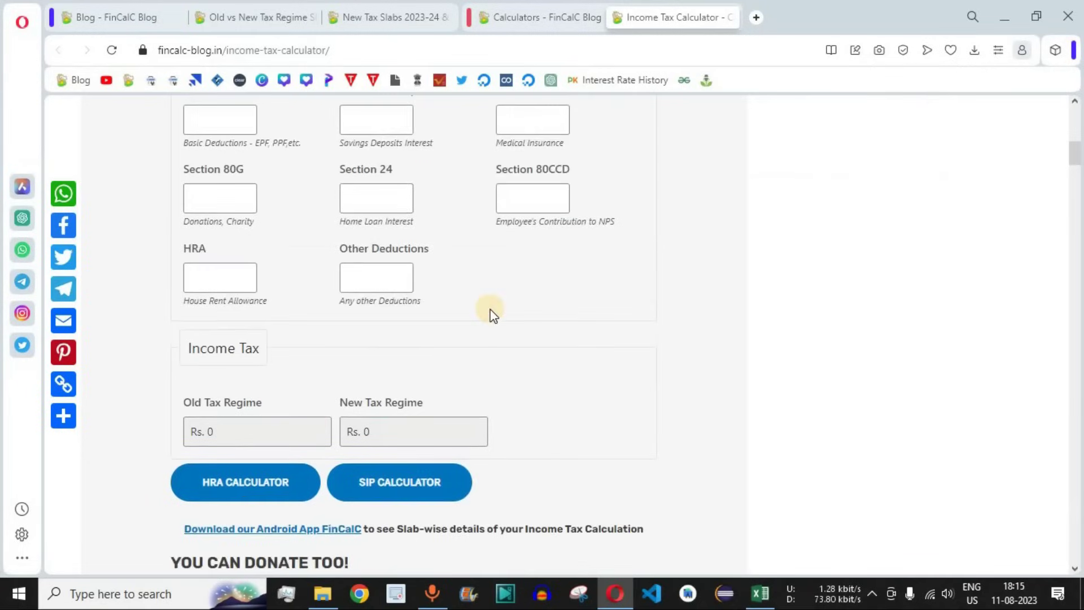
left_click_drag(195, 206, 233, 219)
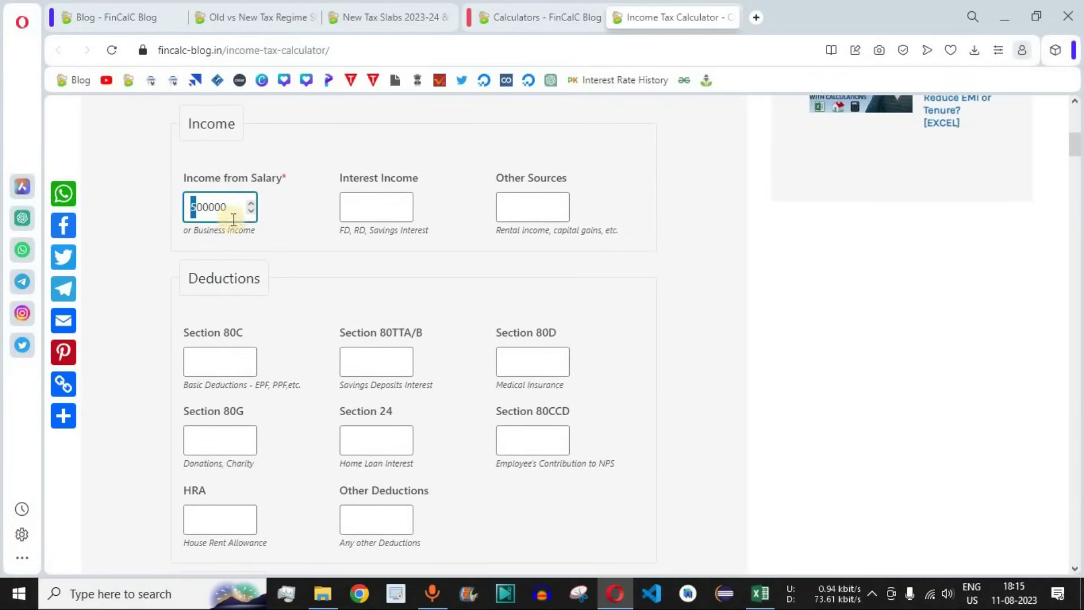
type("6")
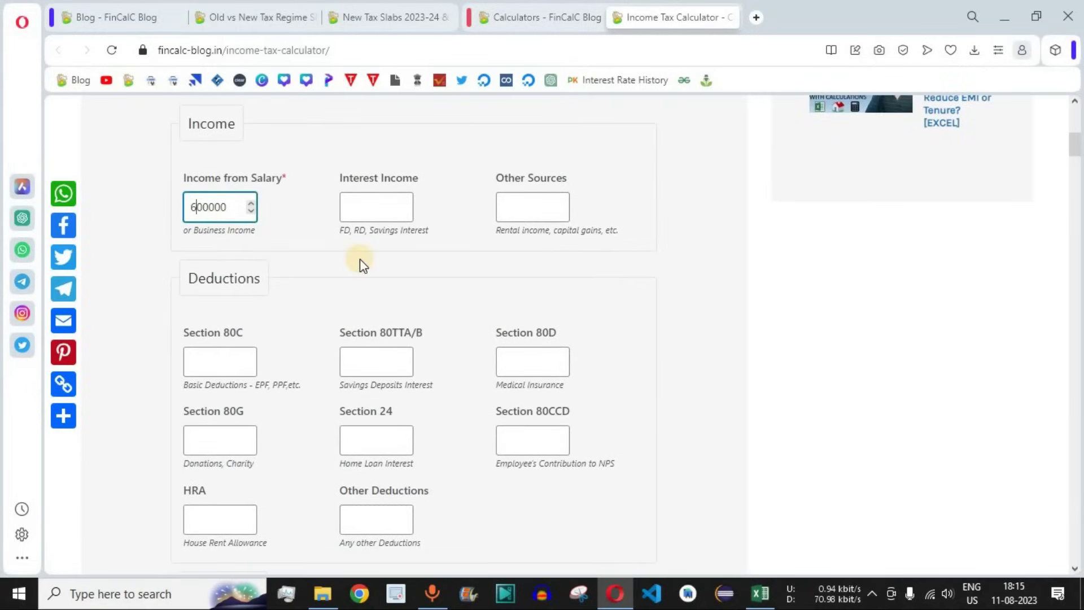
left_click(687, 308)
Check the Old Tax Regime and New Tax Regime results in the calculator's Income Tax section
scroll(686, 303, "down", 5)
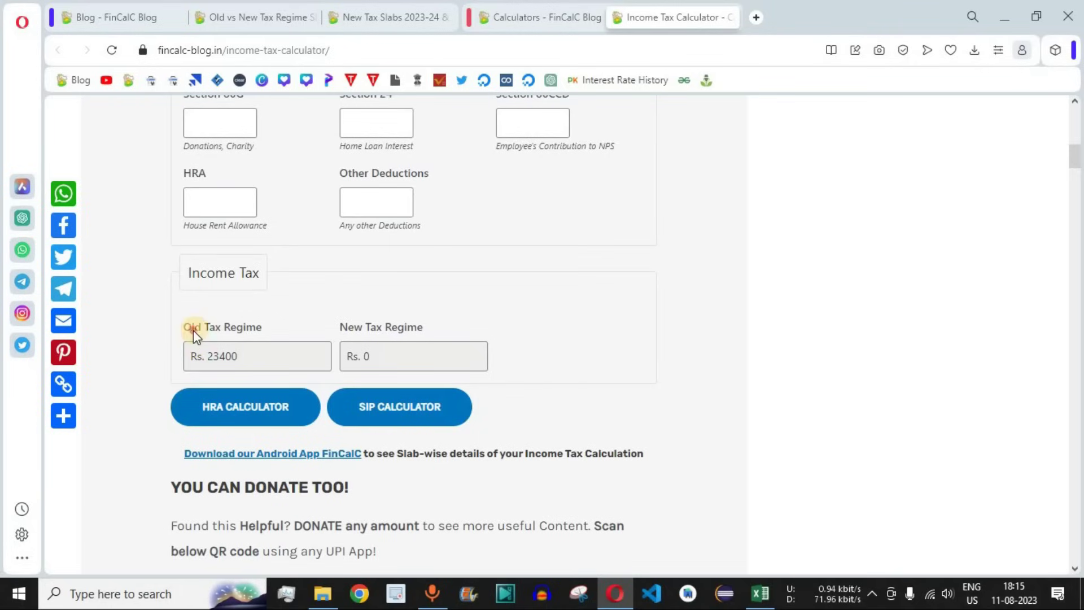
left_click_drag(232, 331, 204, 355)
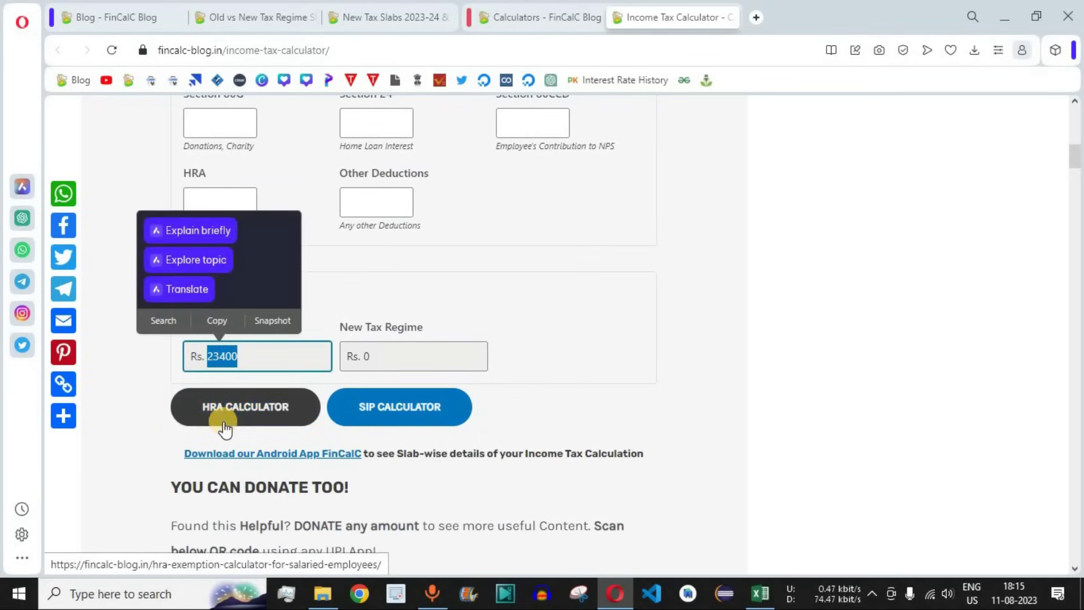
left_click(375, 358)
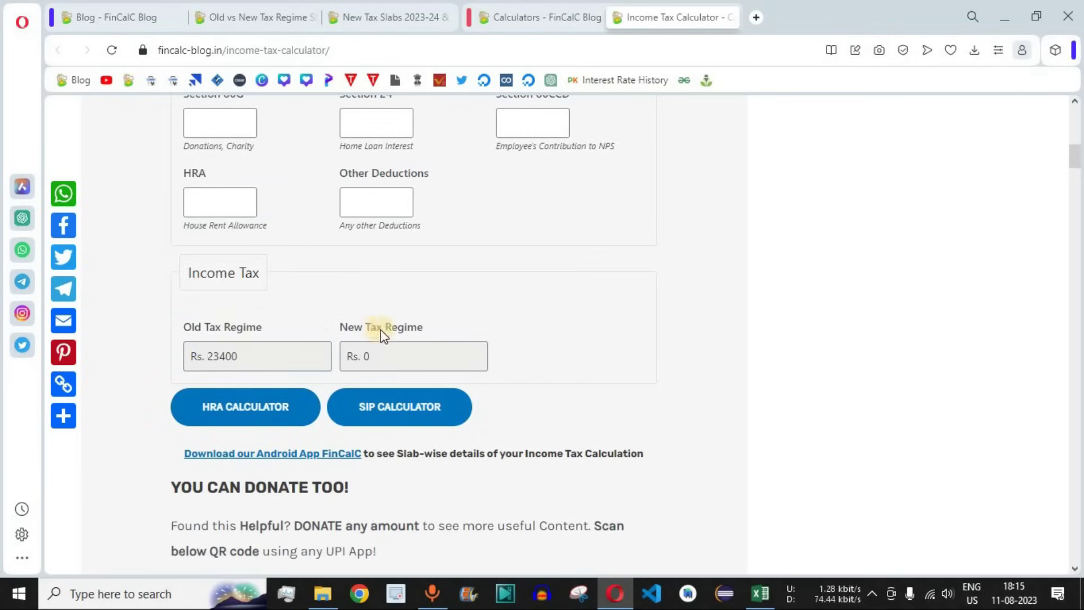
left_click_drag(369, 357, 345, 356)
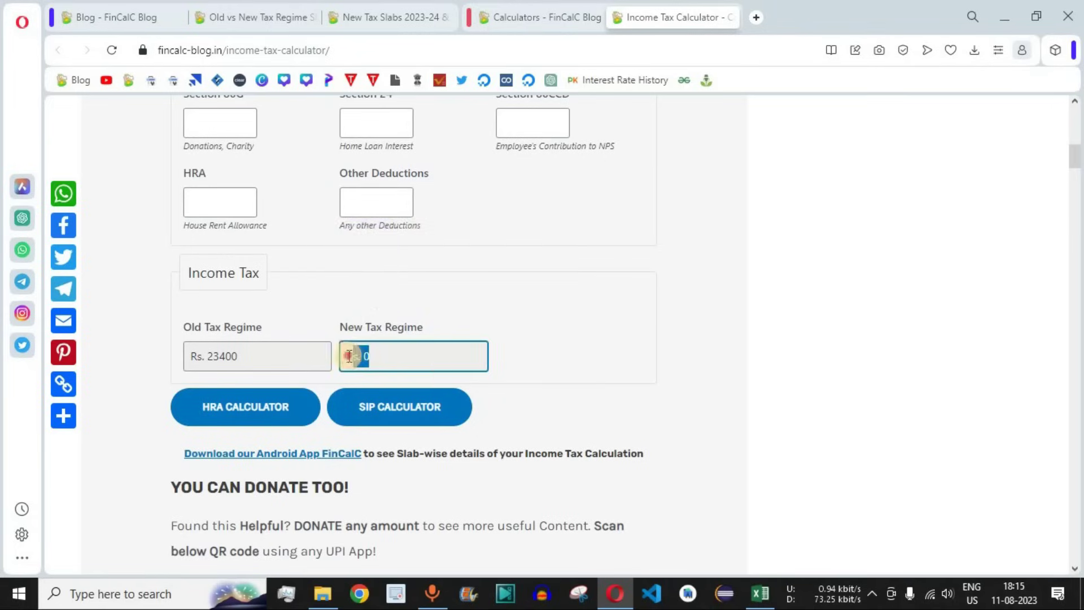
left_click(686, 355)
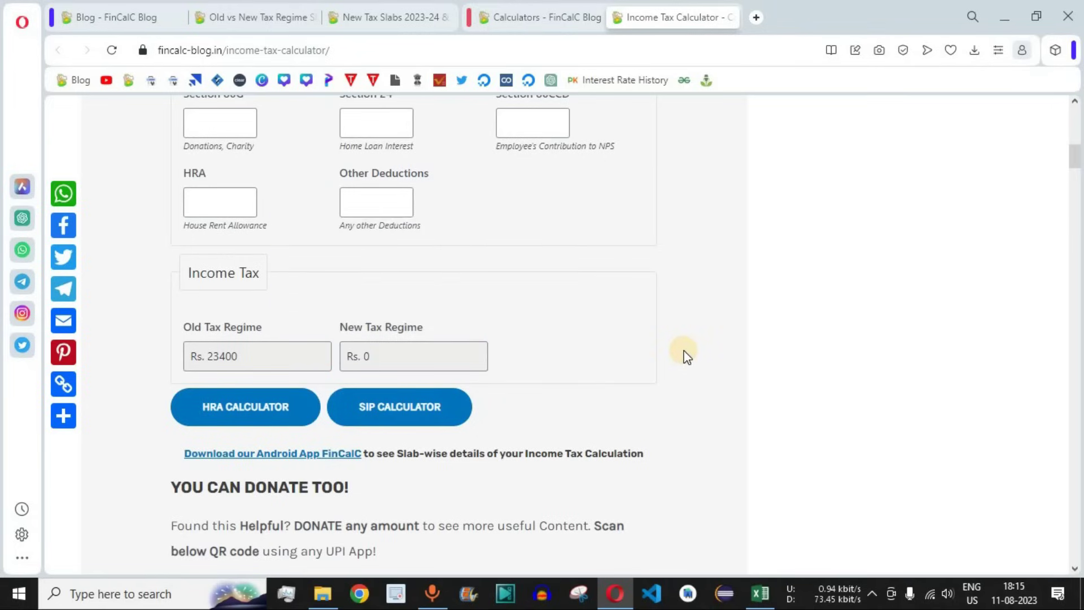
Return to the Excel sheet and record 0 as the New Tax Regime tax for the second income in cell C4
key("alt+Tab")
left_click(378, 204)
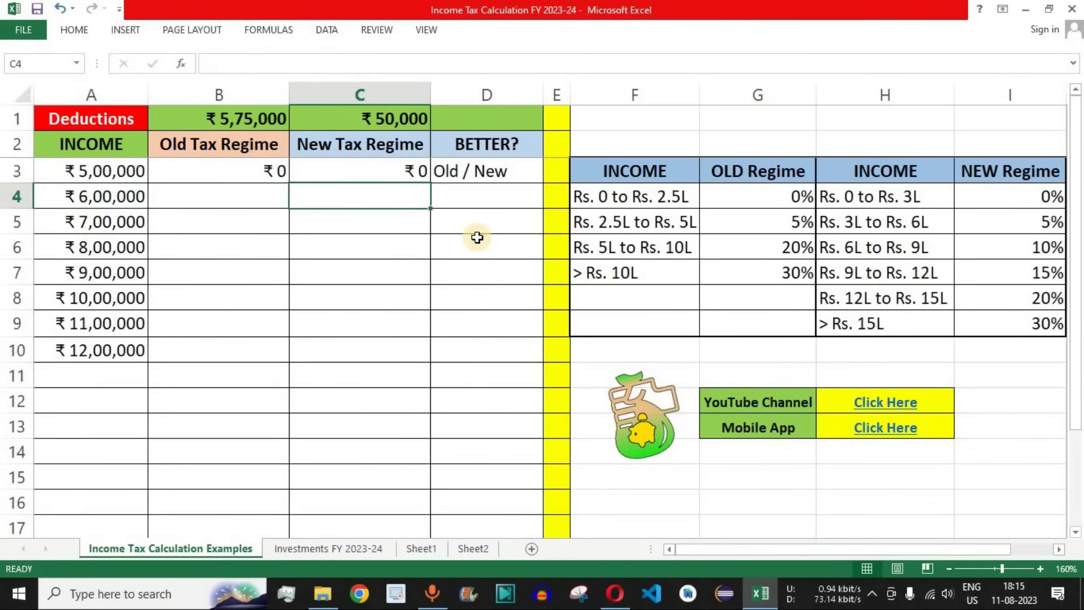
type("0")
key("Return")
Check the Old Tax Regime deductions in cell B1 and enter 100000 as the Section 80C deduction in the calculator in Opera
left_click(231, 147)
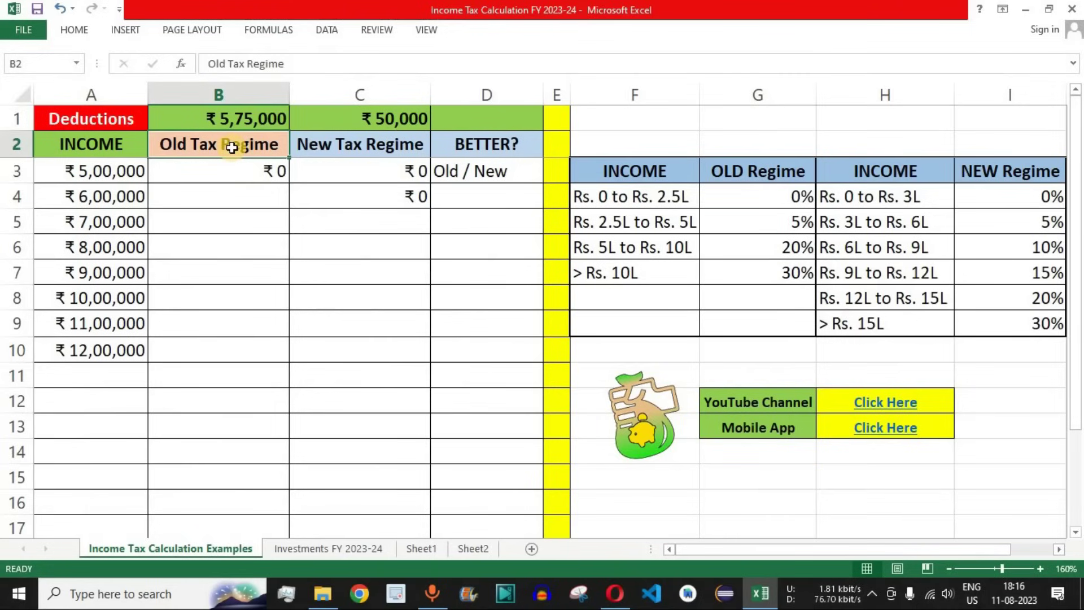
left_click(248, 118)
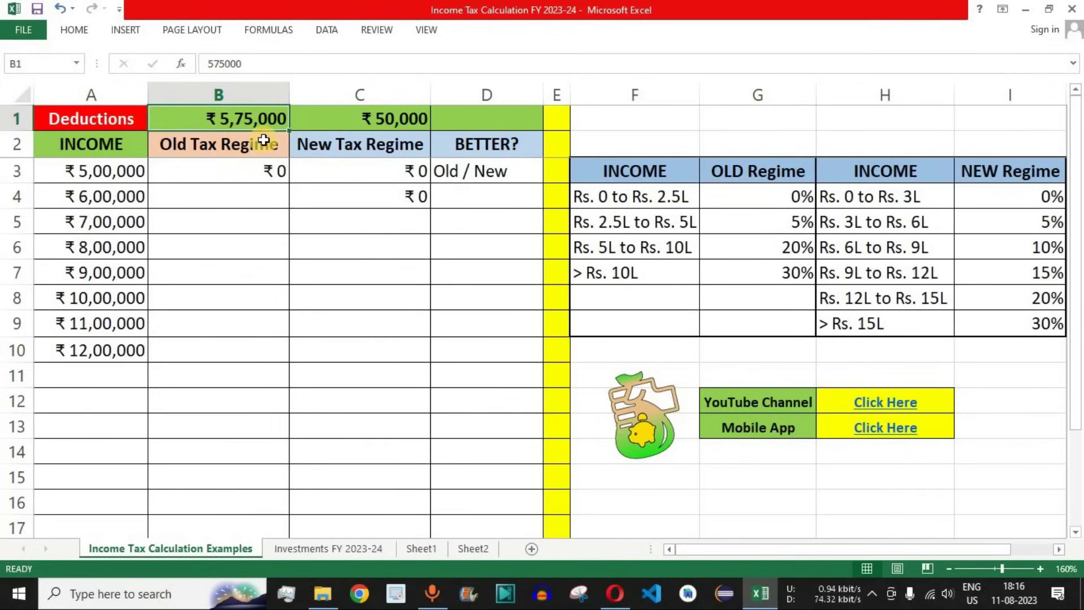
key("alt+Tab")
scroll(409, 251, "up", 2)
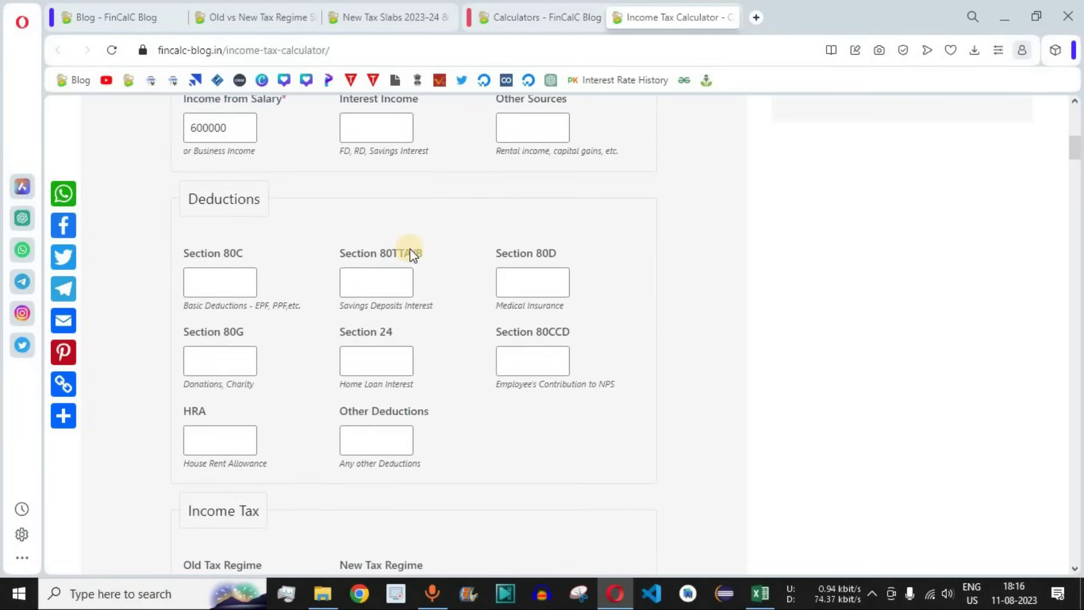
scroll(411, 252, "up", 2)
double_click(224, 208)
left_click(181, 276)
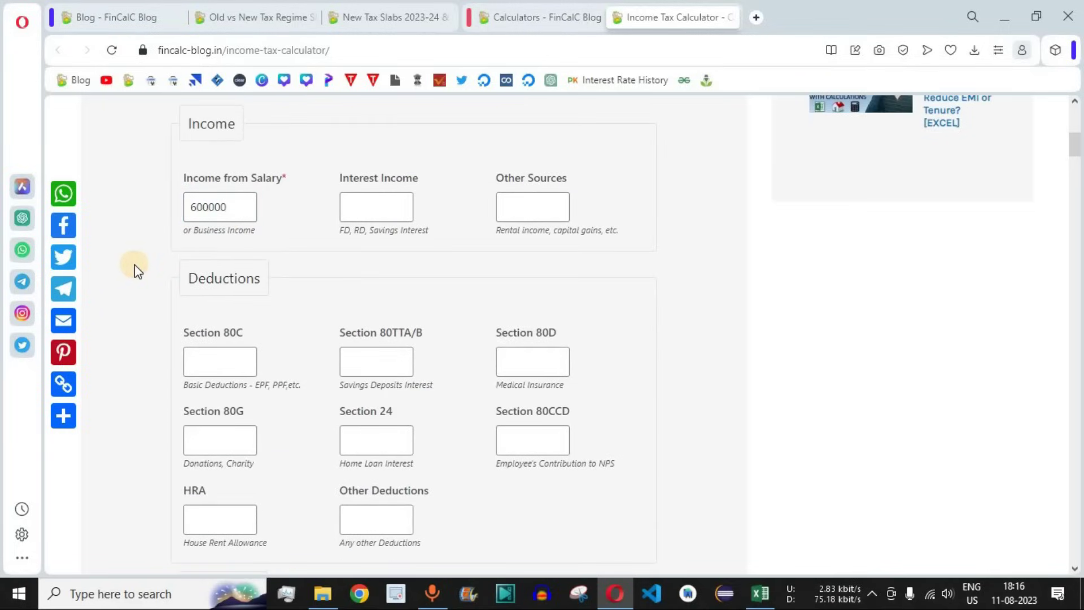
left_click(212, 364)
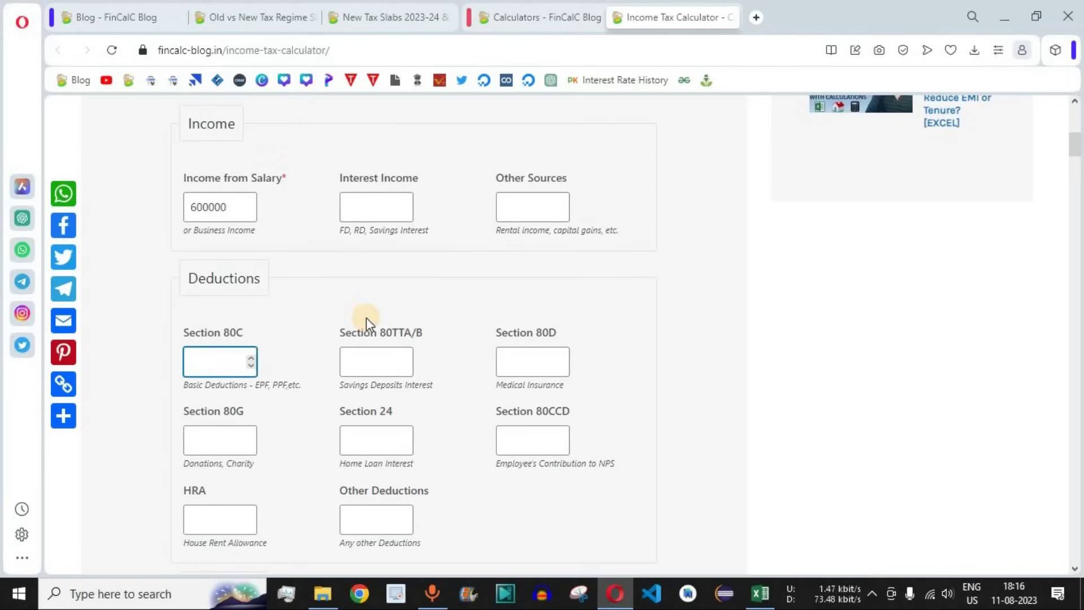
type("100000")
Look up the Section 80C limit and eligible items on the Investments FY 2023-24 sheet in Excel, and return to the Income Tax Calculation Examples sheet
left_click(758, 591)
left_click(328, 549)
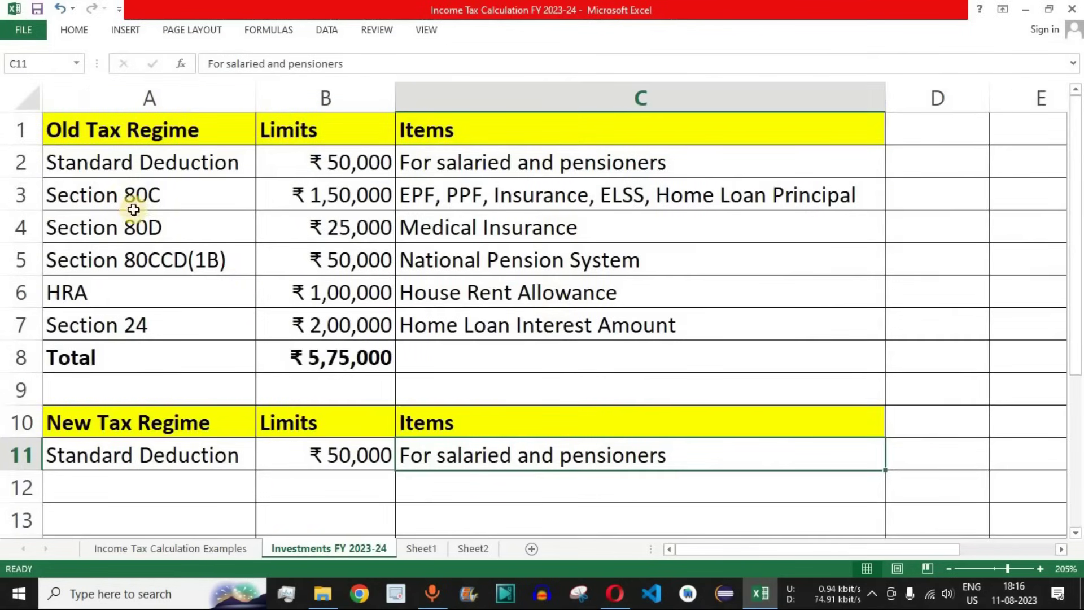
left_click(7, 203)
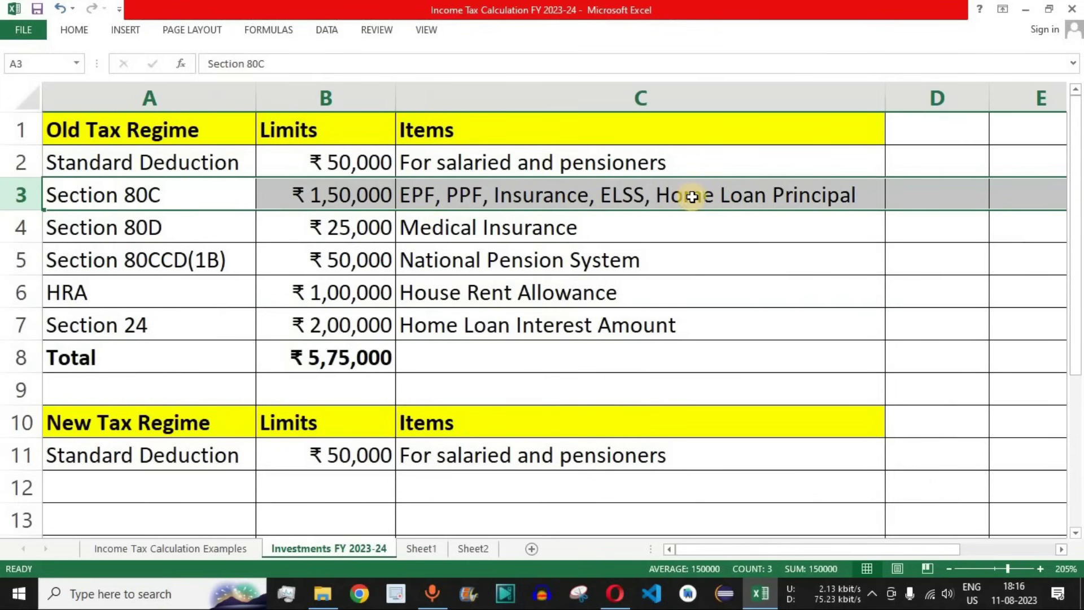
left_click(364, 197)
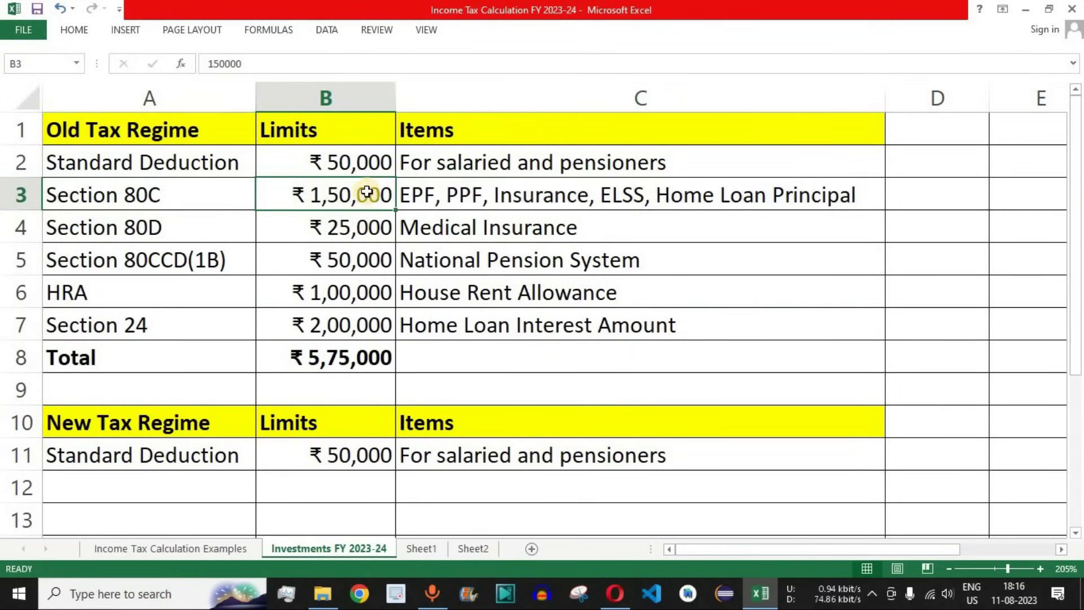
left_click(213, 551)
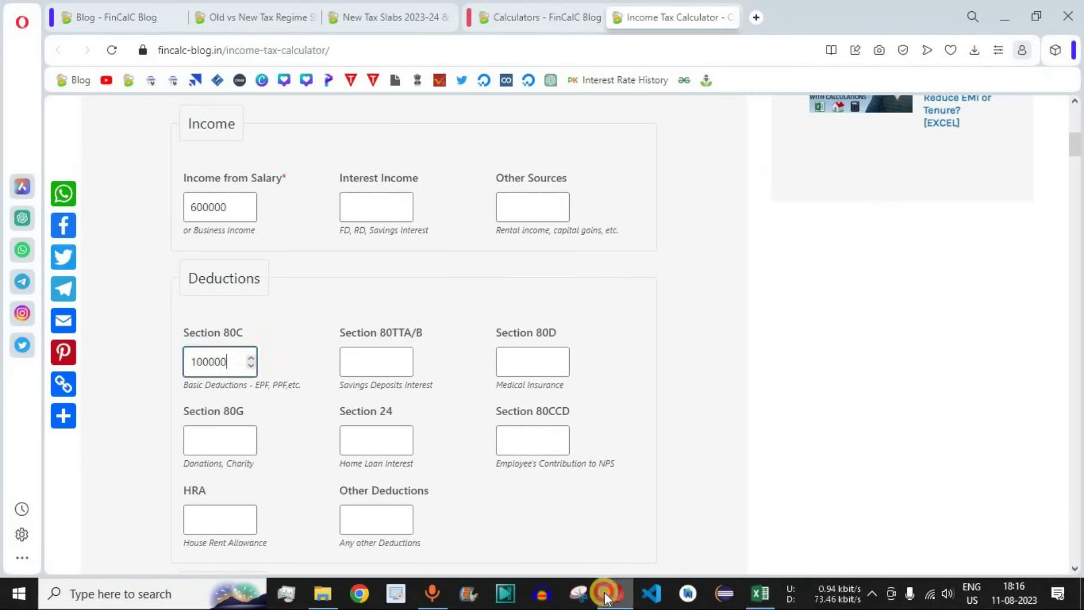
Check the calculator's Old Tax Regime result in Opera and record 0 for the second income in cell B4 of the Excel sheet
left_click(615, 593)
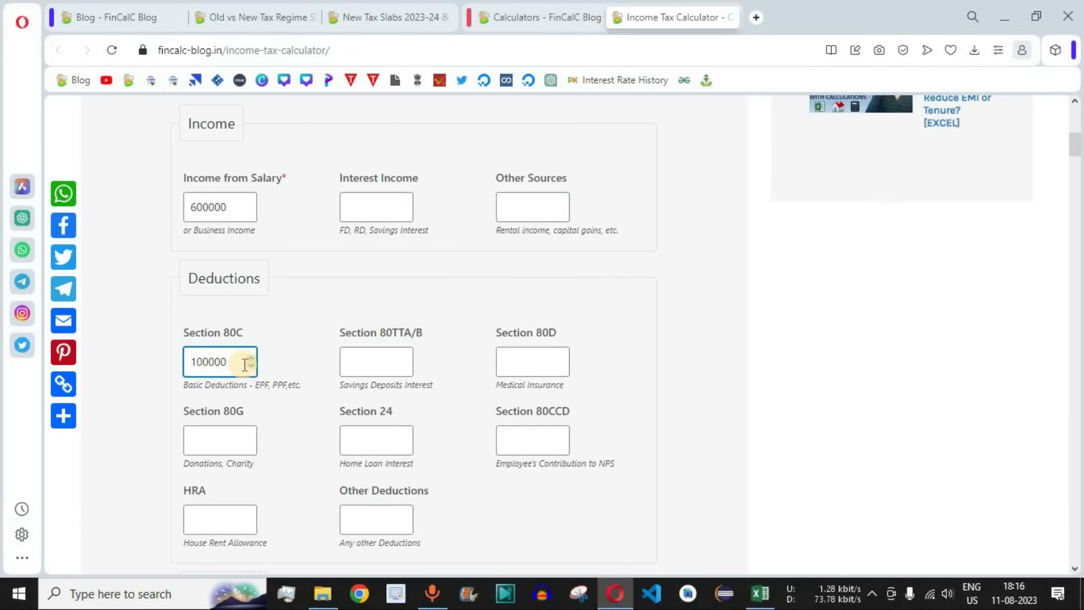
scroll(140, 341, "down", 5)
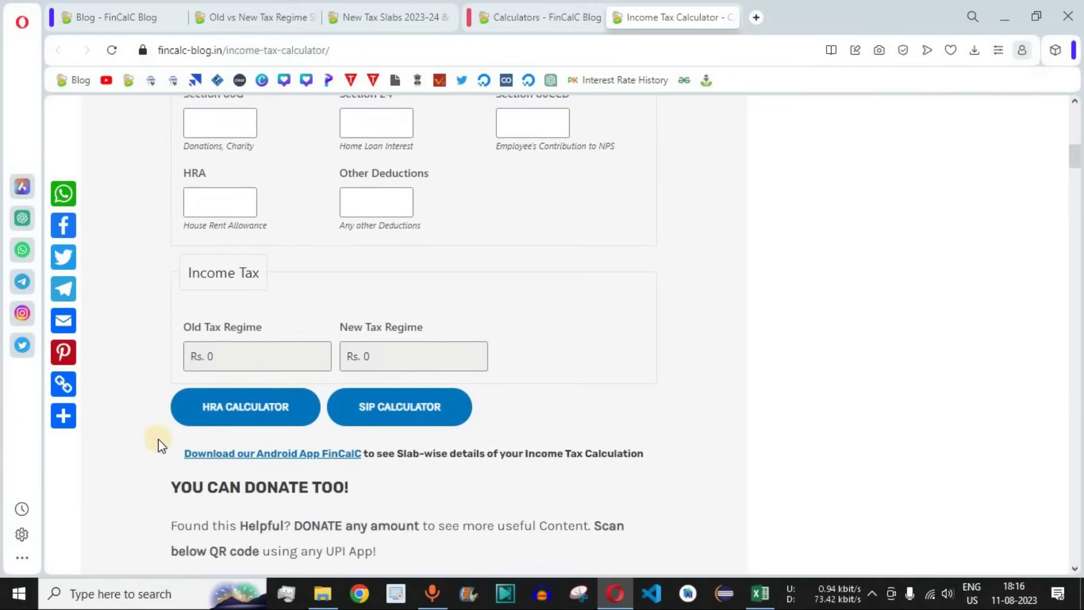
left_click_drag(214, 357, 116, 360)
left_click(116, 364)
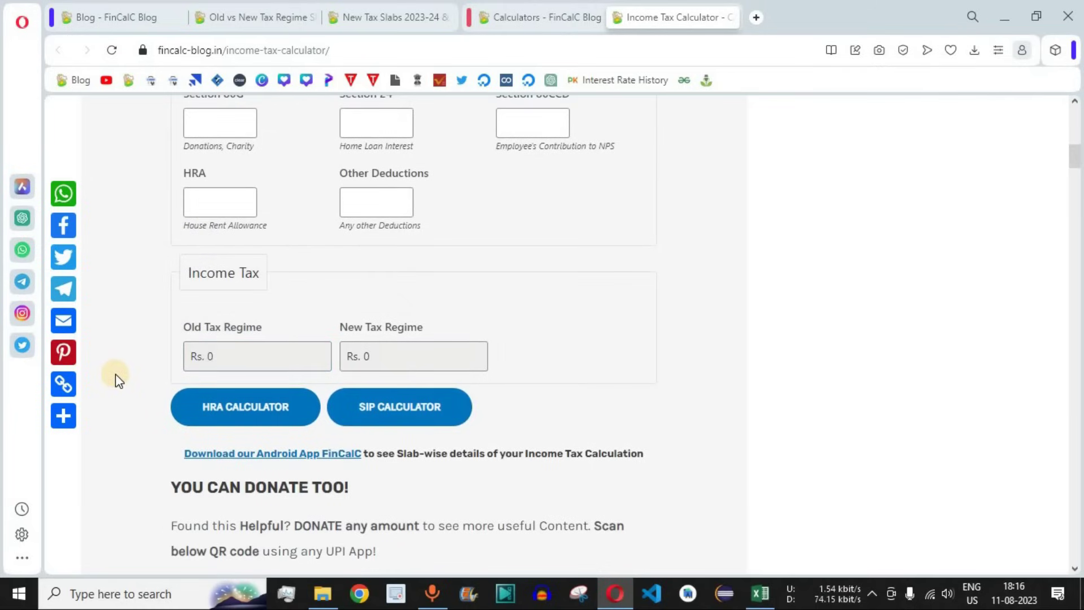
key("alt+Tab")
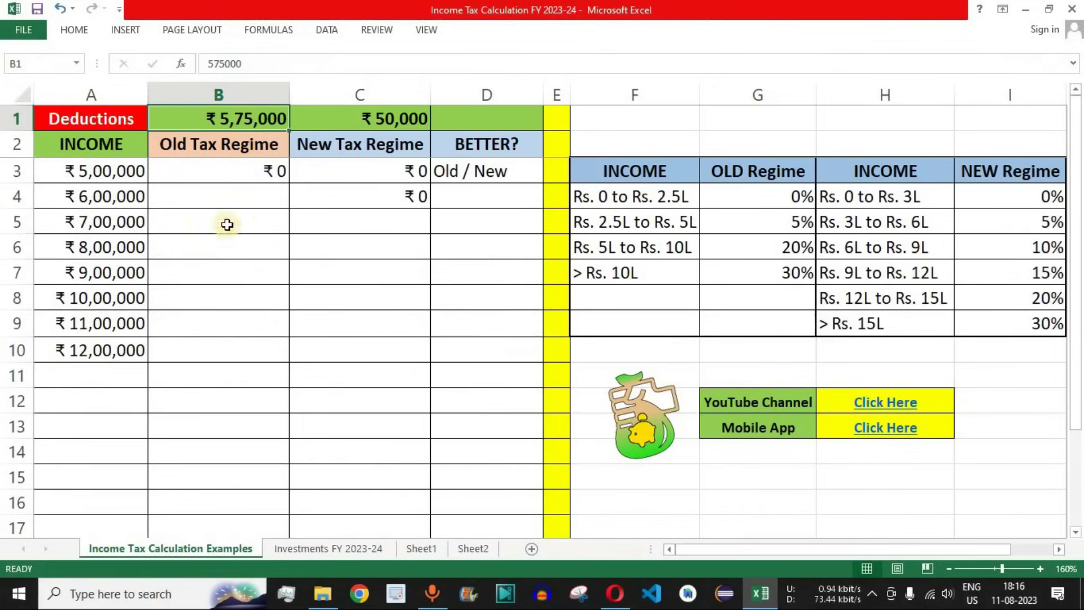
left_click(247, 197)
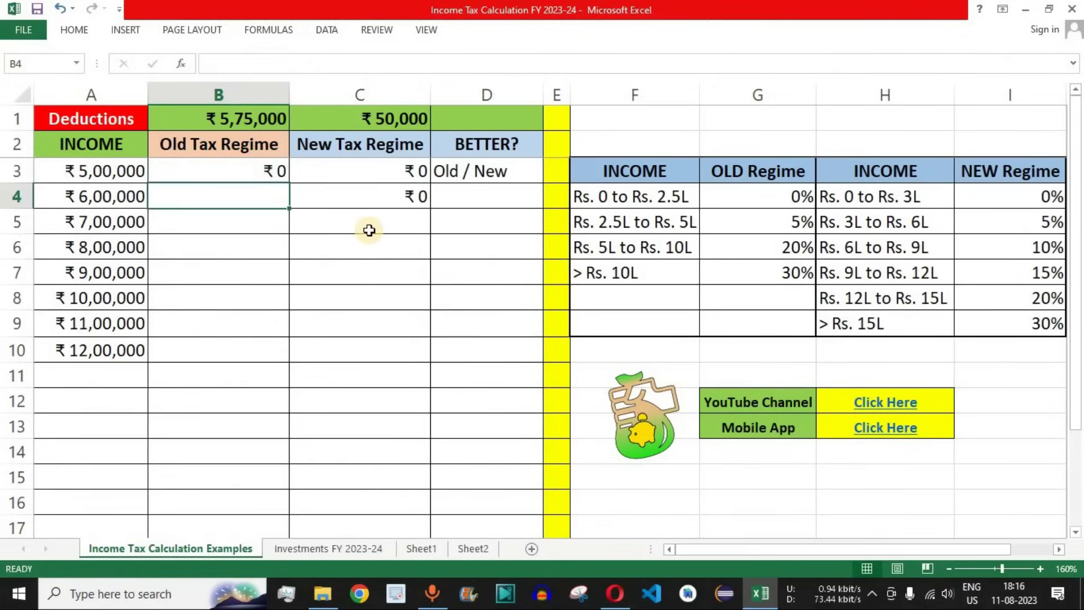
type("0")
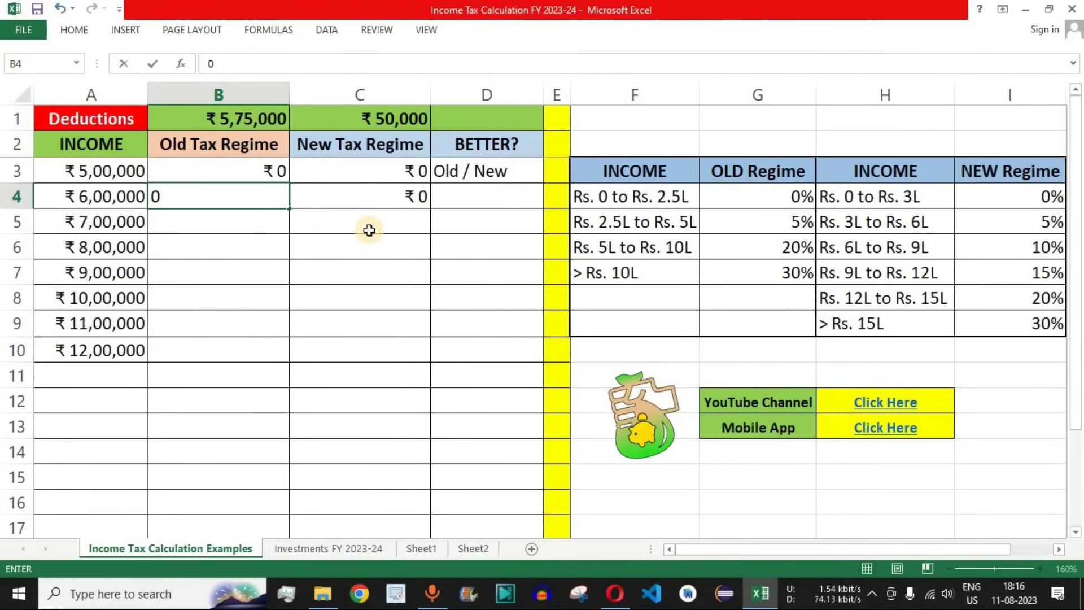
key("Return")
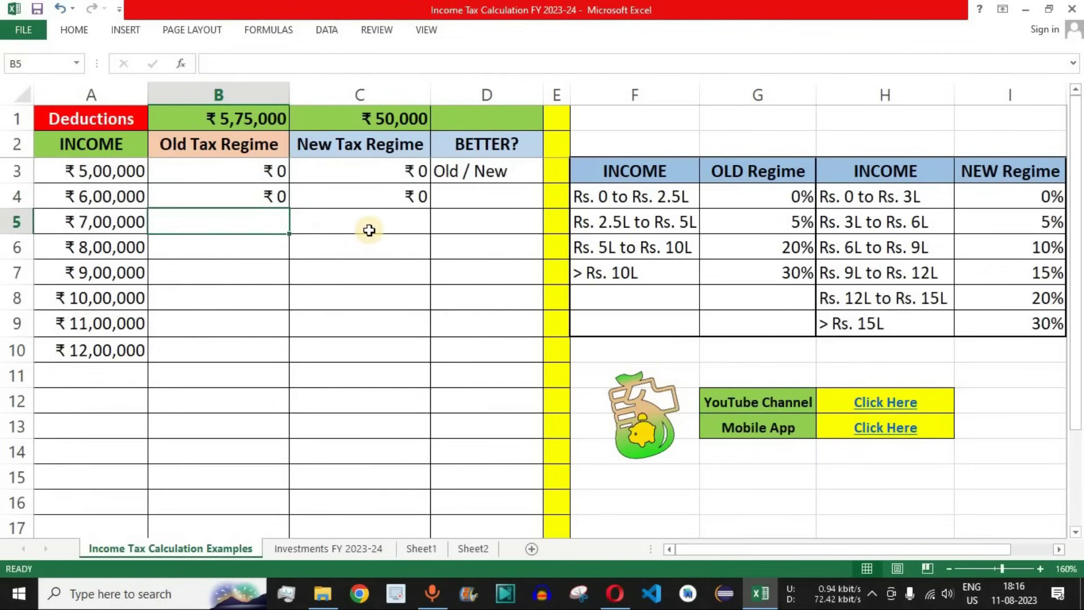
Copy the Old / New verdict from cell D3 into cell D4 for the second income
left_click(483, 170)
key("ctrl+c")
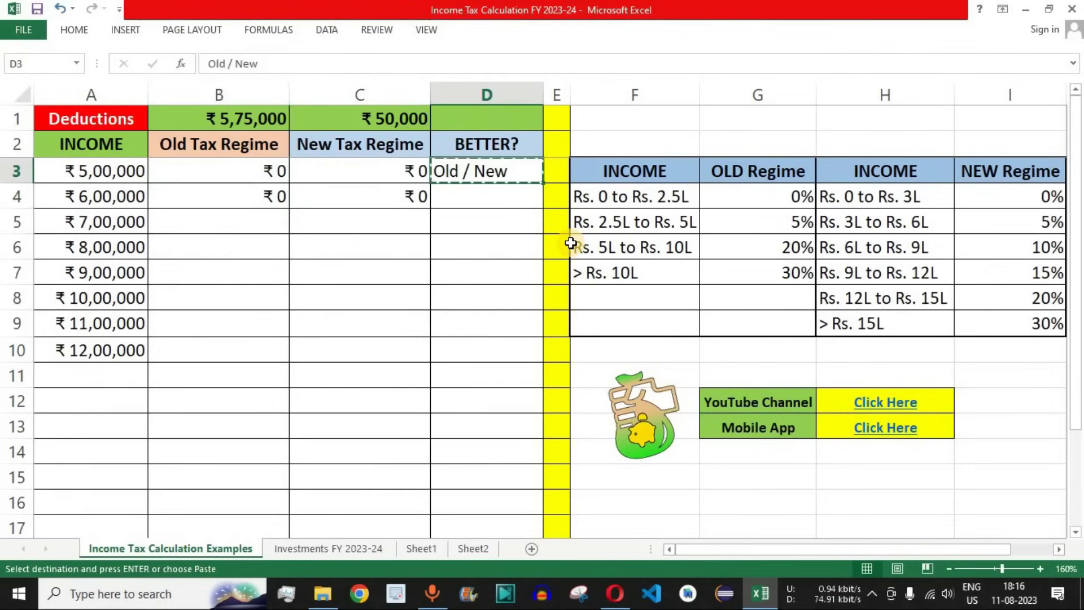
key("Down")
key("Return")
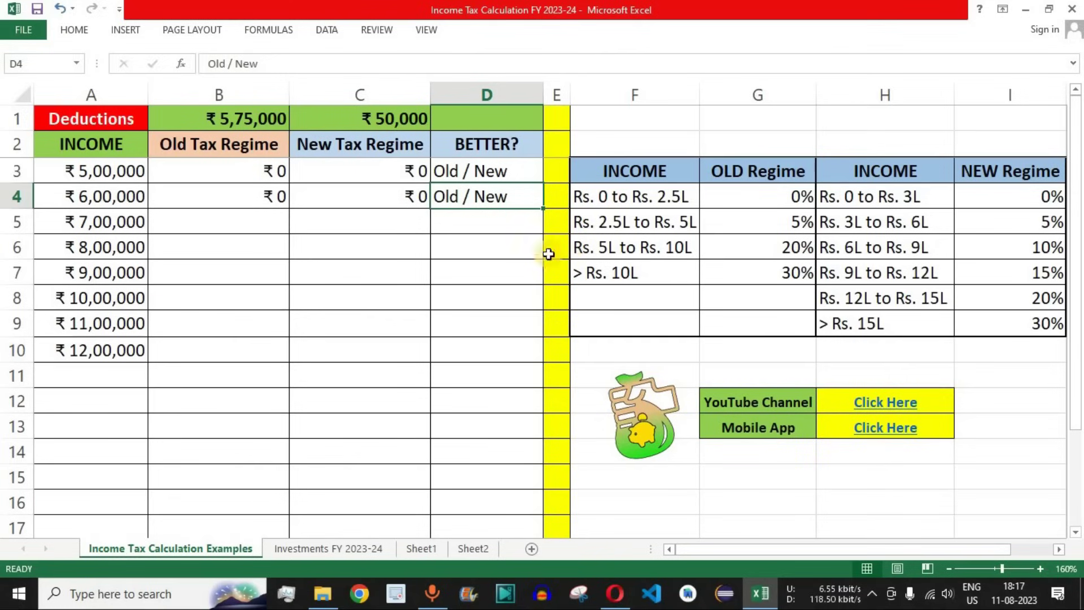
Switch to the income tax calculator in Opera and set Income from Salary to 700000
left_click(104, 223)
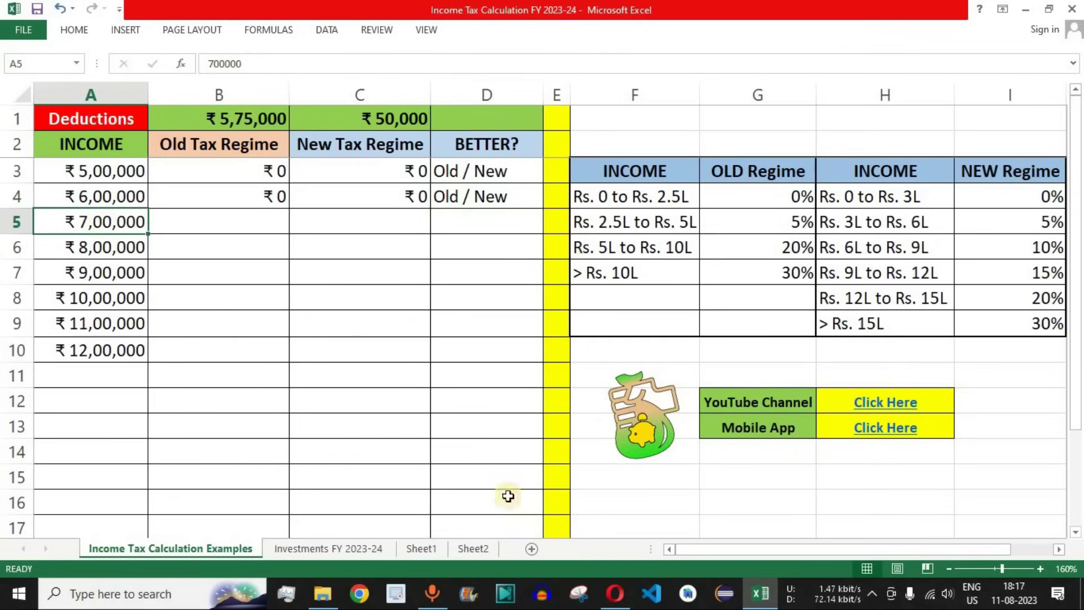
left_click(615, 593)
scroll(350, 273, "up", 4)
scroll(356, 276, "up", 2)
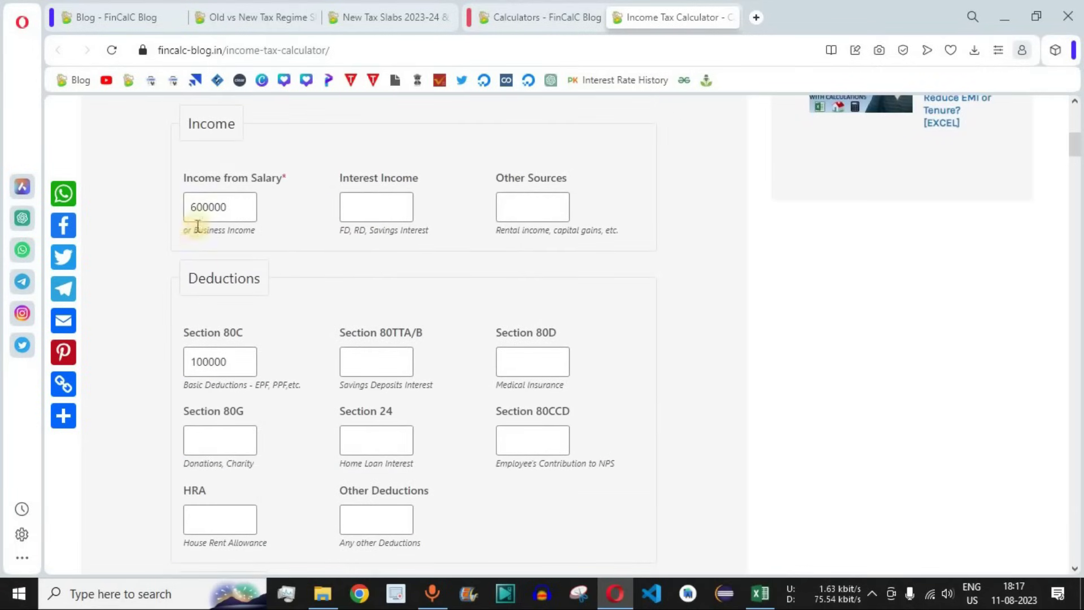
left_click_drag(195, 210, 191, 210)
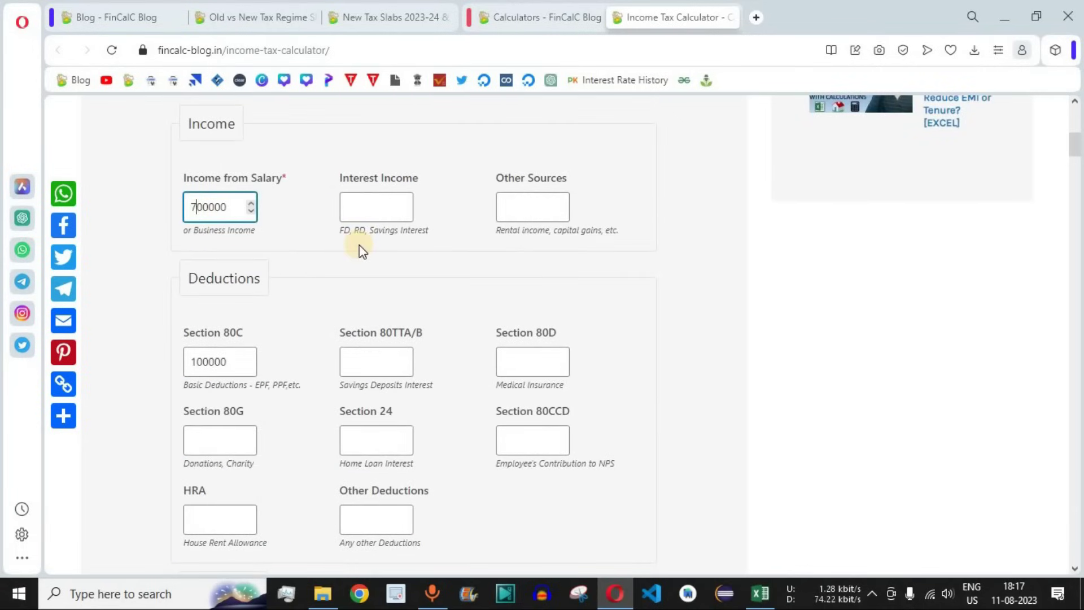
Check the deductions in cell B1 and on the Investments FY 2023-24 sheet in Excel, and enter 150000 as Section 80C in the calculator in Opera
key("alt+Tab")
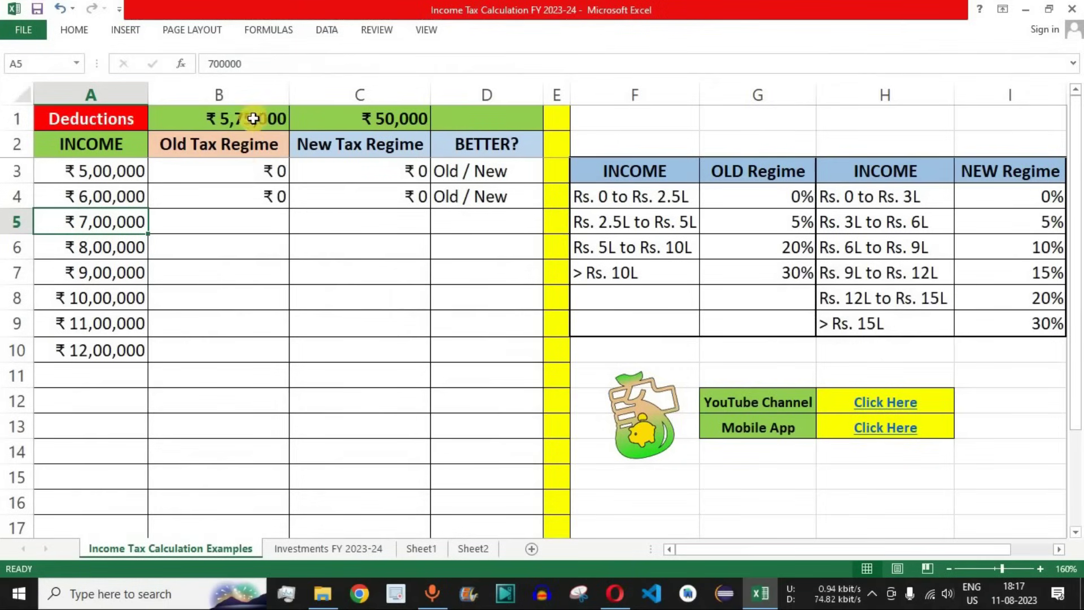
left_click(221, 118)
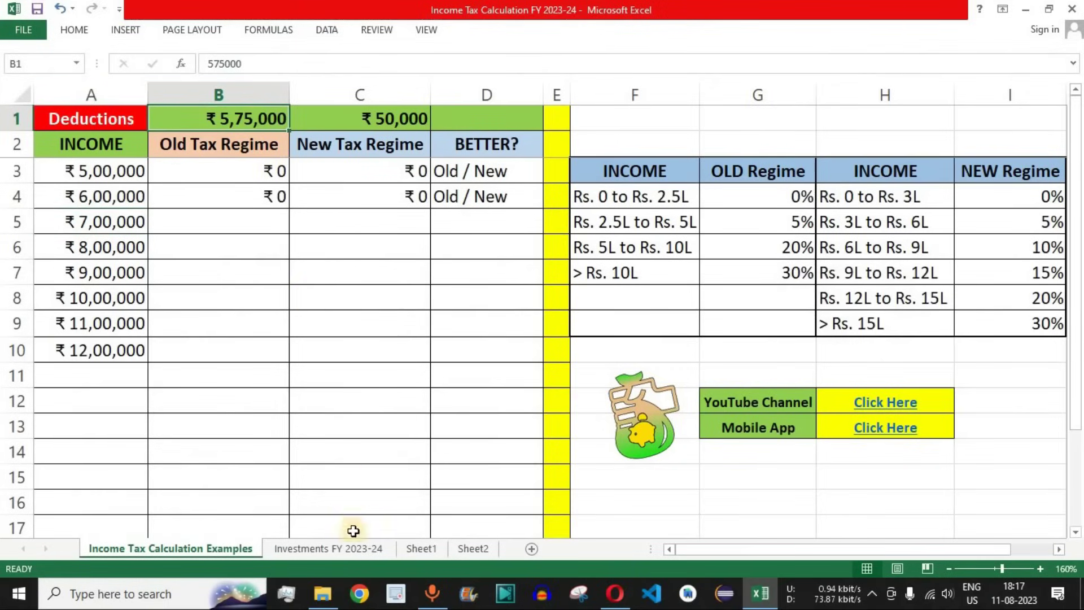
left_click(351, 549)
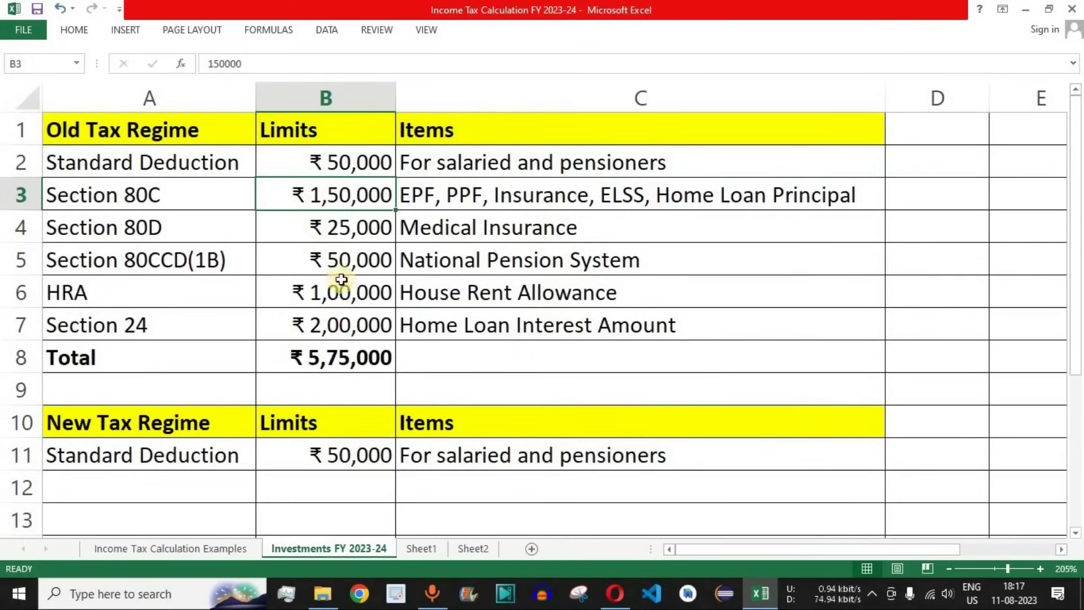
left_click(335, 163)
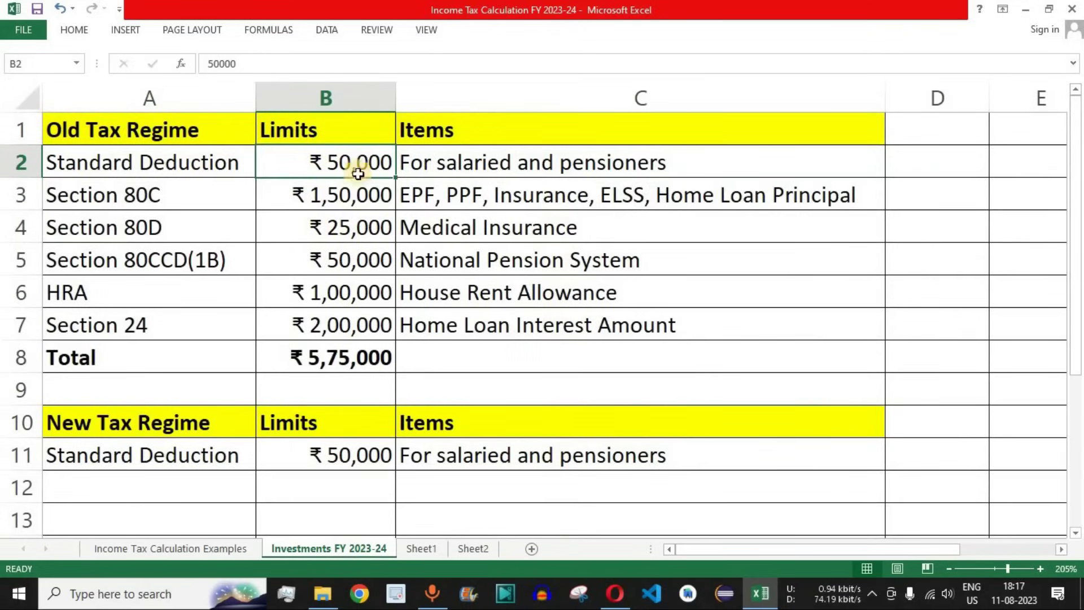
key("ctrl+Page_Up")
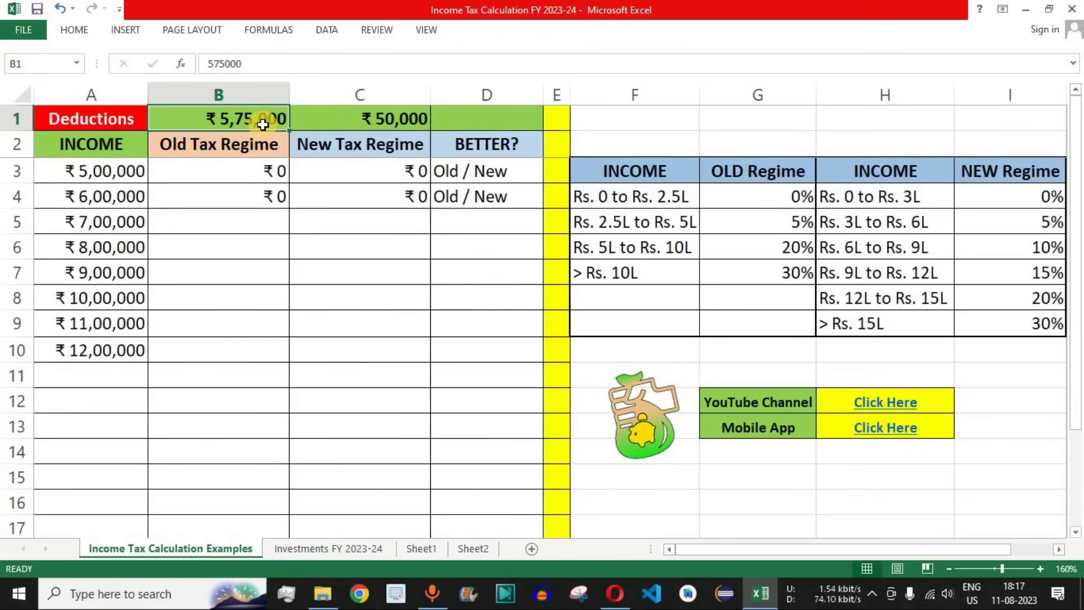
left_click(620, 589)
type("150000")
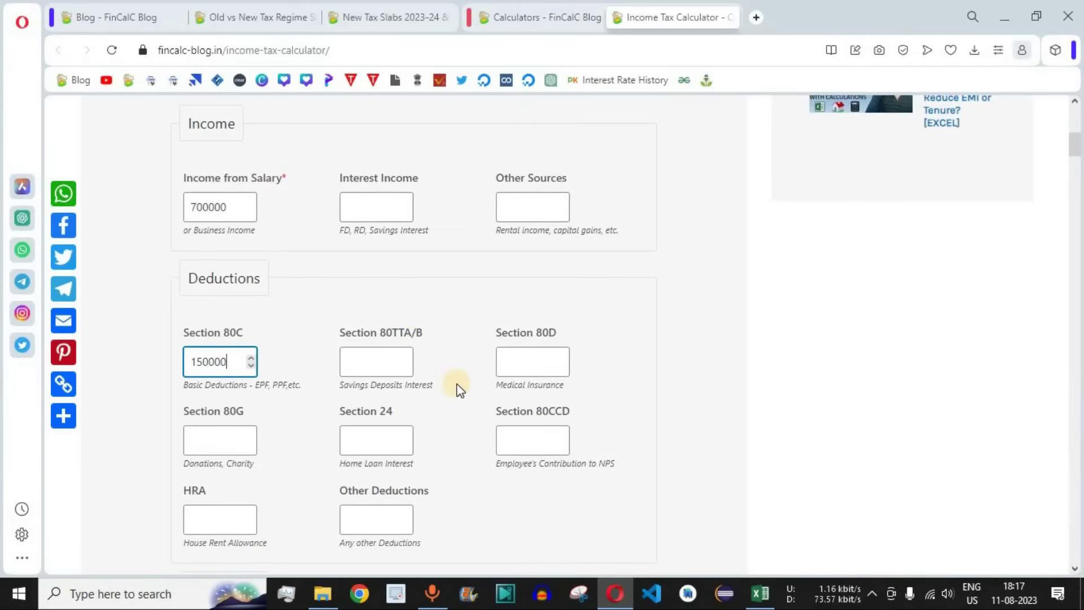
Enter 25000 for Section 80D and 50000 for Section 80CCD in the calculator, checking the section 80CCD(1B) entry in the Excel sheet
left_click(517, 355)
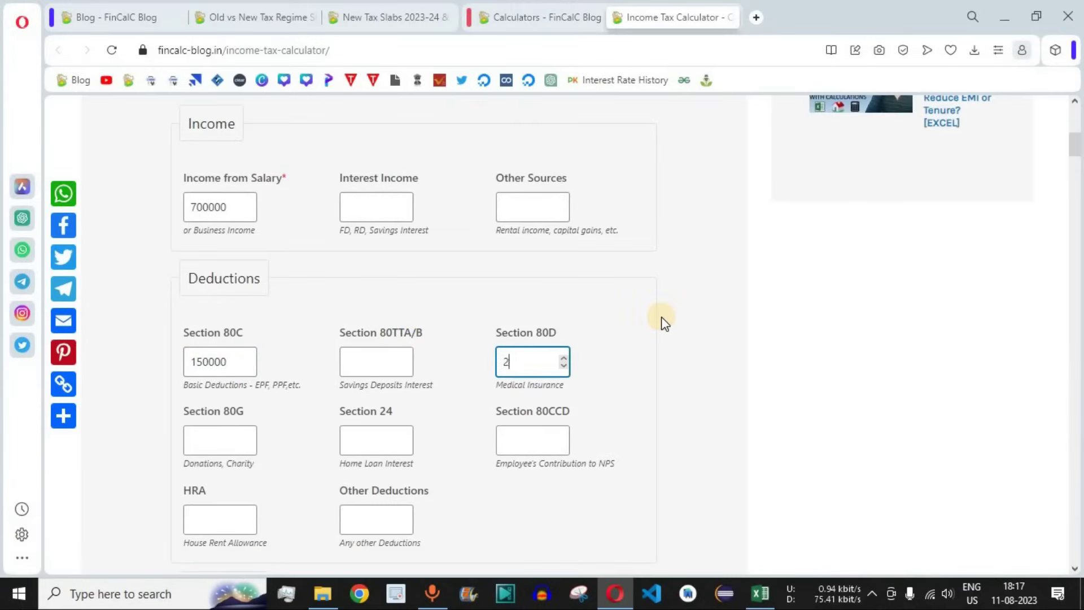
key("alt+Tab")
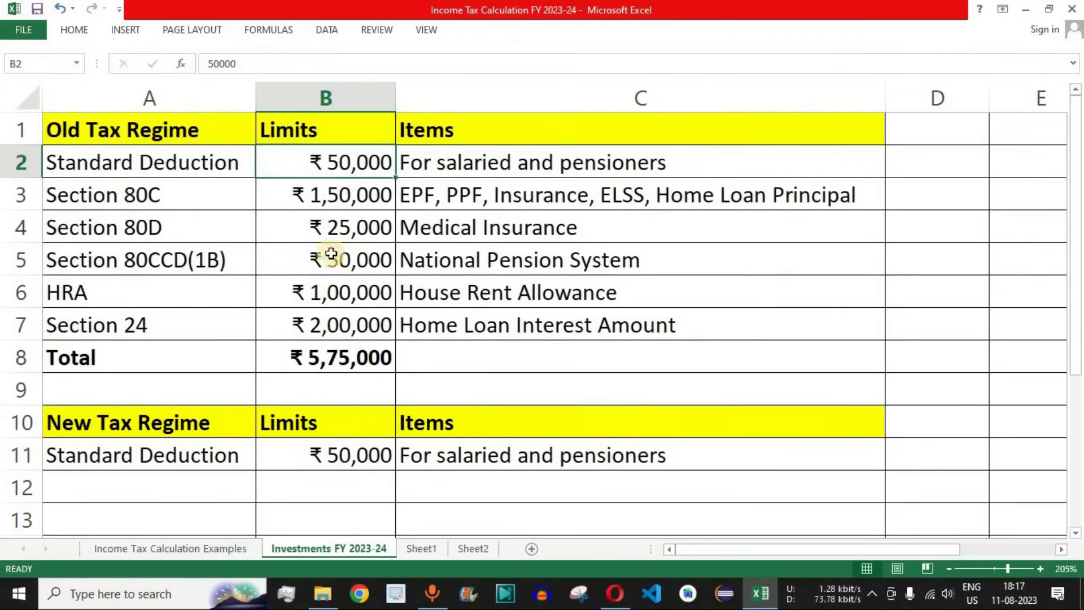
left_click(207, 258)
key("alt+Tab")
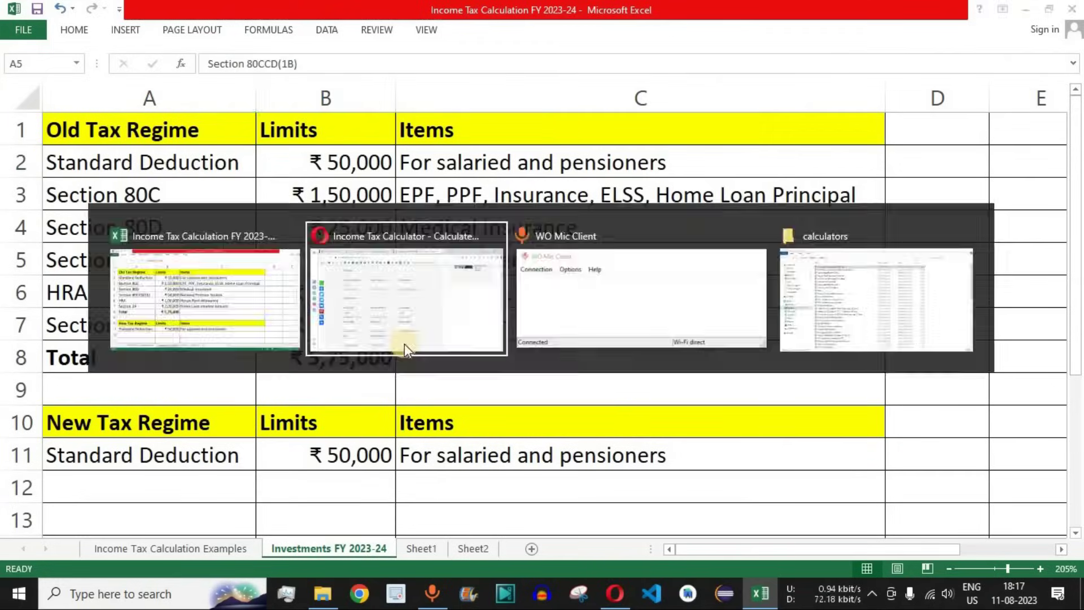
left_click(531, 448)
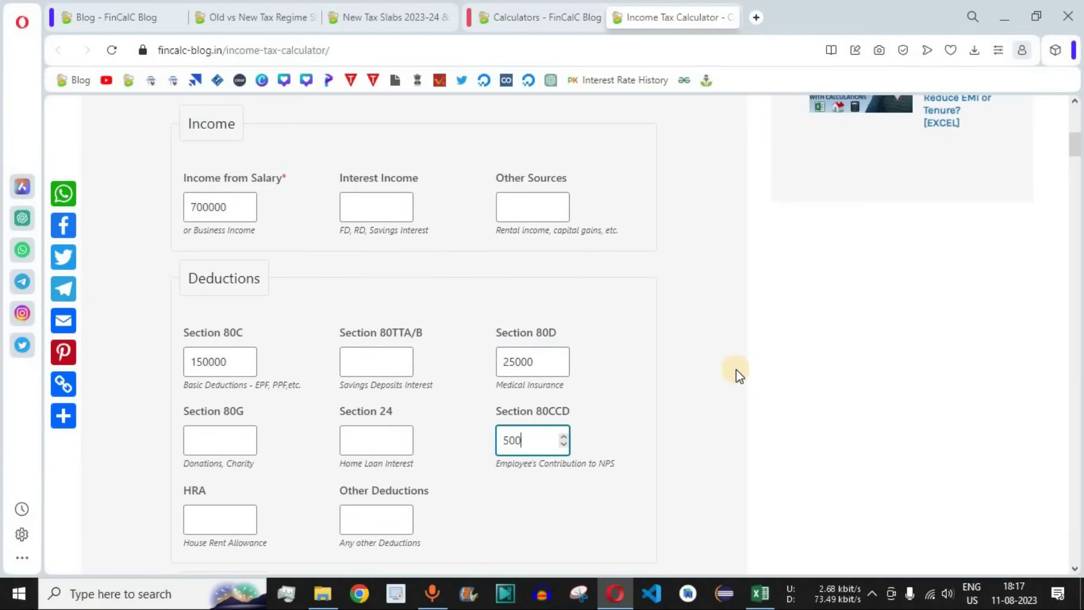
Check the HRA limit in the Excel sheet, and enter 100000 for HRA and 200000 for Section 24 in the calculator in Opera
key("alt+Tab")
key("Down")
key("Right")
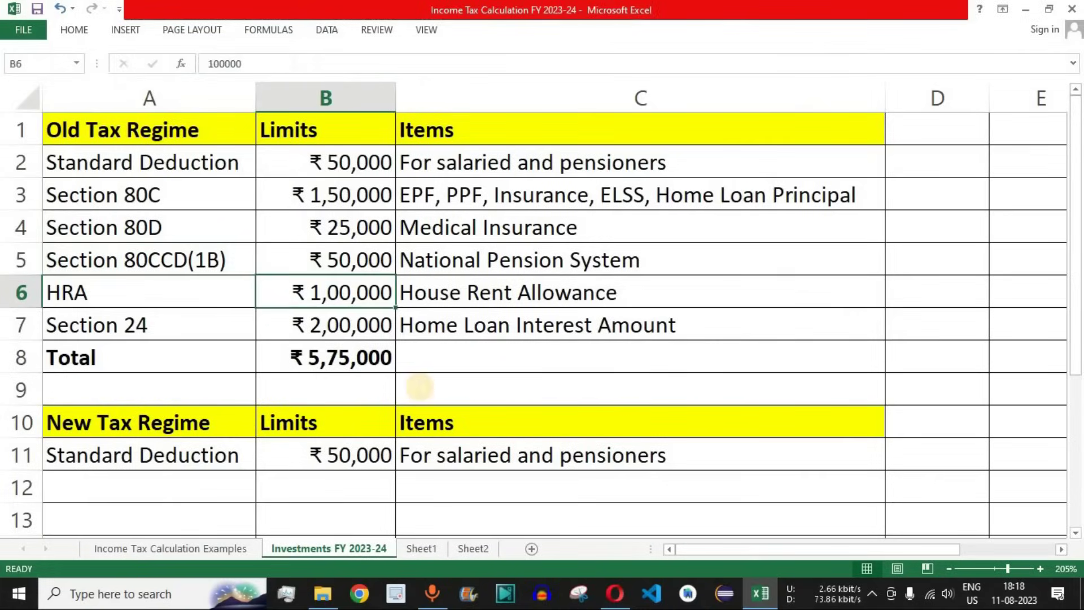
key("alt+Tab")
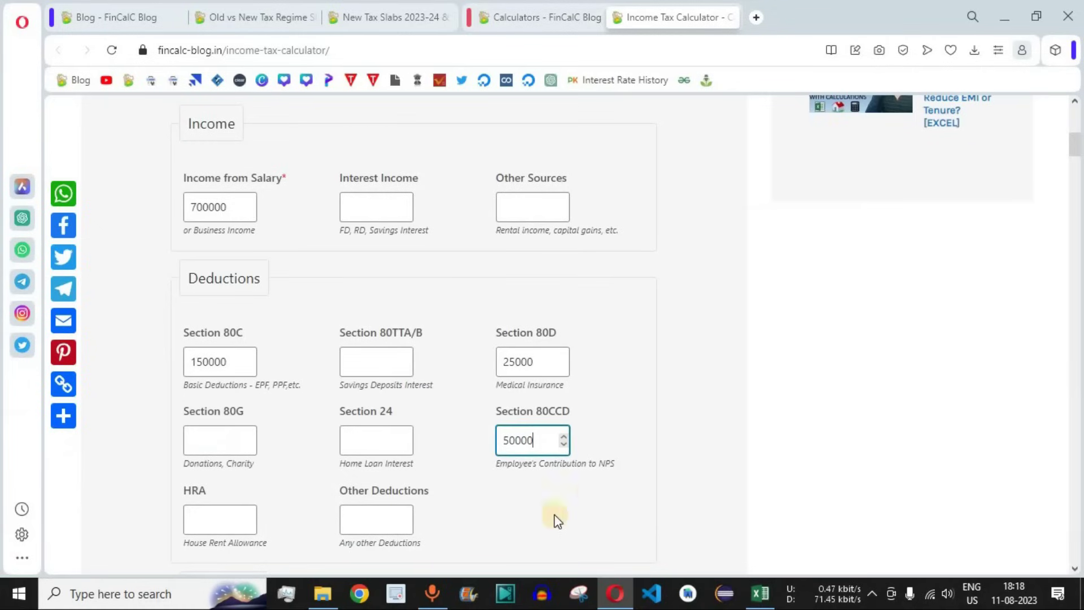
left_click(219, 520)
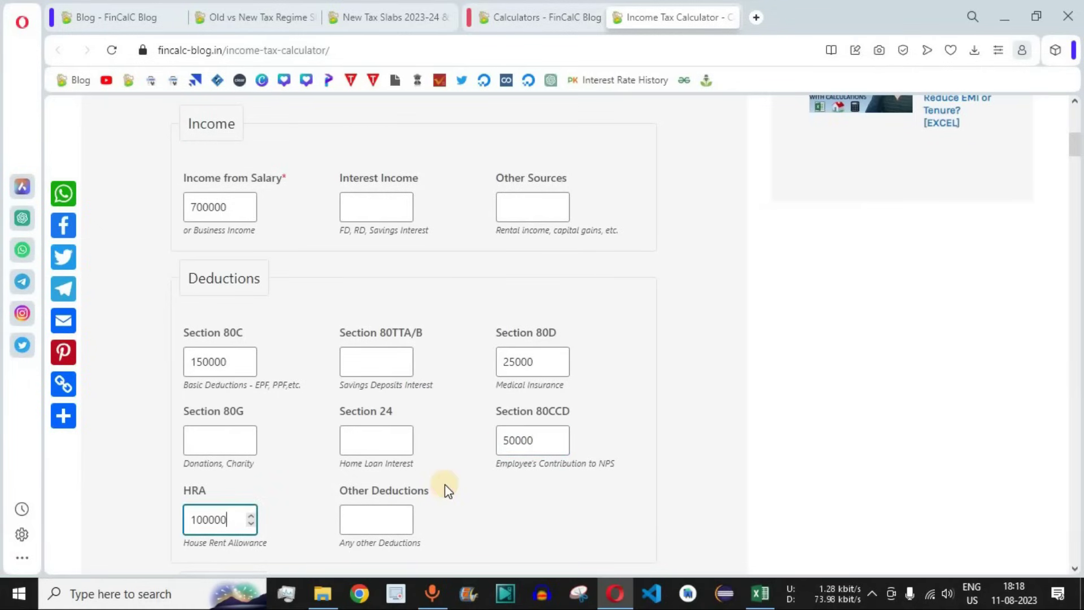
left_click(364, 441)
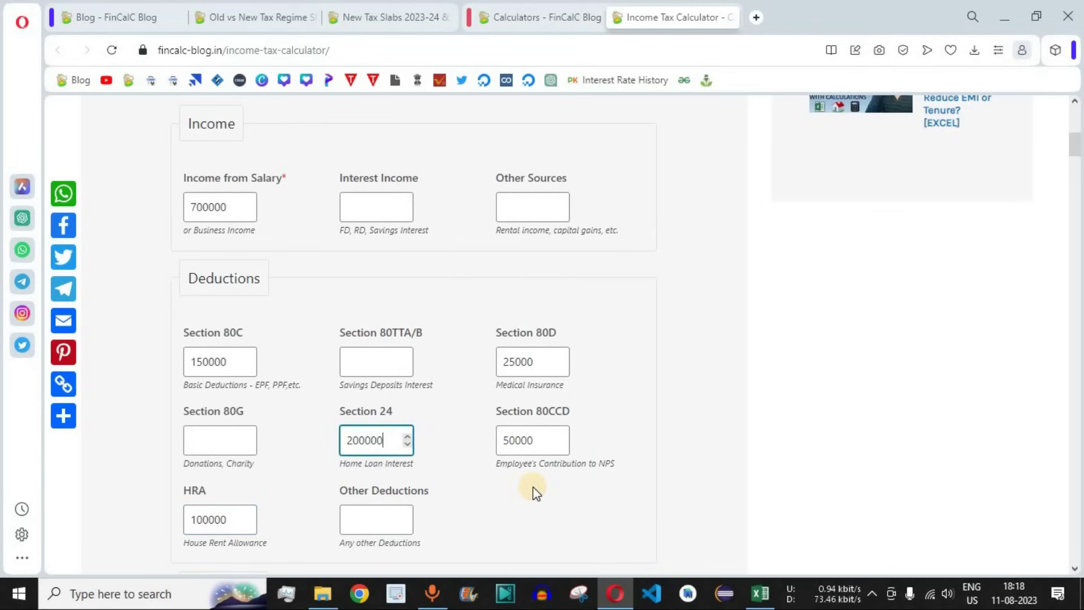
left_click(626, 501)
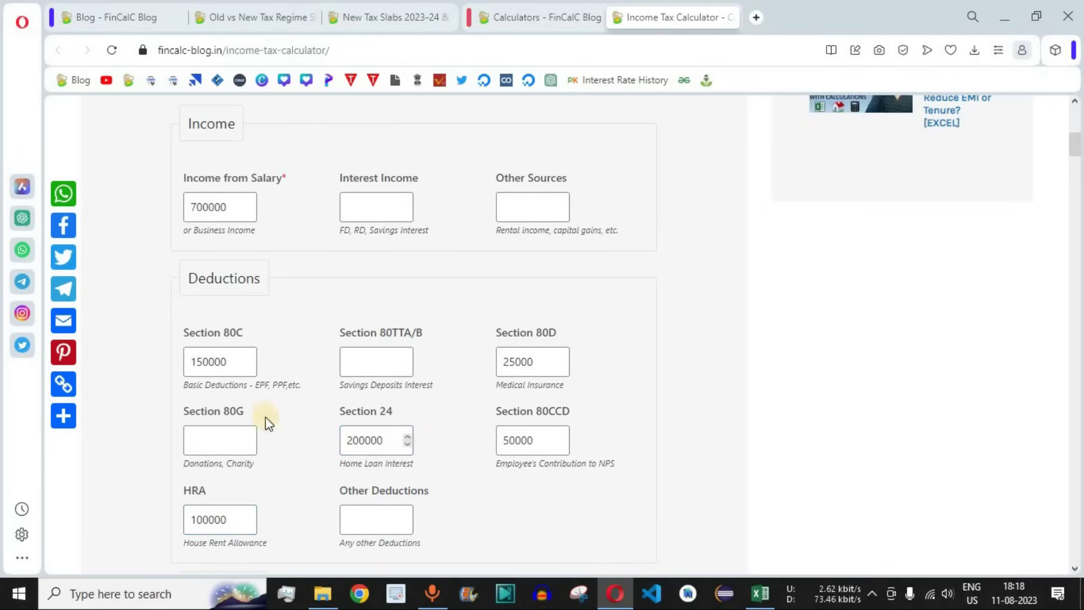
Check the calculator's income tax results and record 0 in cells B5 and C5 of the Income Tax Calculation Examples sheet in Excel
scroll(635, 360, "down", 5)
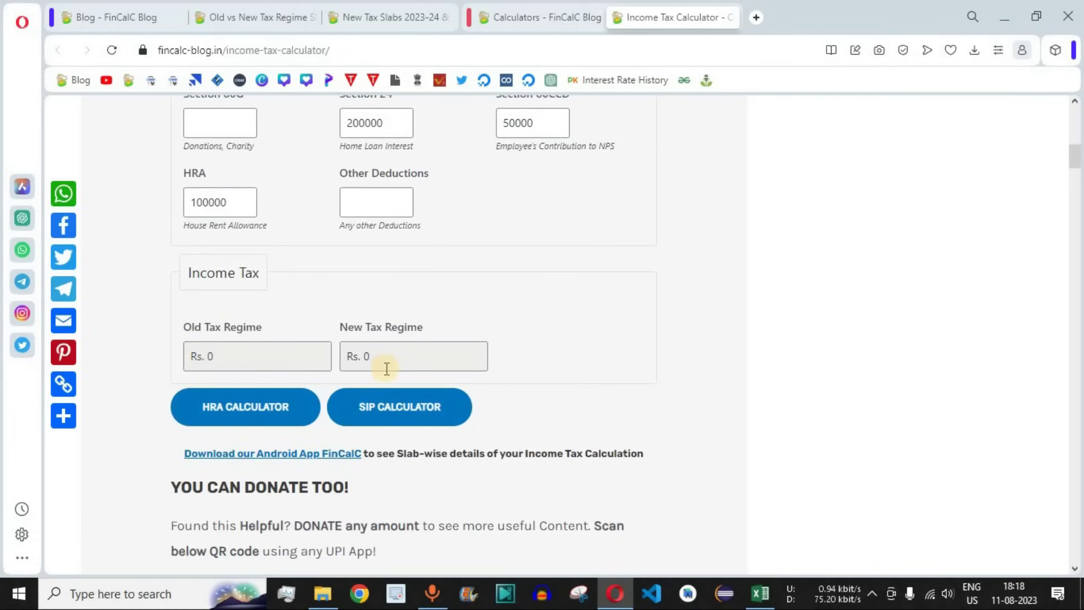
left_click(760, 593)
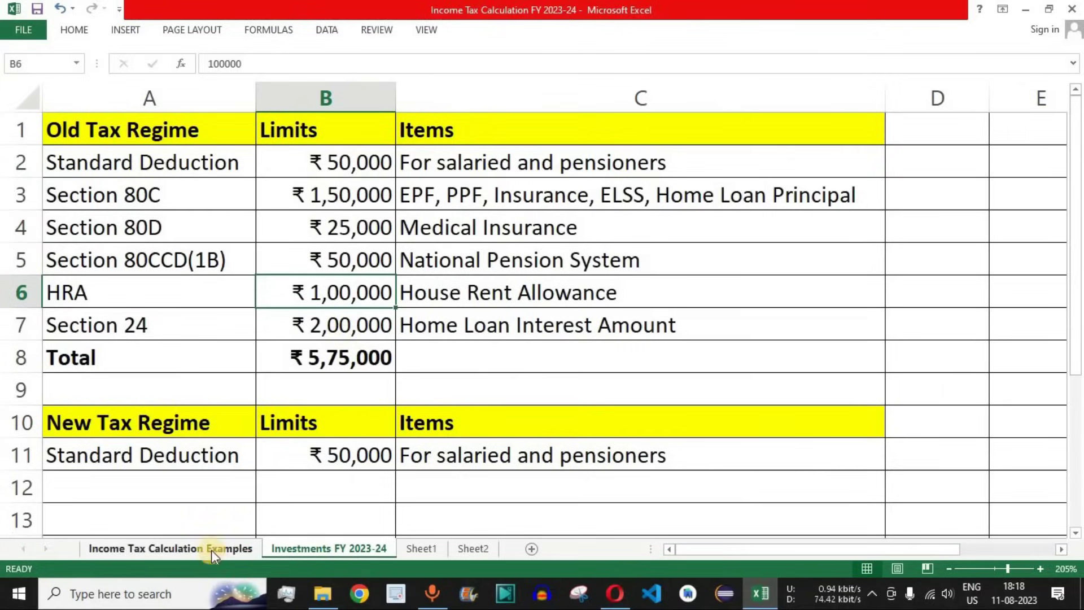
left_click(232, 548)
left_click(262, 218)
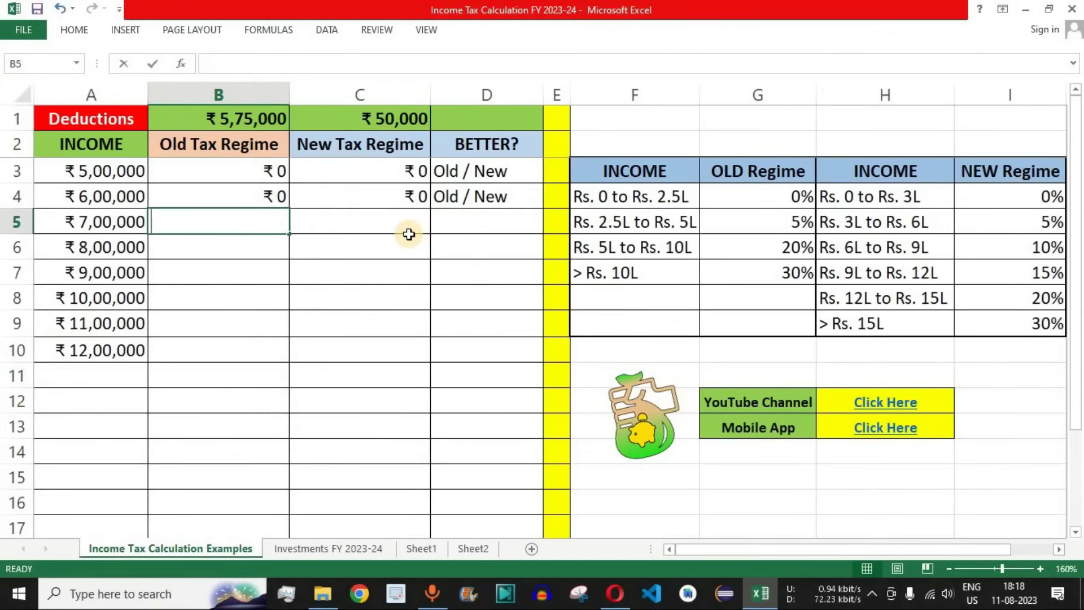
type("0")
key("Tab")
type("0")
key("Tab")
Copy the Old / New verdict from cell D4 into cell D5 for the third income
key("Up")
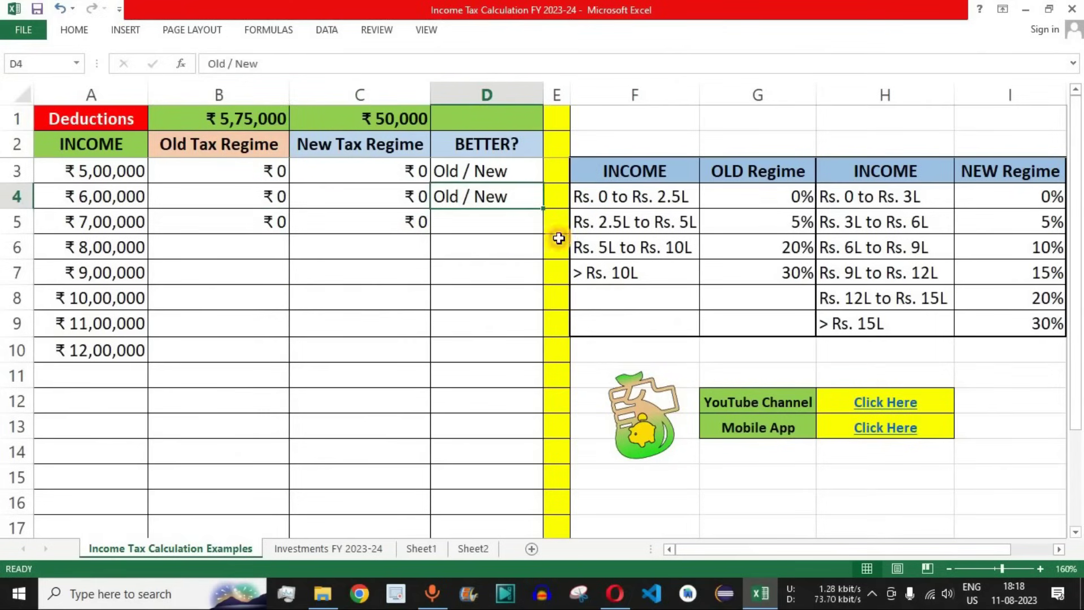
key("ctrl+c")
key("Down")
key("Return")
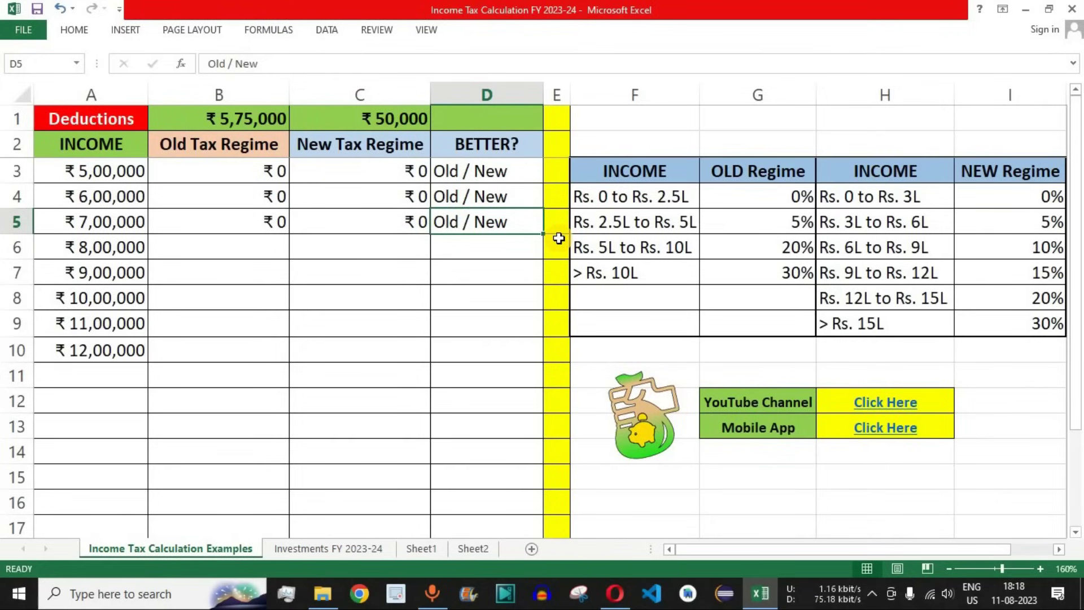
Return to the calculator in Opera and set Income from Salary to 800000
key("alt+Tab")
scroll(330, 239, "up", 2)
scroll(330, 238, "up", 5)
left_click_drag(191, 206, 197, 207)
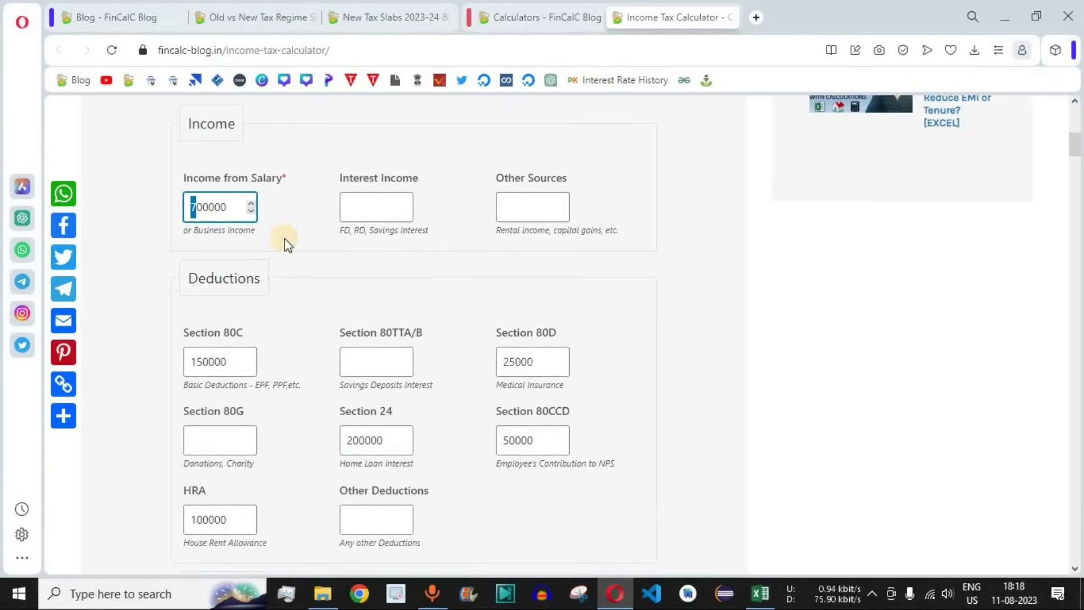
left_click(157, 273)
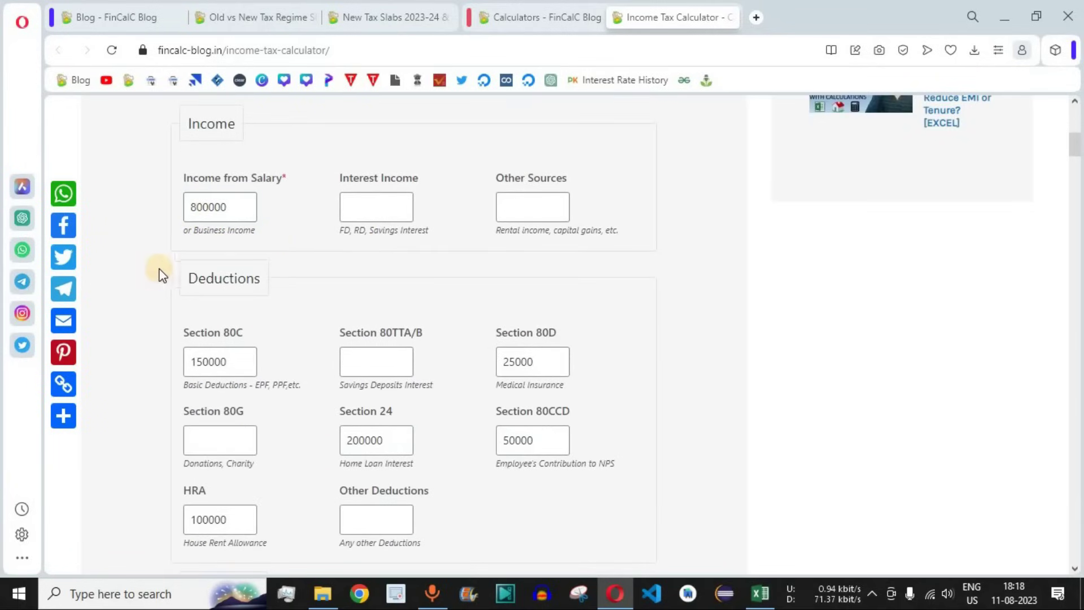
Examine the entered deductions and the Old and New Tax Regime results in the calculator's Income Tax section
scroll(150, 251, "down", 5)
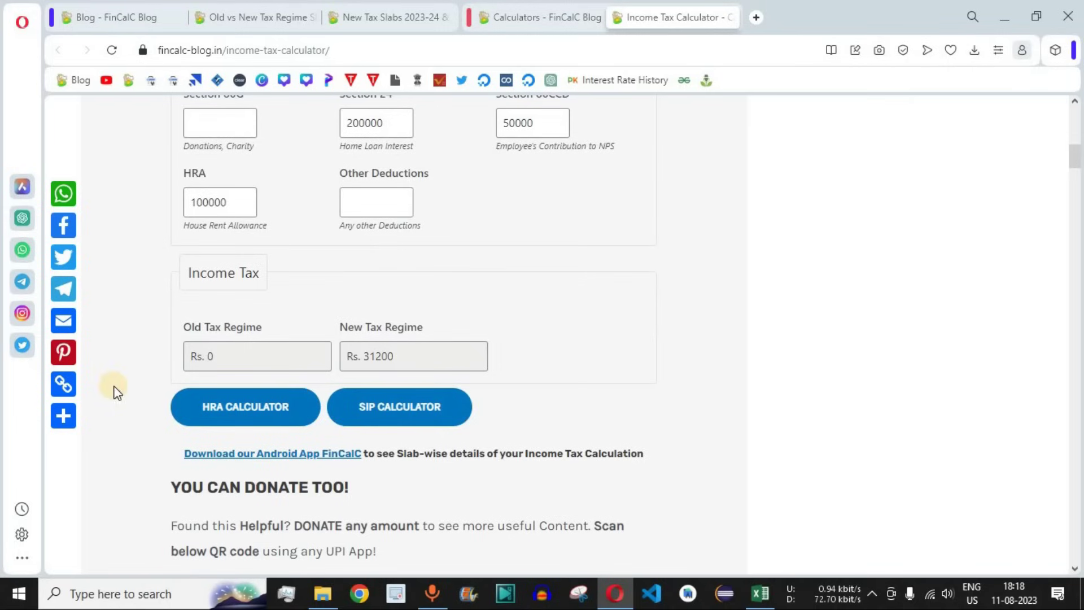
scroll(456, 270, "up", 3)
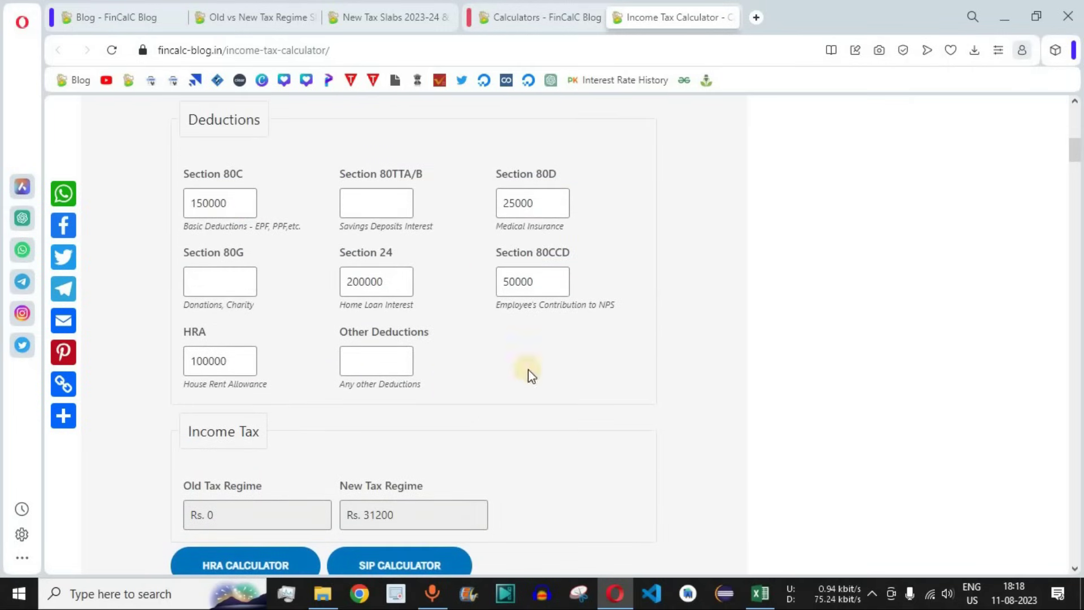
scroll(354, 367, "down", 3)
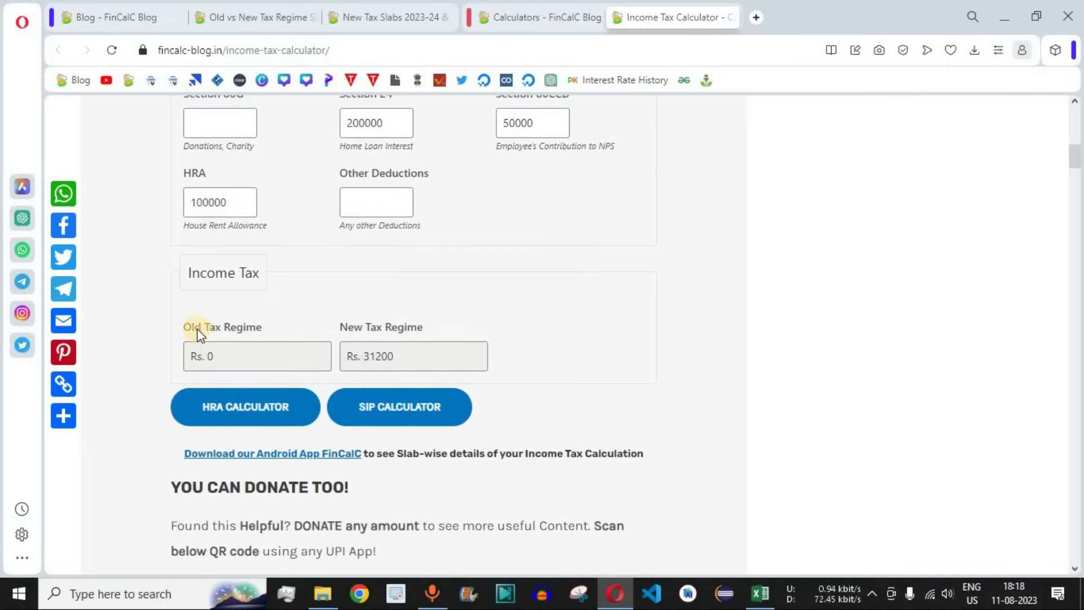
triple_click(208, 359)
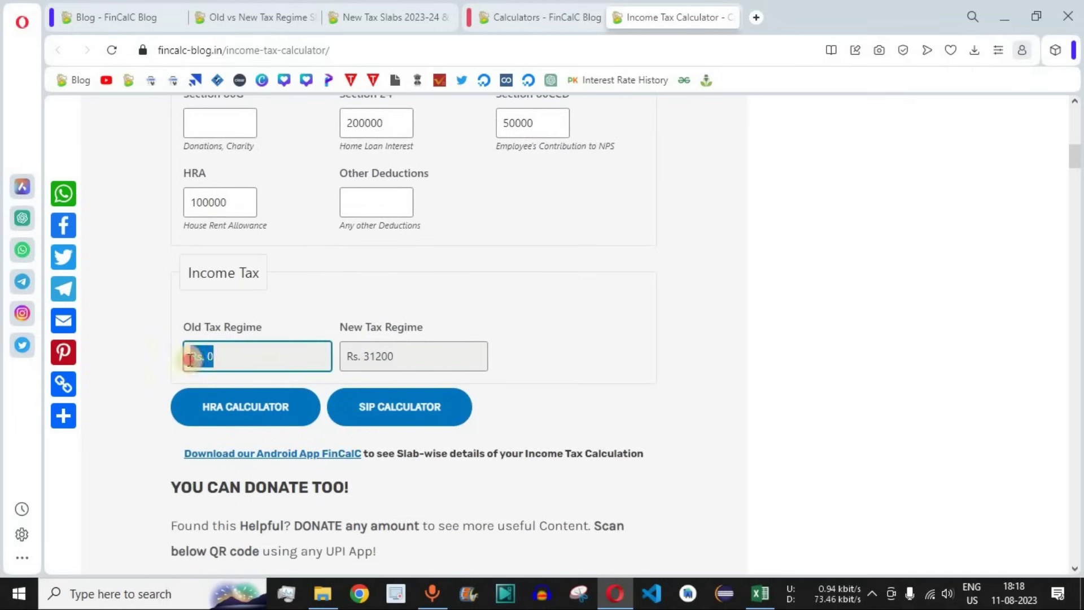
left_click(628, 316)
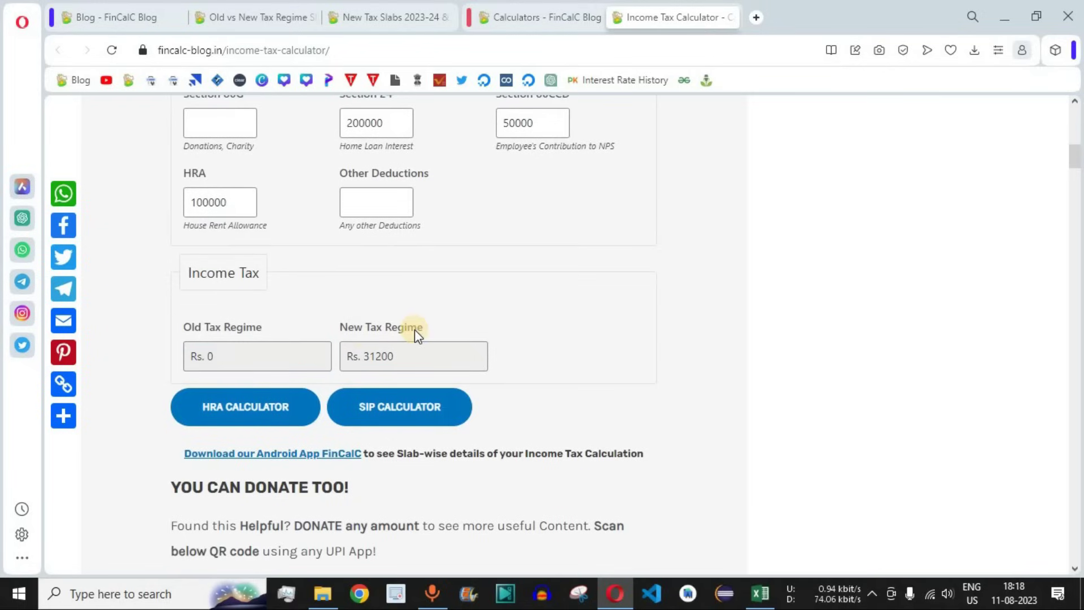
double_click(369, 357)
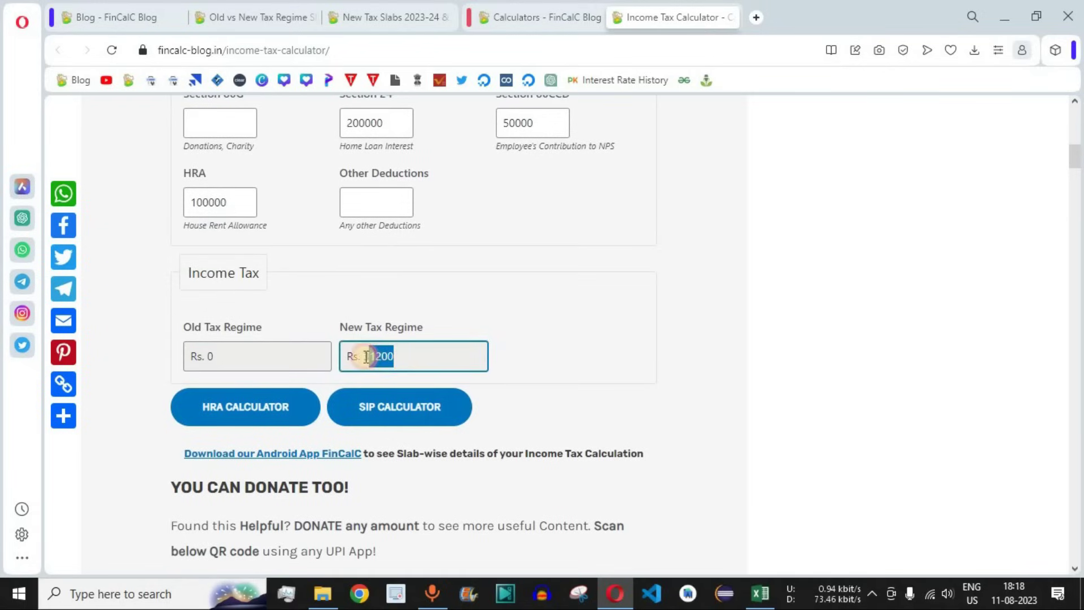
left_click(584, 330)
Switch to the Excel sheet and record 0 as the Old Tax Regime tax for the fourth income in cell B6
key("alt+Tab")
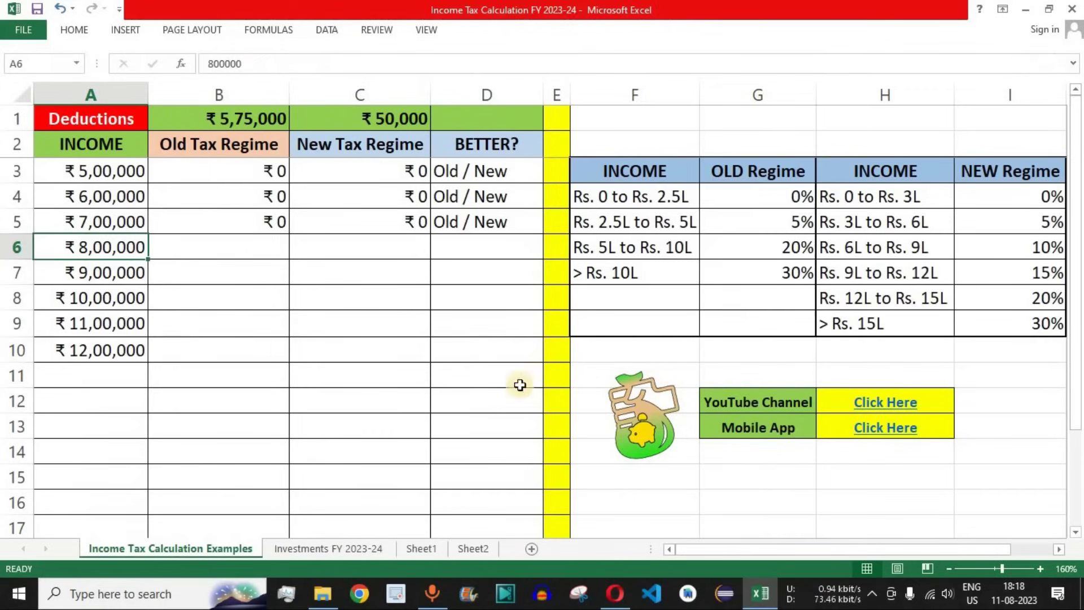
left_click(279, 259)
type("0")
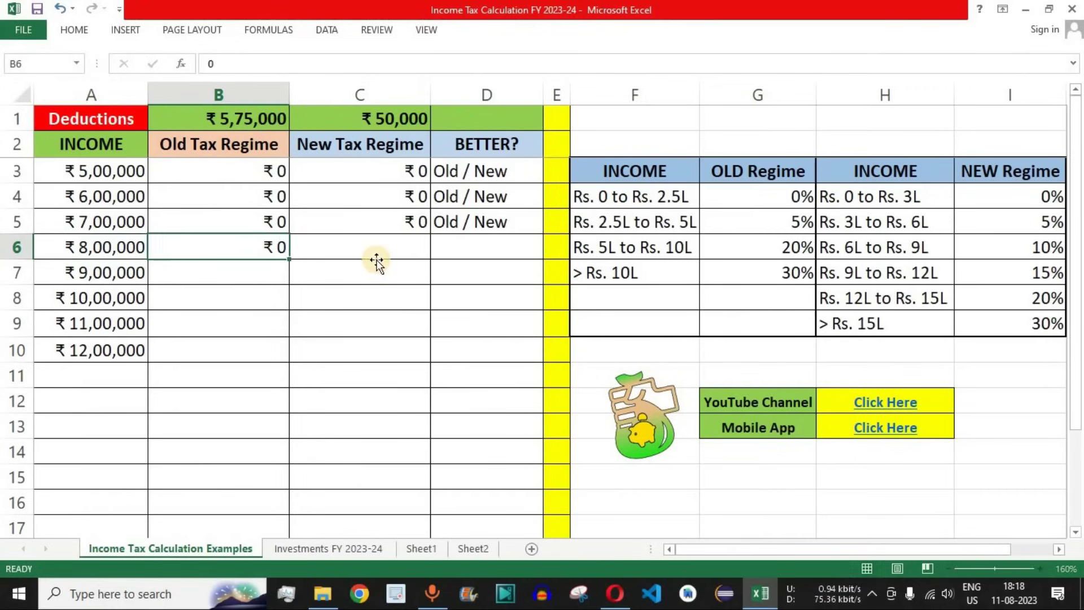
Record 31,200 as the New Tax Regime tax in cell C6 and enter Old as the better regime in D6
left_click(376, 260)
type("31,200")
key("Return")
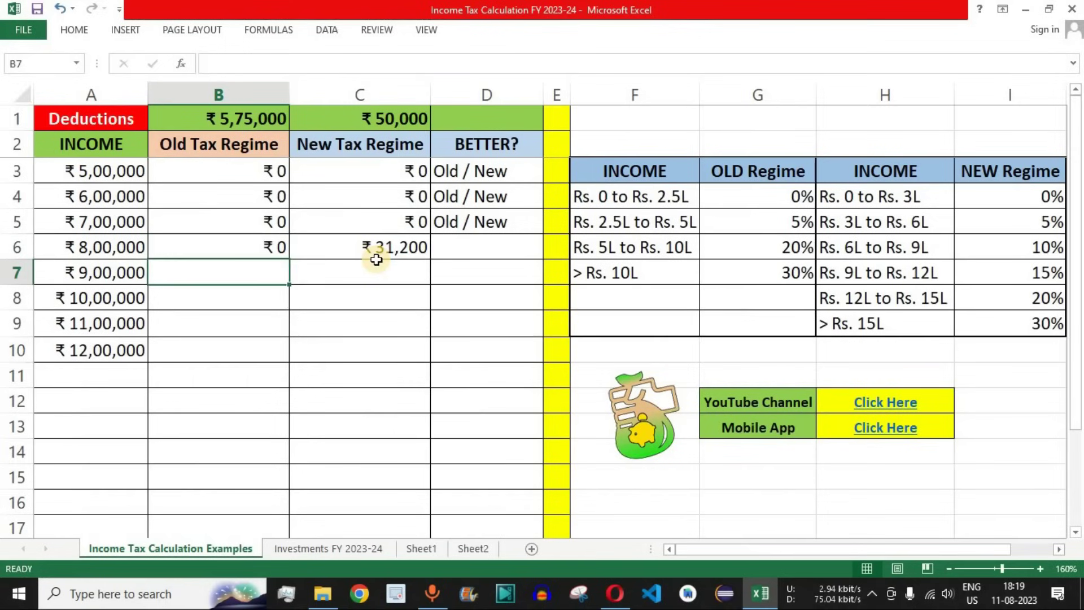
left_click(474, 240)
type("O")
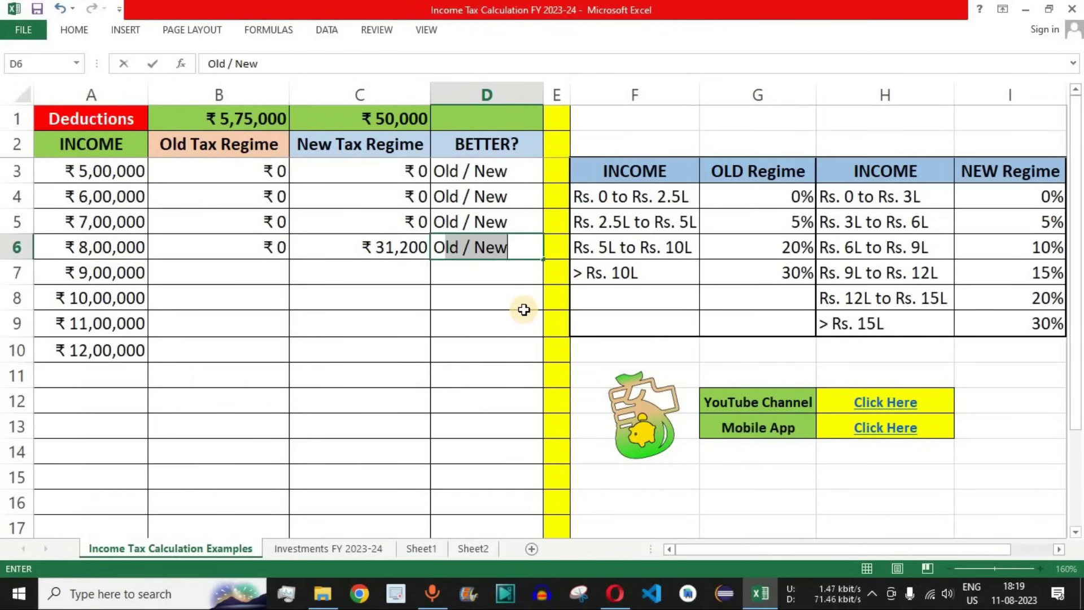
type("ld")
key("Delete")
left_click(281, 244)
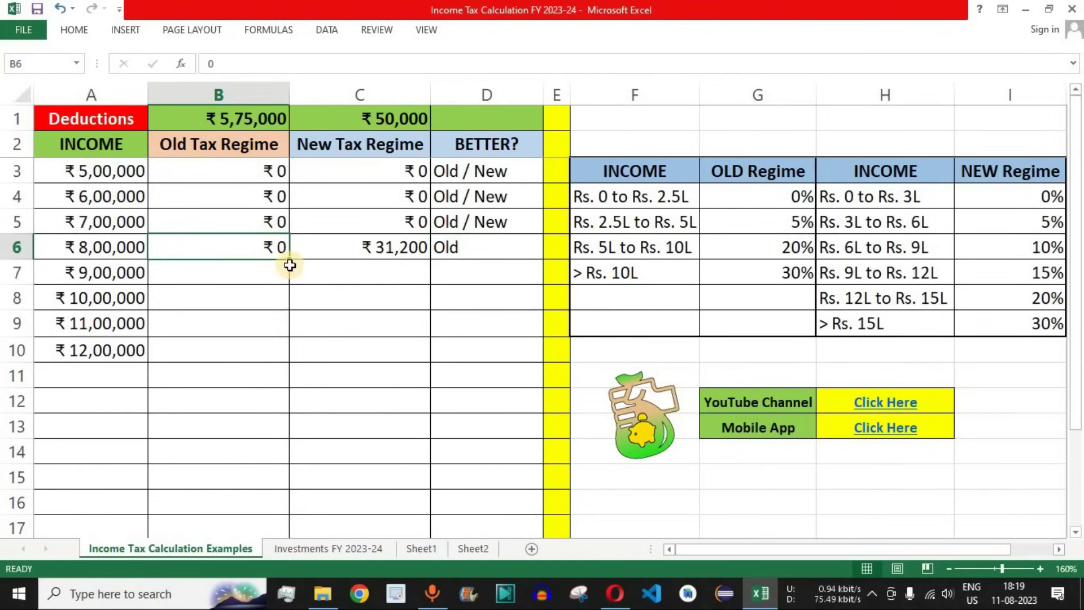
Review the Old Tax Regime deductions in B1 against the incomes in column A and the taxes recorded in column B
left_click(232, 116)
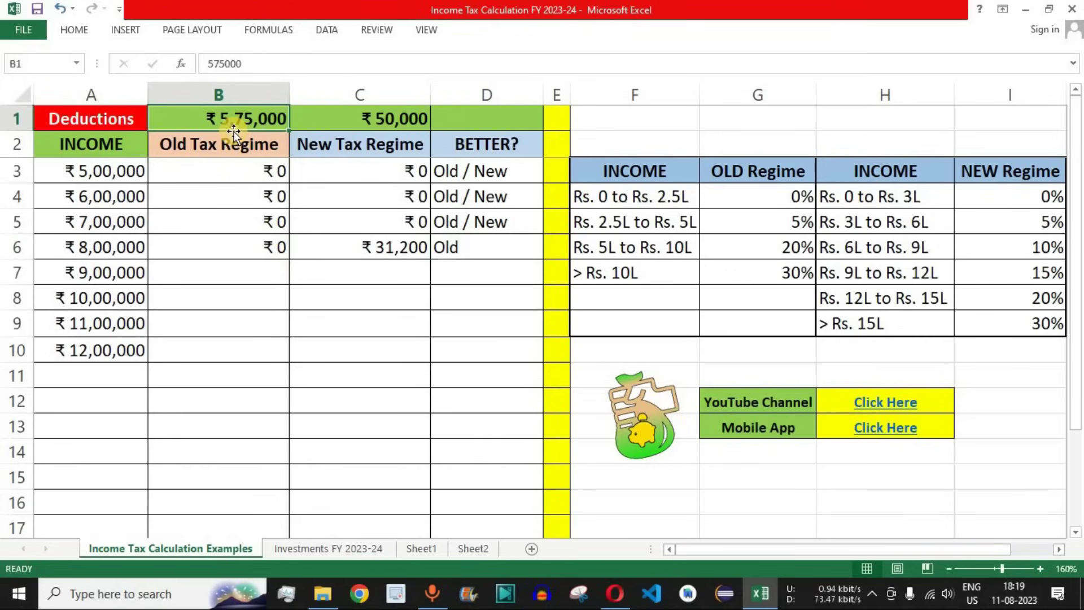
left_click(124, 256)
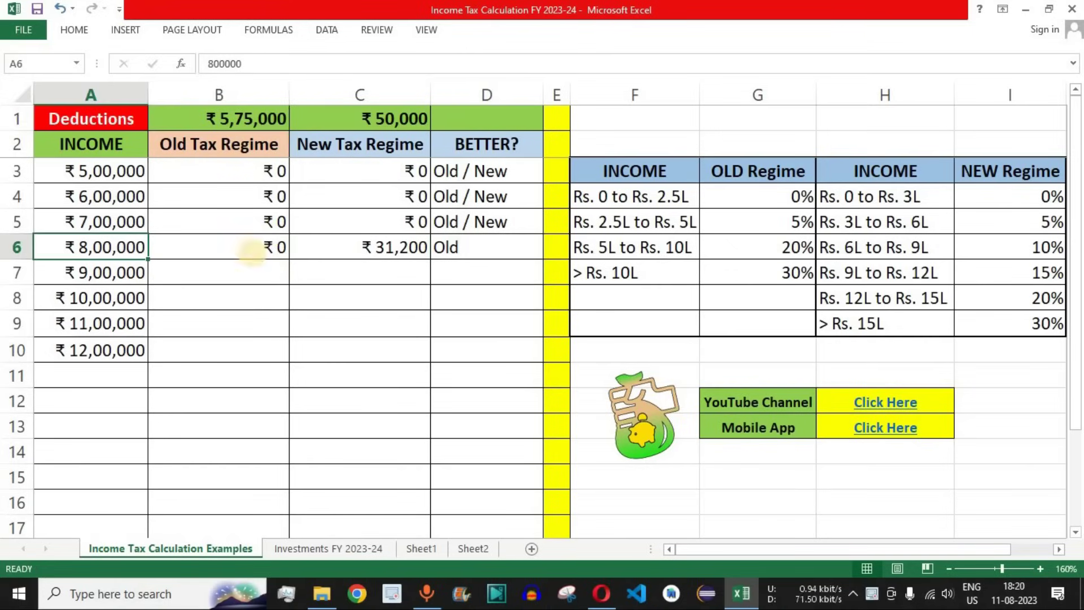
left_click(243, 117)
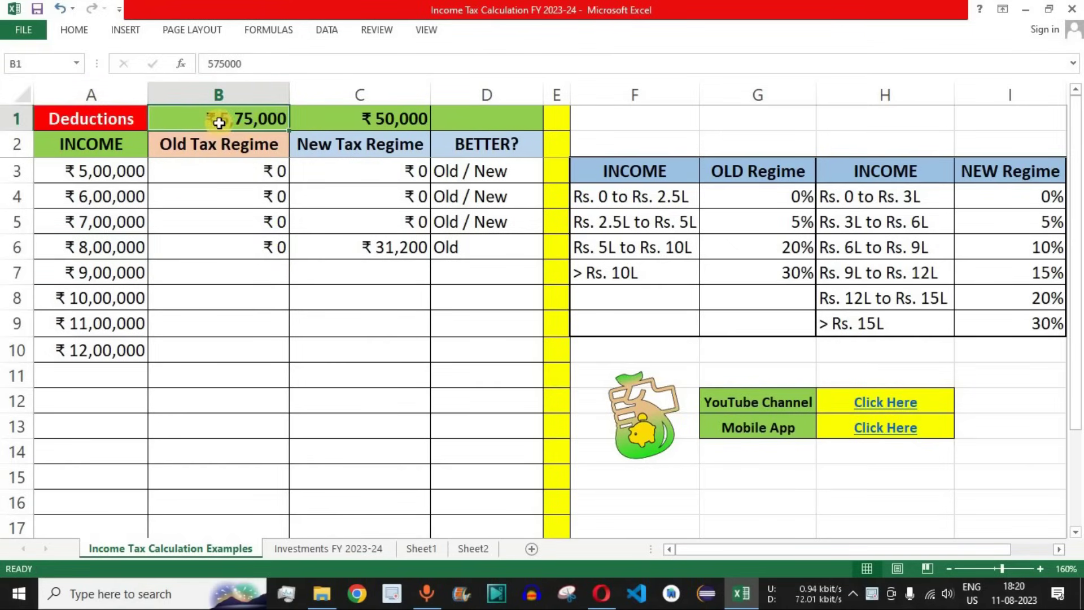
left_click(274, 249)
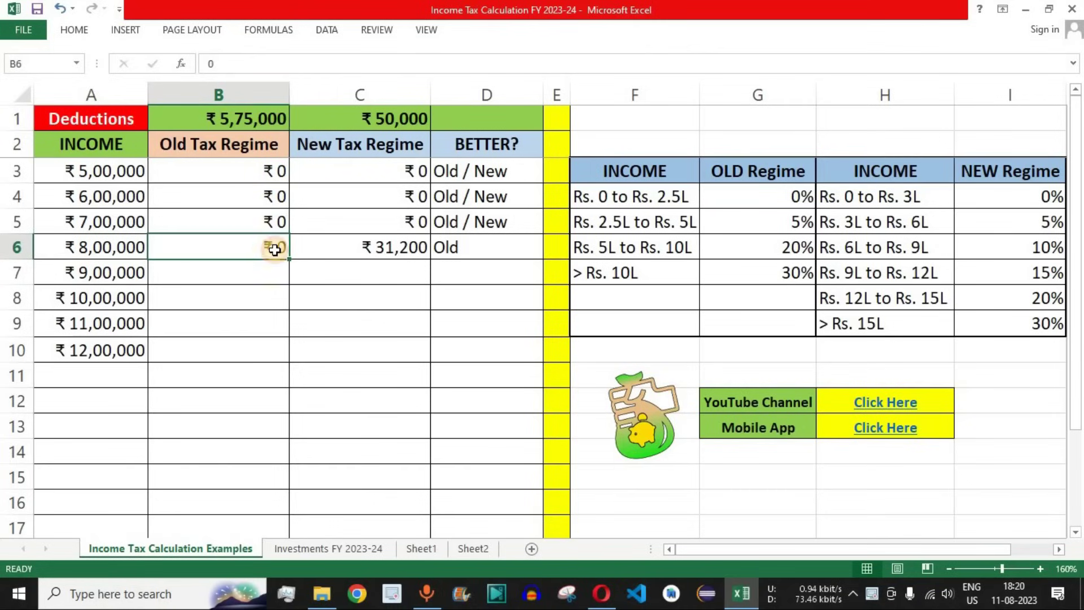
left_click(115, 249)
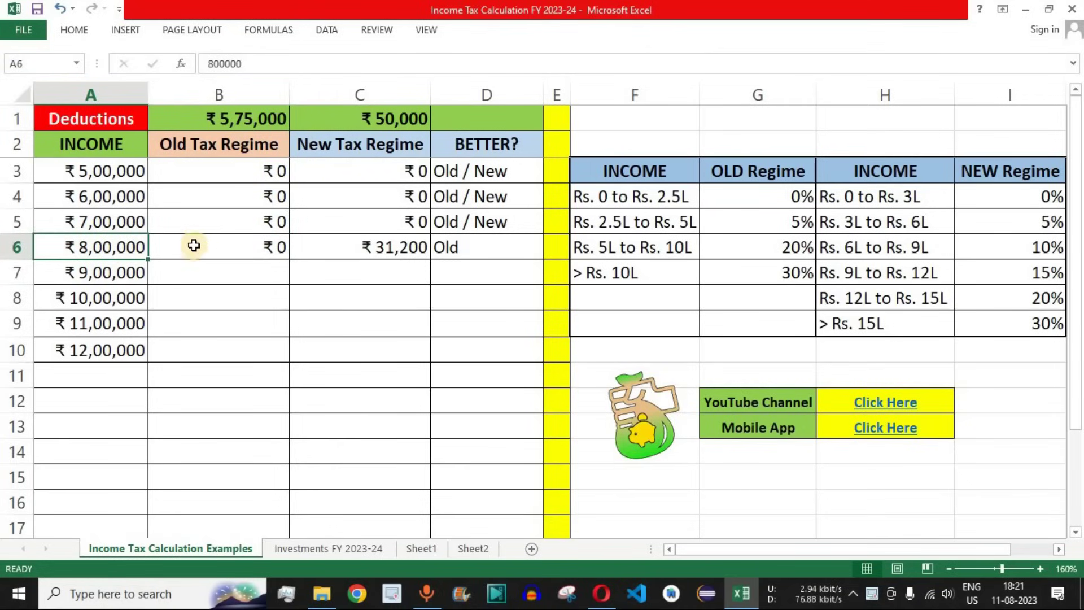
left_click(17, 247)
left_click(117, 171)
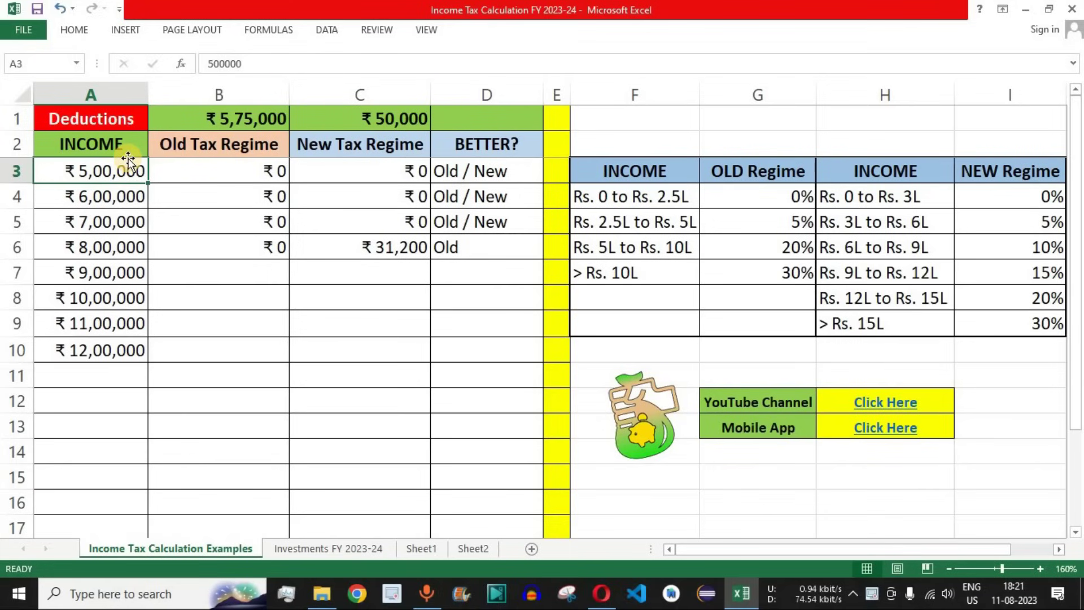
left_click_drag(229, 142, 173, 347)
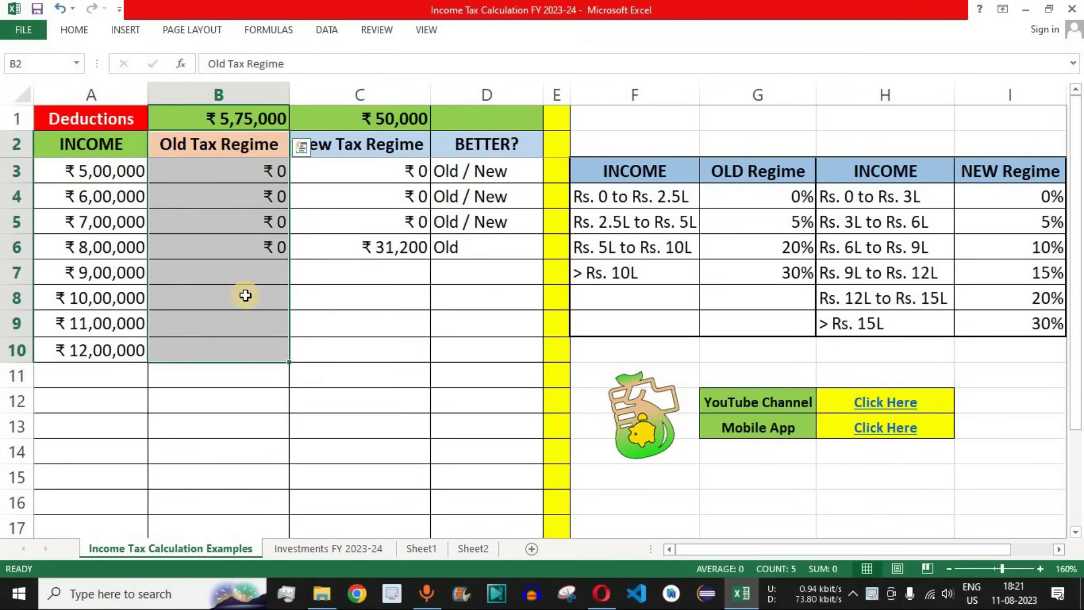
left_click(107, 247)
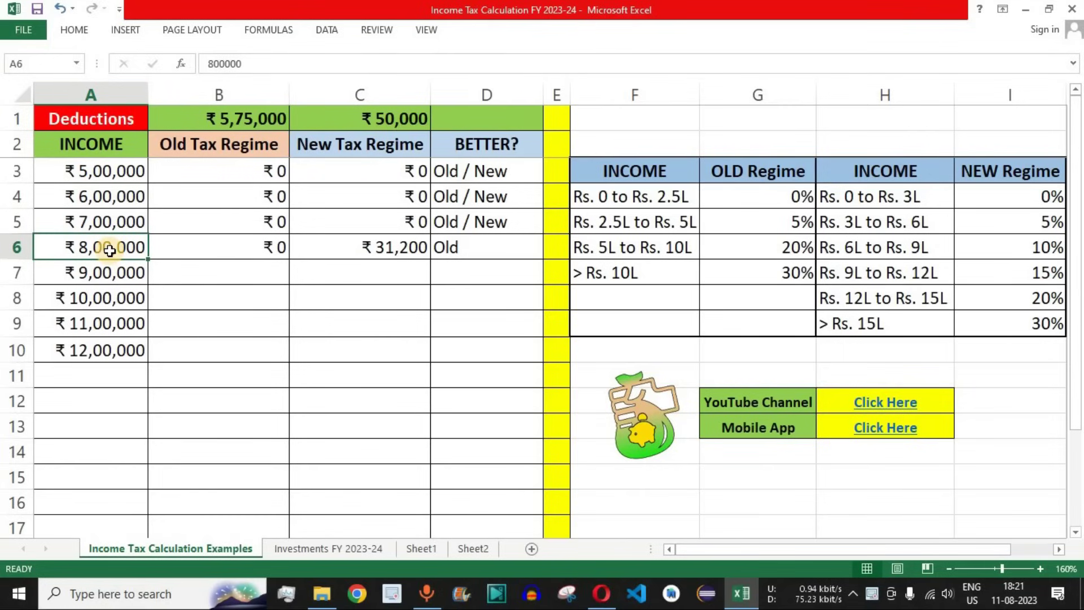
Switch to the calculator in Opera, set Income from Salary to 900000 and check the tax under both regimes
left_click(114, 274)
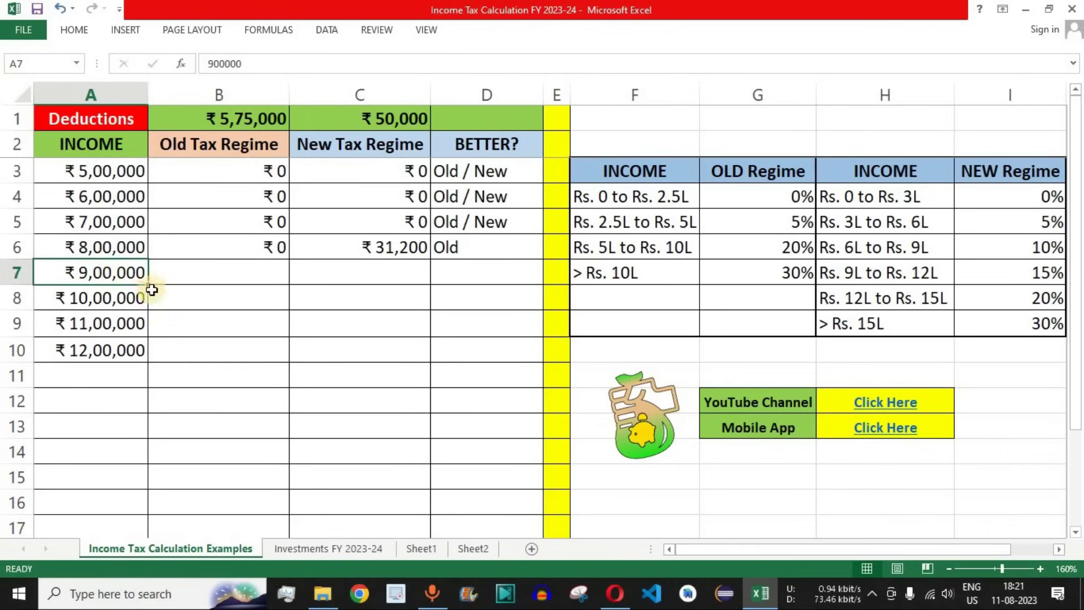
left_click(615, 593)
scroll(323, 215, "up", 5)
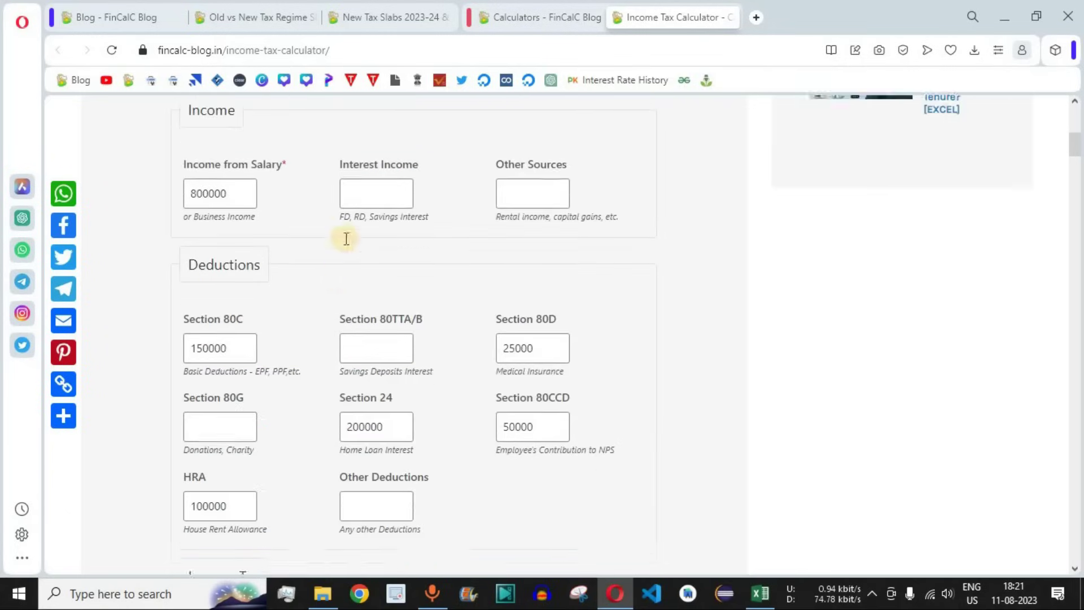
left_click_drag(200, 205, 191, 206)
type("9")
scroll(370, 252, "down", 5)
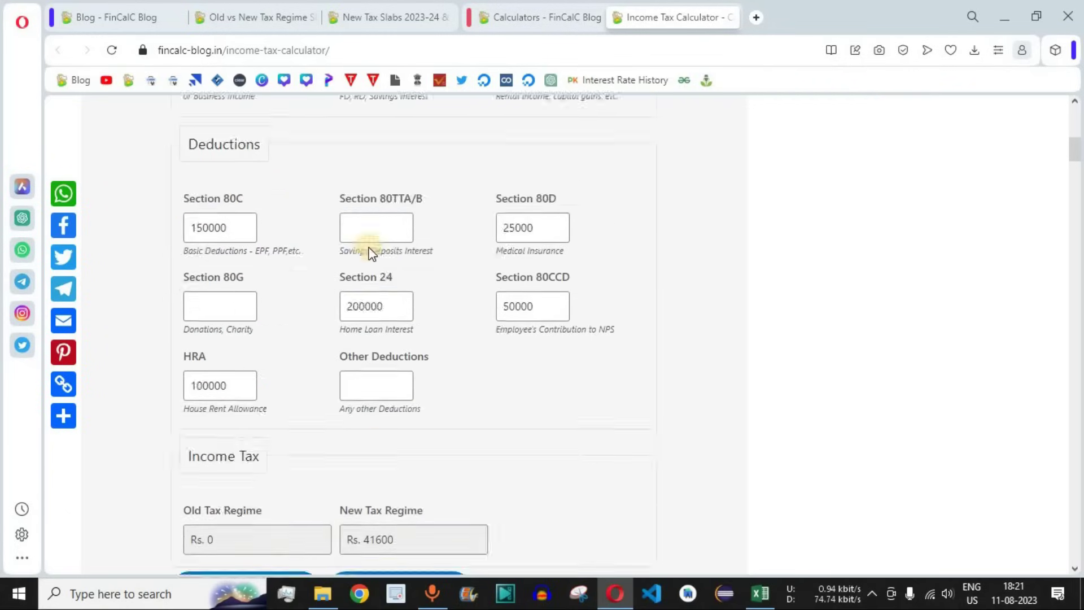
left_click_drag(204, 326, 189, 355)
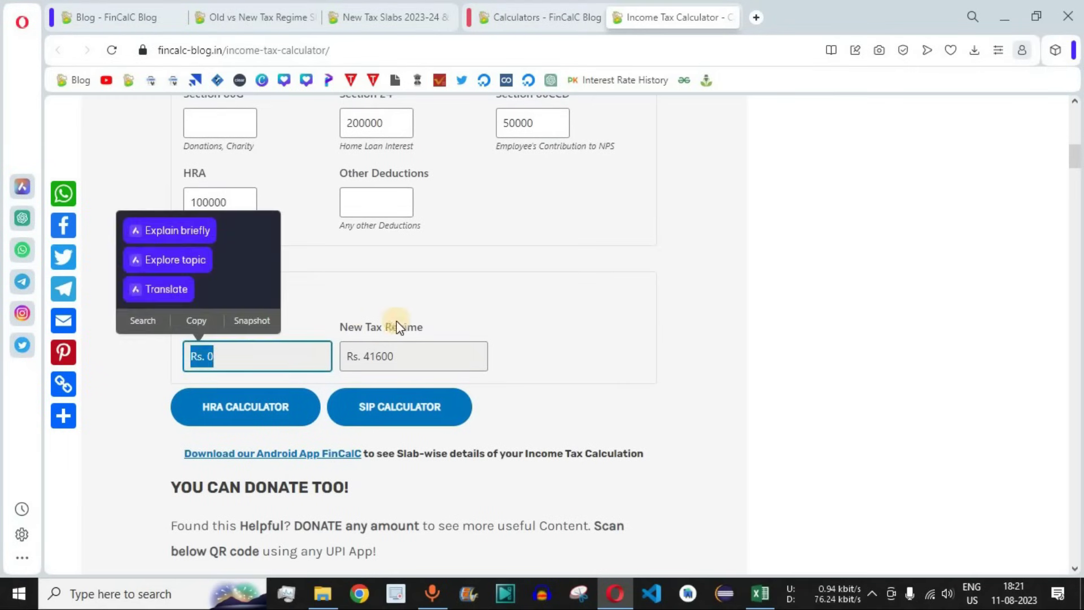
left_click_drag(346, 326, 361, 355)
left_click(670, 346)
Switch to the Excel sheet and record 0 in B7 and 41,600 in C7 as the fifth income's taxes
key("alt+Tab")
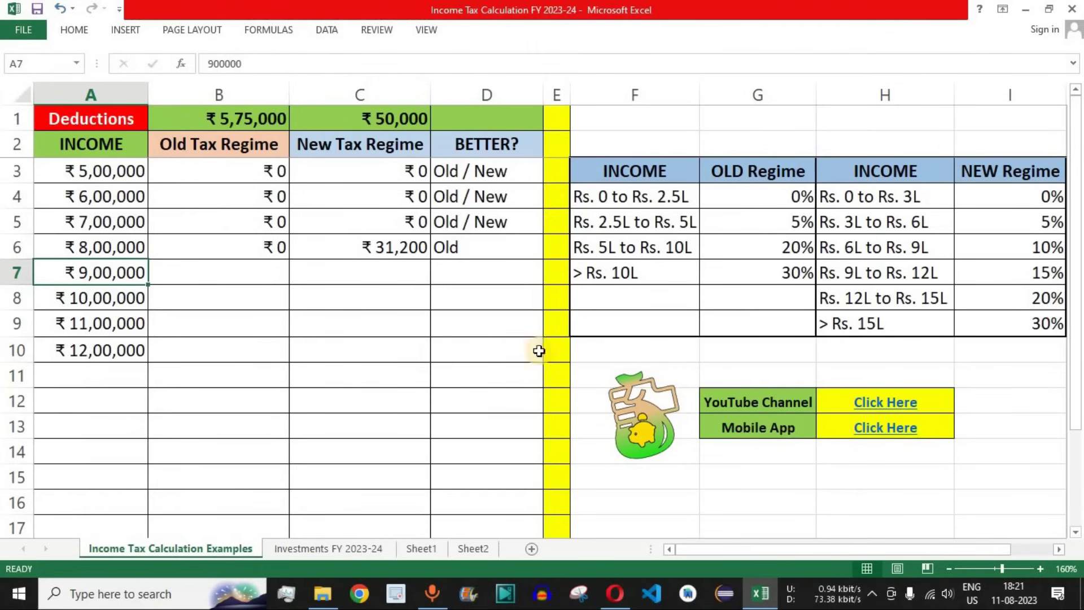
type("0")
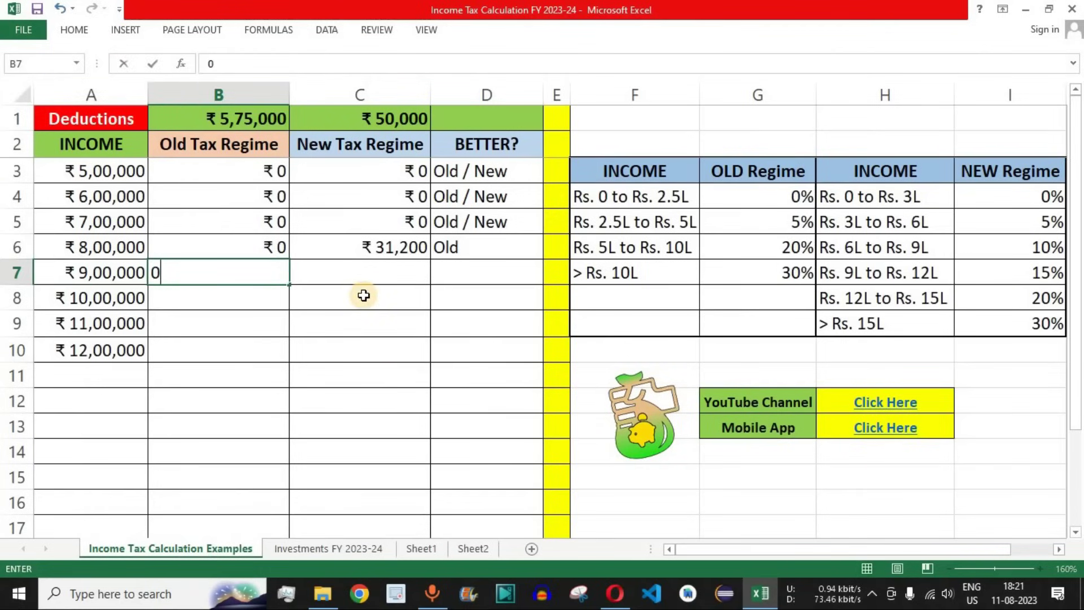
key("Tab")
type("41")
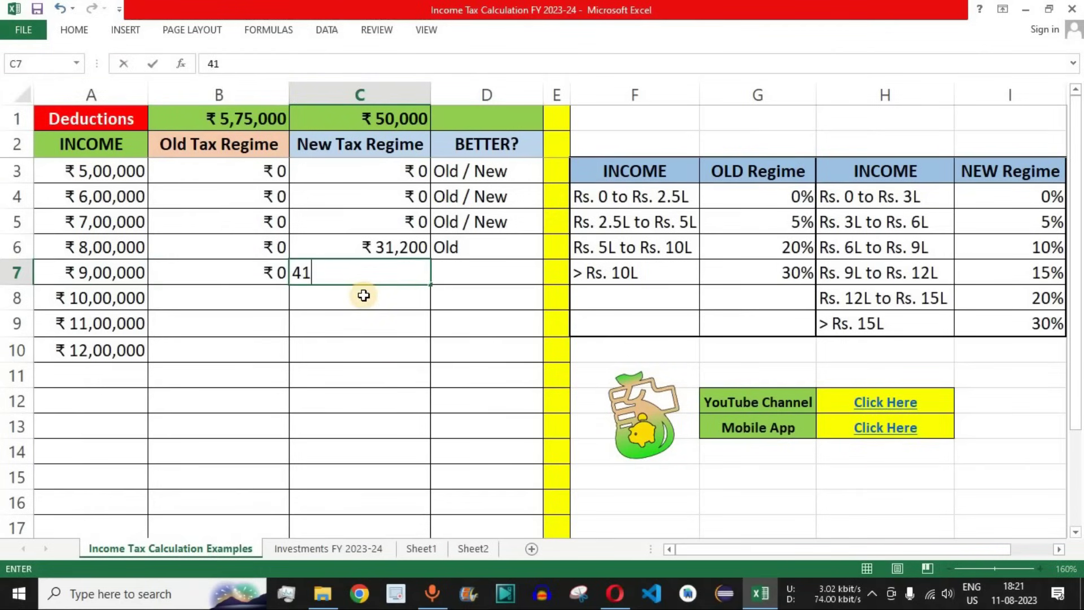
key("Return")
Copy the Old verdict from cell D6 into cell D7 for the fifth income
key("Up")
key("Up")
key("Right")
key("ctrl+c")
key("Down")
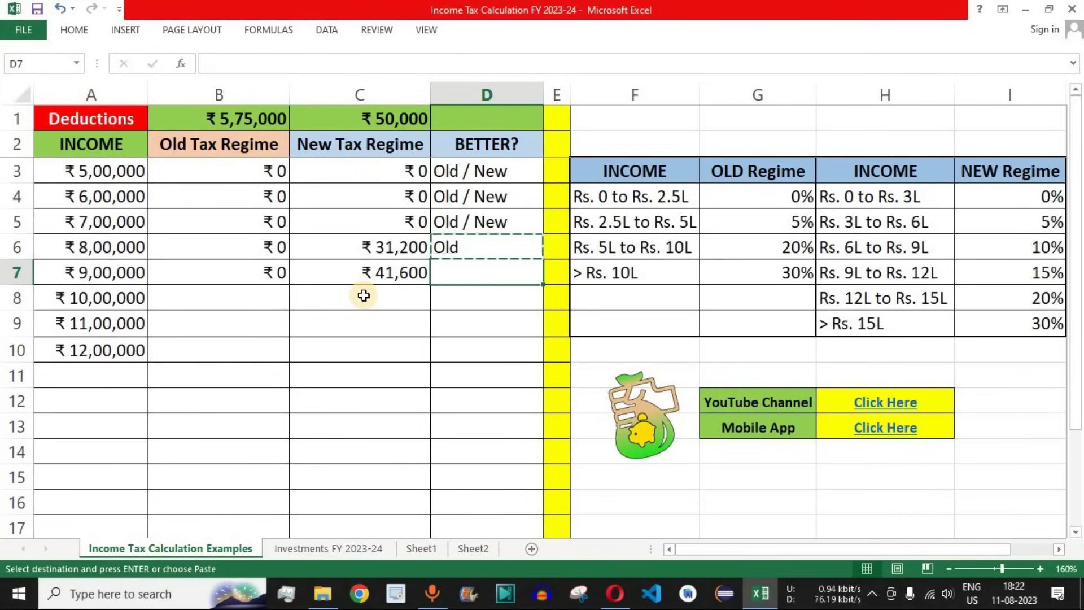
key("Return")
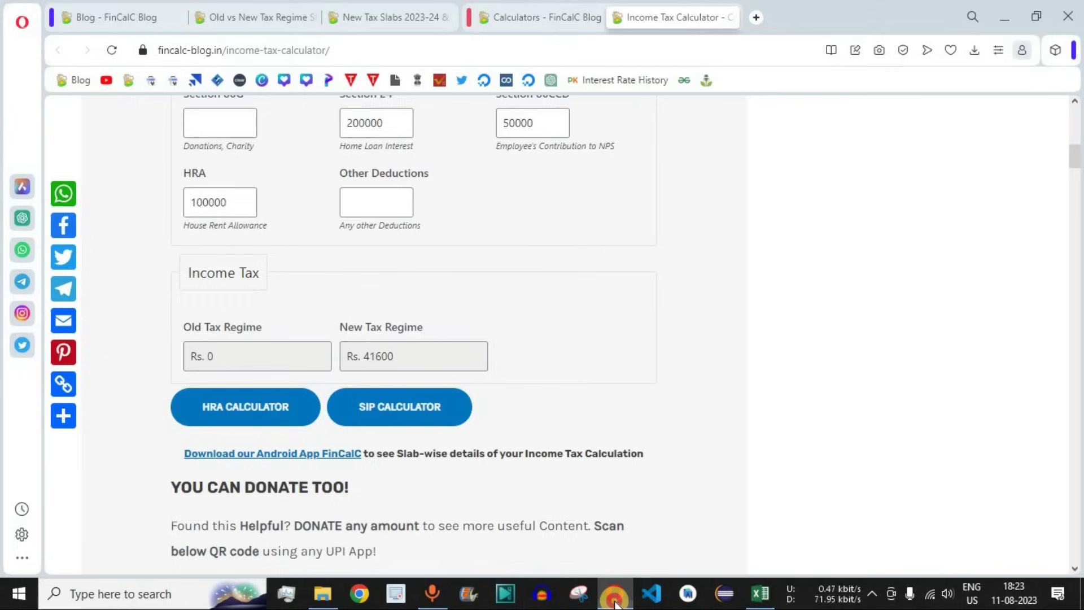
Return to the calculator in Opera, set Income from Salary to 1000000 and check the deductions and both regimes' tax
left_click(615, 592)
scroll(317, 282, "up", 5)
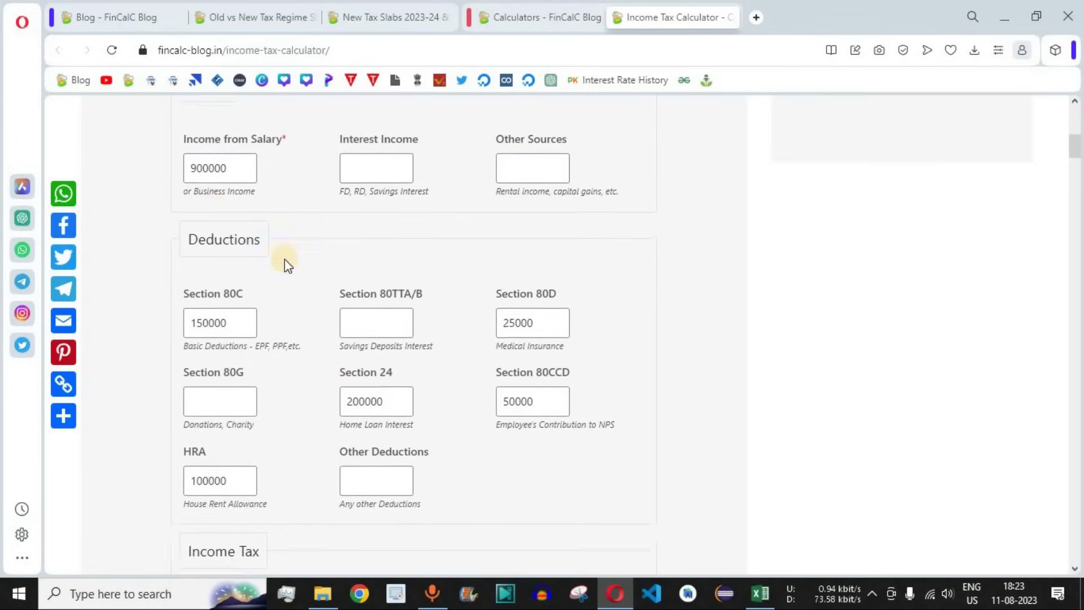
left_click(191, 207)
key("BackSpace")
type("10")
scroll(294, 229, "down", 5)
left_click_drag(191, 328, 247, 329)
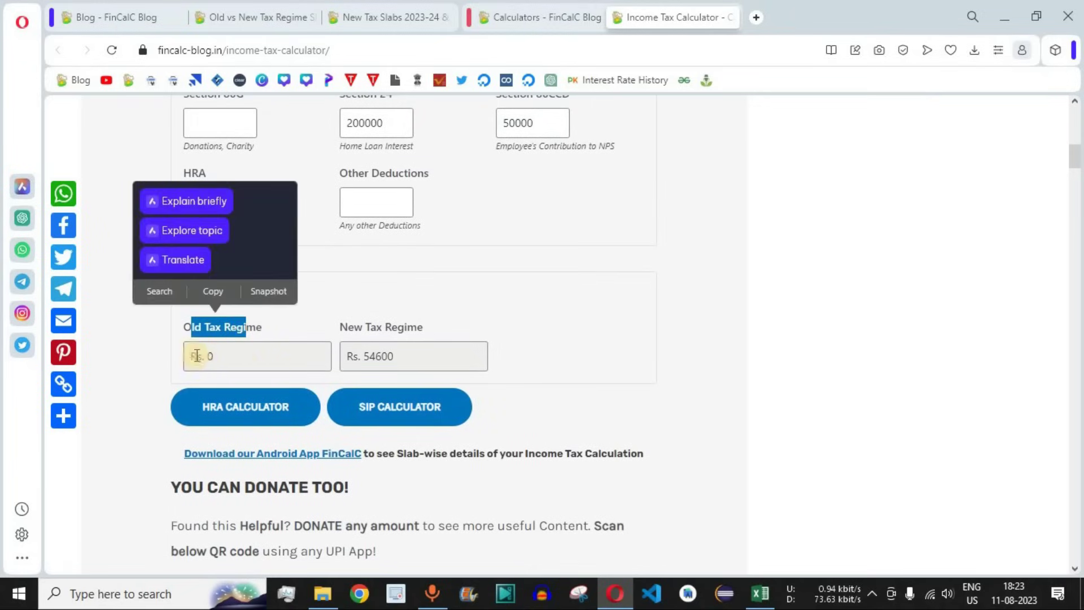
scroll(399, 338, "up", 3)
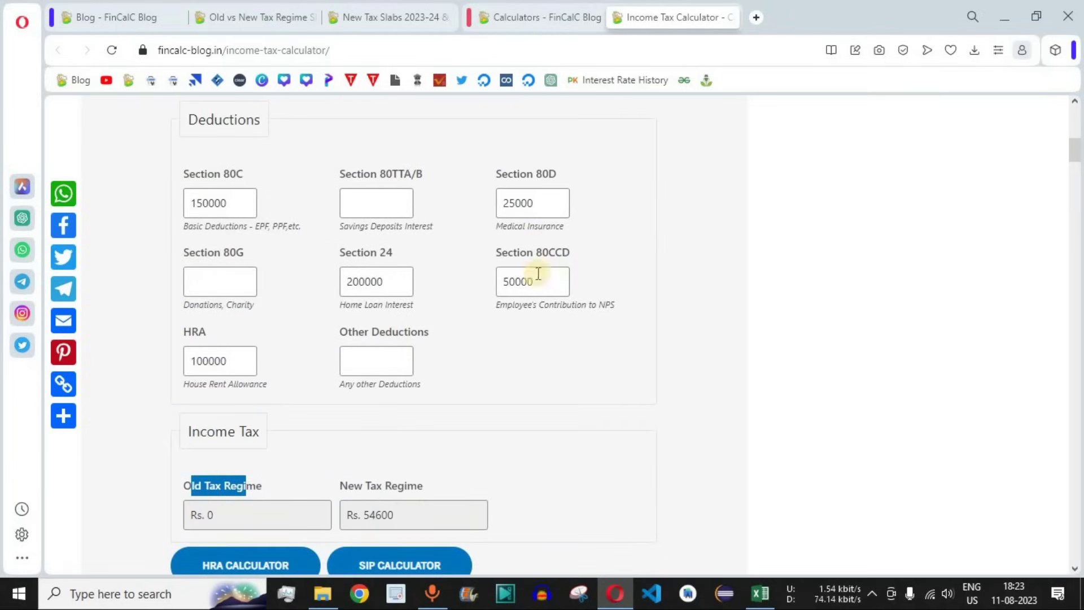
left_click(686, 413)
scroll(686, 412, "down", 2)
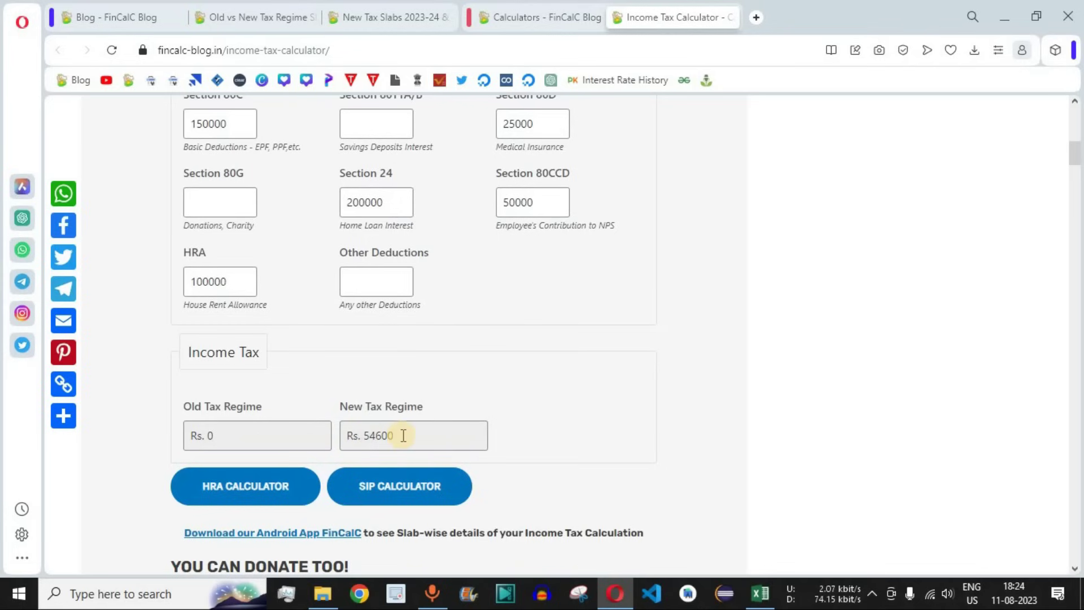
Switch to the Excel sheet and record 54,600 in C8 and 0 in B8 as the sixth income's taxes
left_click(760, 592)
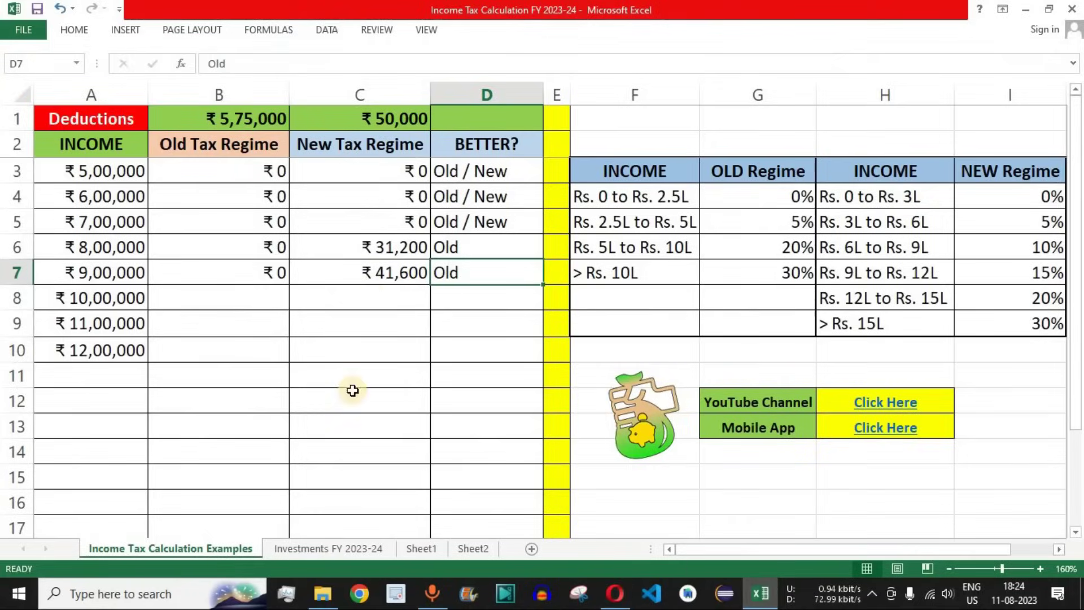
left_click(387, 296)
type("5")
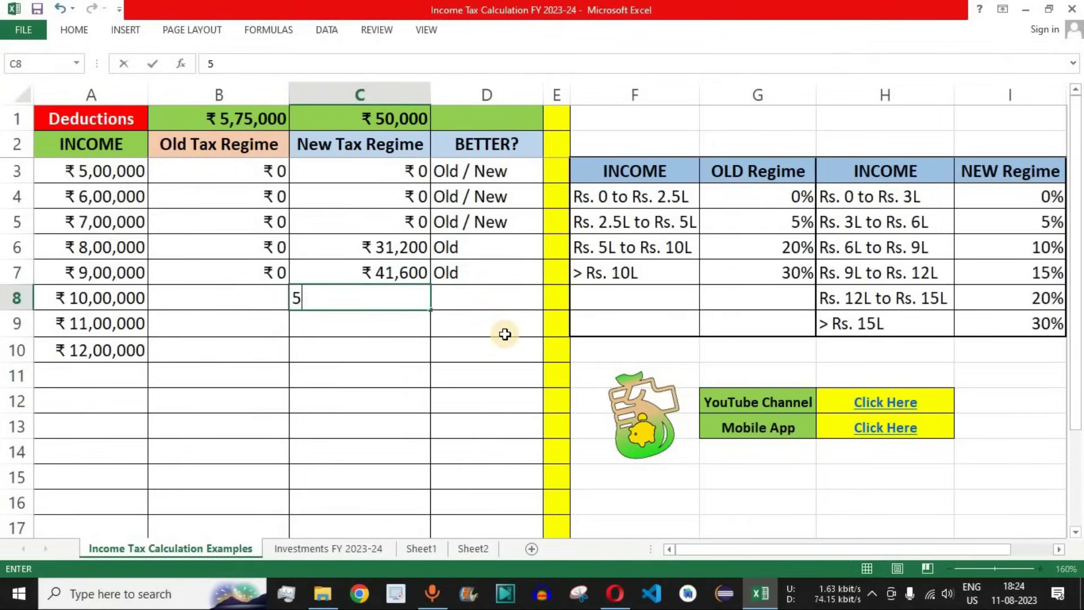
type("4,600")
key("Return")
key("Up")
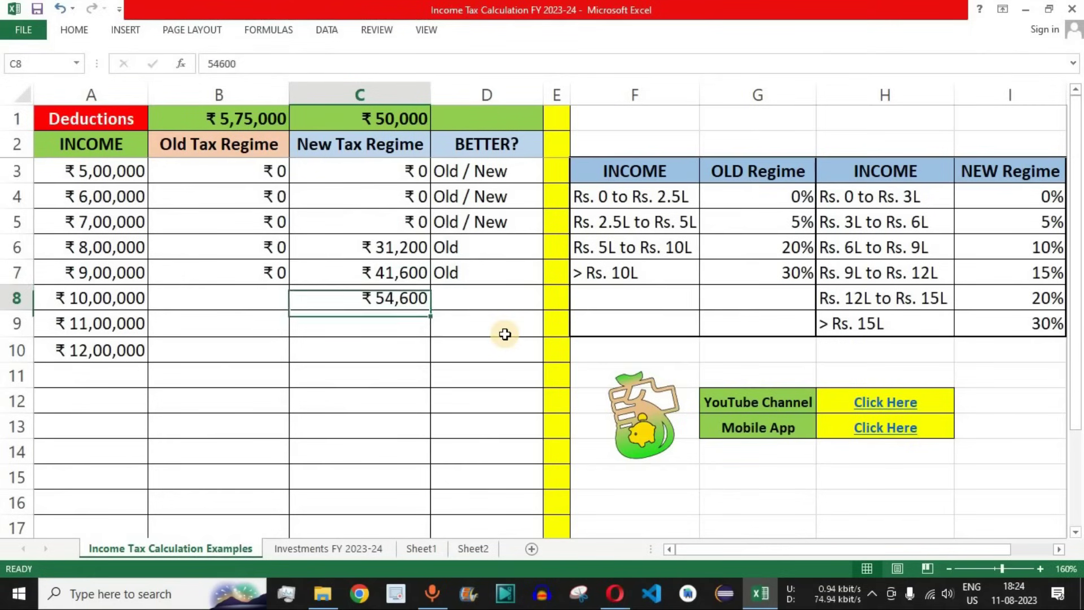
key("Left")
type("0")
key("Return")
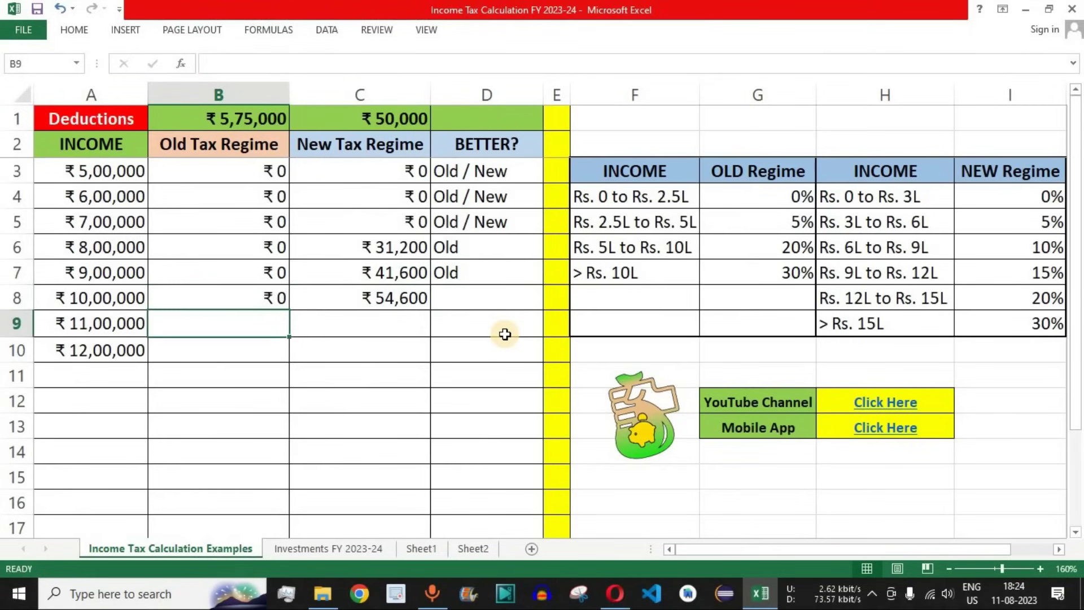
Copy the Old verdict from cell D7 into cell D8 for the sixth income
left_click(504, 275)
key("ctrl+c")
left_click(507, 287)
key("Return")
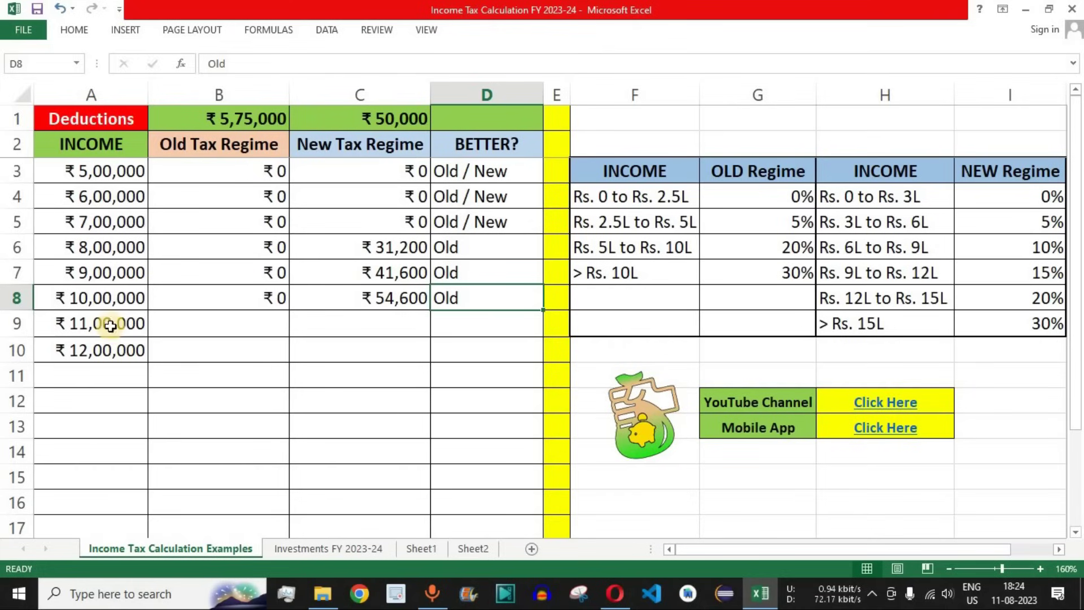
Fill row 9 with 18,200, 70,200 and Old, and row 10 with 39,000, 85,800 and Old, in columns B to D
left_click_drag(109, 322, 109, 346)
left_click_drag(245, 322, 454, 349)
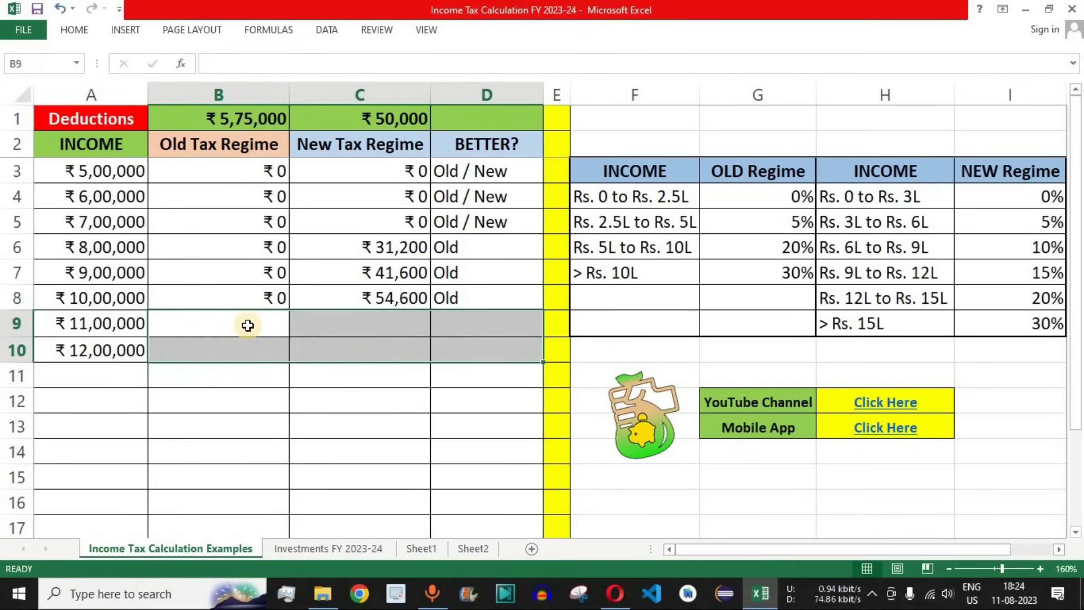
key("ctrl+v")
left_click(429, 368)
Review the completed comparison table, and switch to Opera to examine the Income Tax Calculator's results, deductions and settings
left_click_drag(102, 324, 481, 346)
left_click_drag(244, 117, 281, 296)
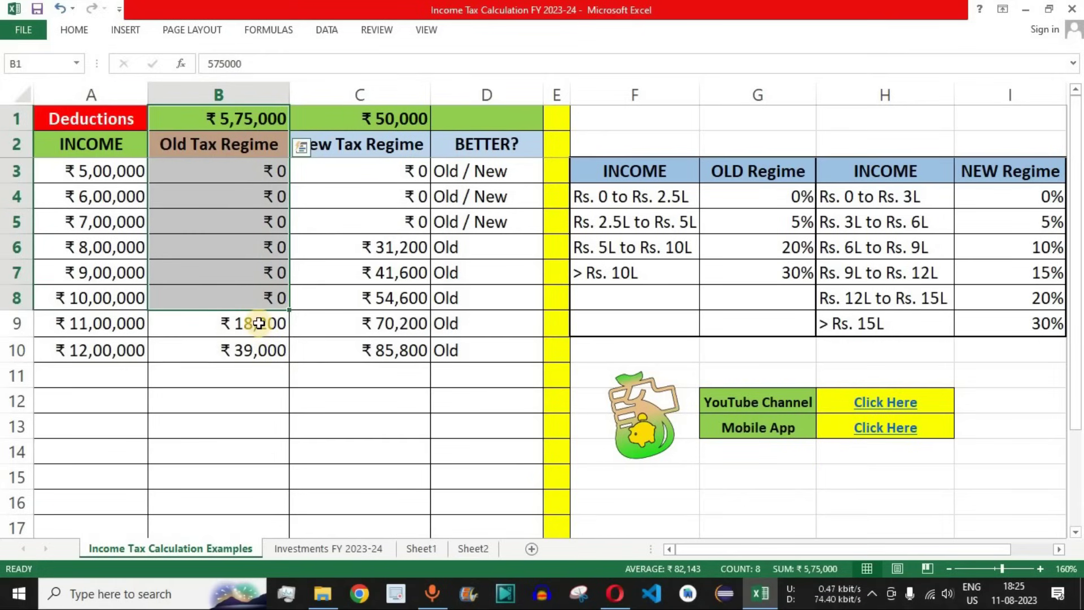
left_click_drag(258, 323, 260, 350)
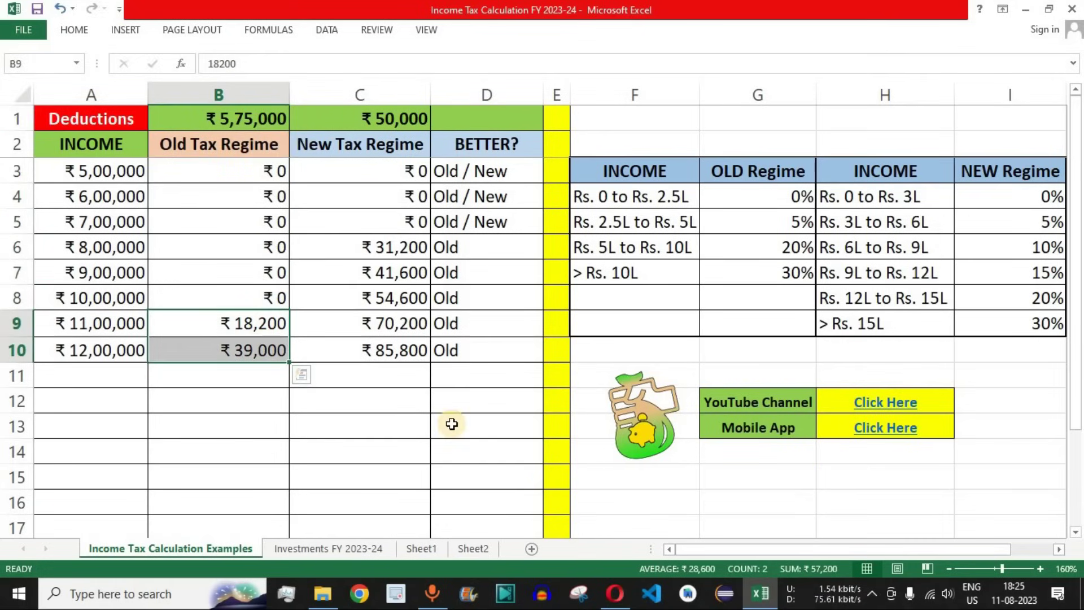
left_click_drag(465, 347, 107, 142)
left_click(615, 593)
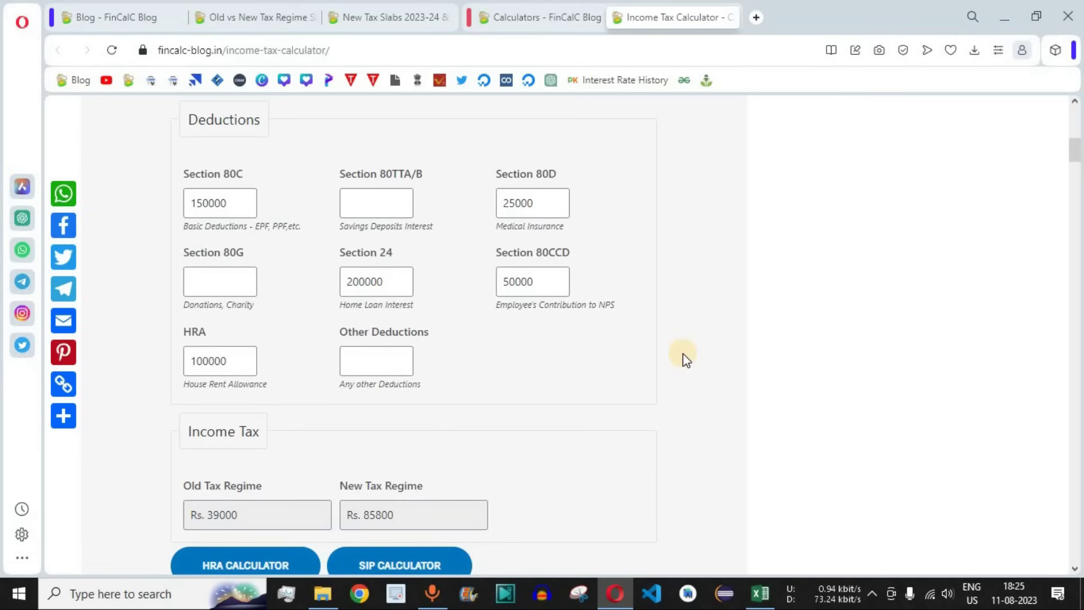
scroll(683, 354, "up", 2)
scroll(682, 353, "up", 5)
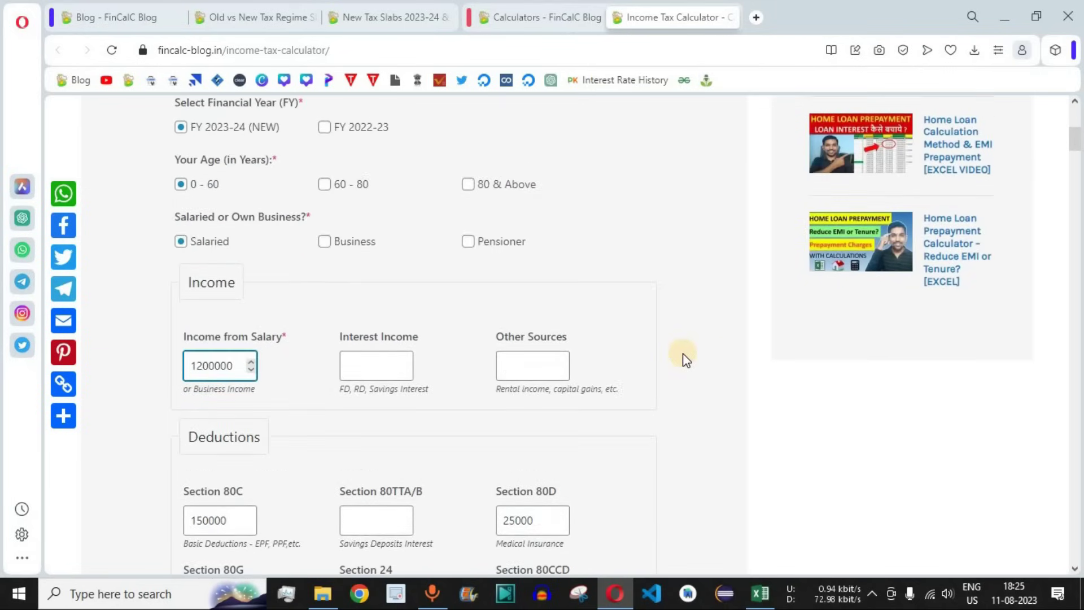
left_click_drag(205, 115, 387, 114)
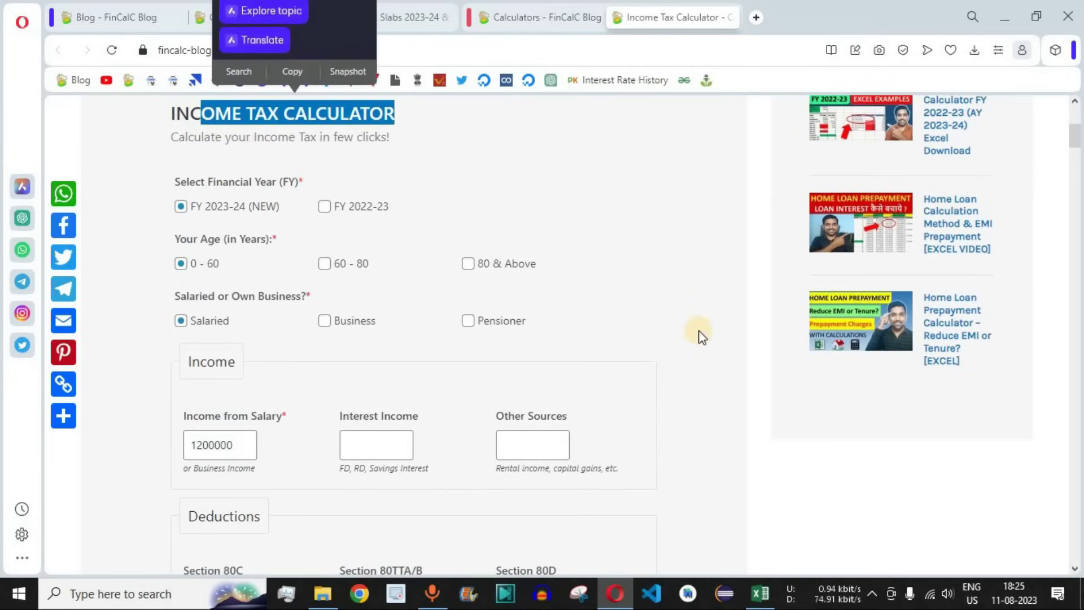
Locate the FY 2023-24 Excel calculator download link, and switch to the Excel workbook to examine its slab, cess and tax rebate rows
left_click(708, 329)
scroll(711, 328, "up", 3)
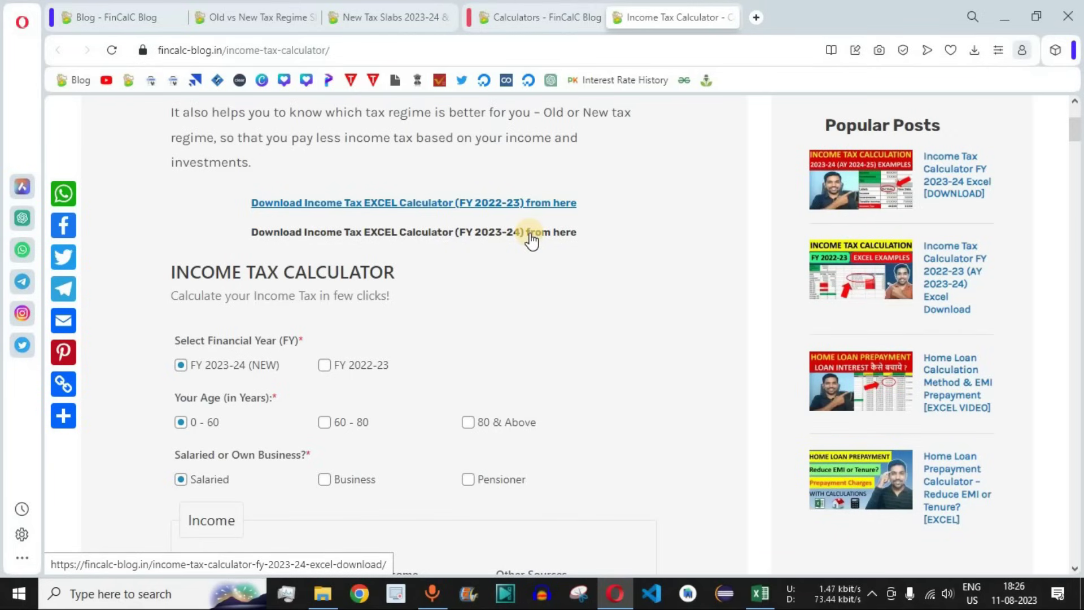
key("alt+Tab")
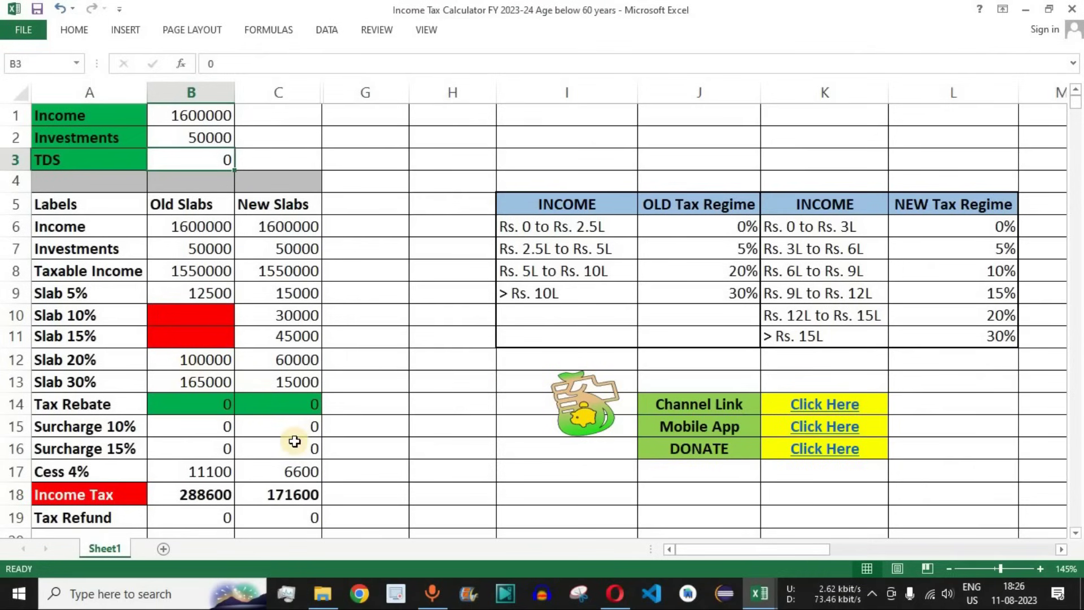
left_click_drag(77, 293, 277, 472)
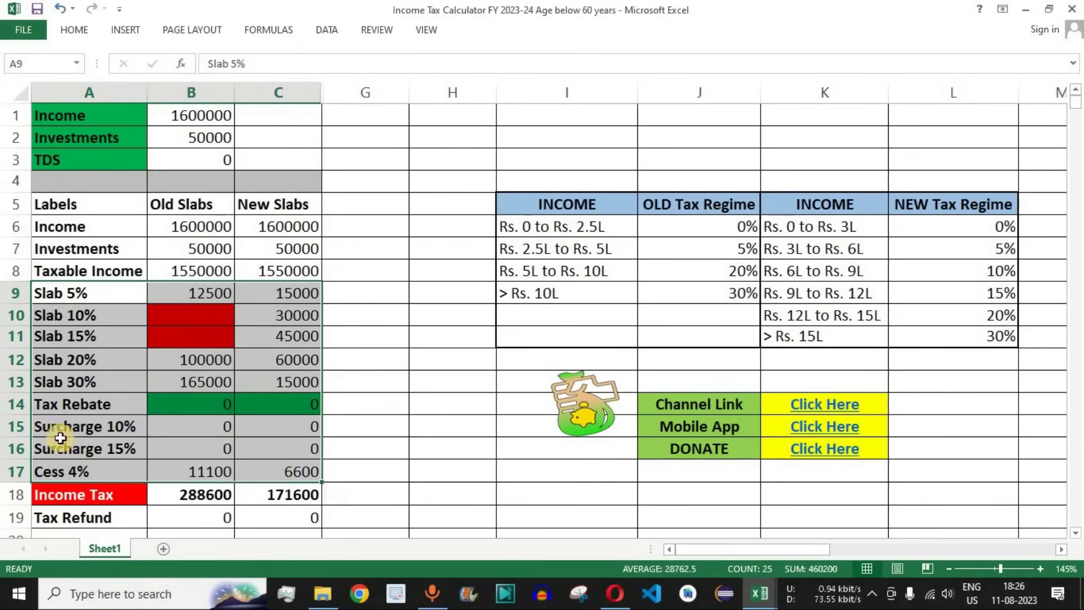
left_click(93, 404)
left_click_drag(168, 405, 288, 404)
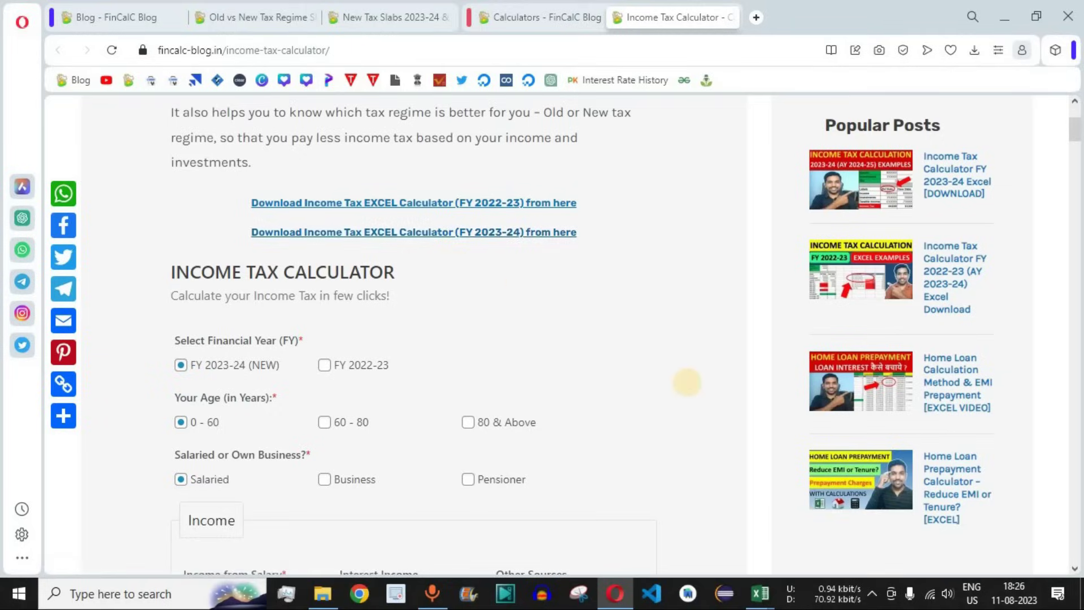
Switch to Opera and look over the Income Tax Calculator page's Android app link and donation section
scroll(687, 382, "down", 15)
scroll(687, 387, "down", 6)
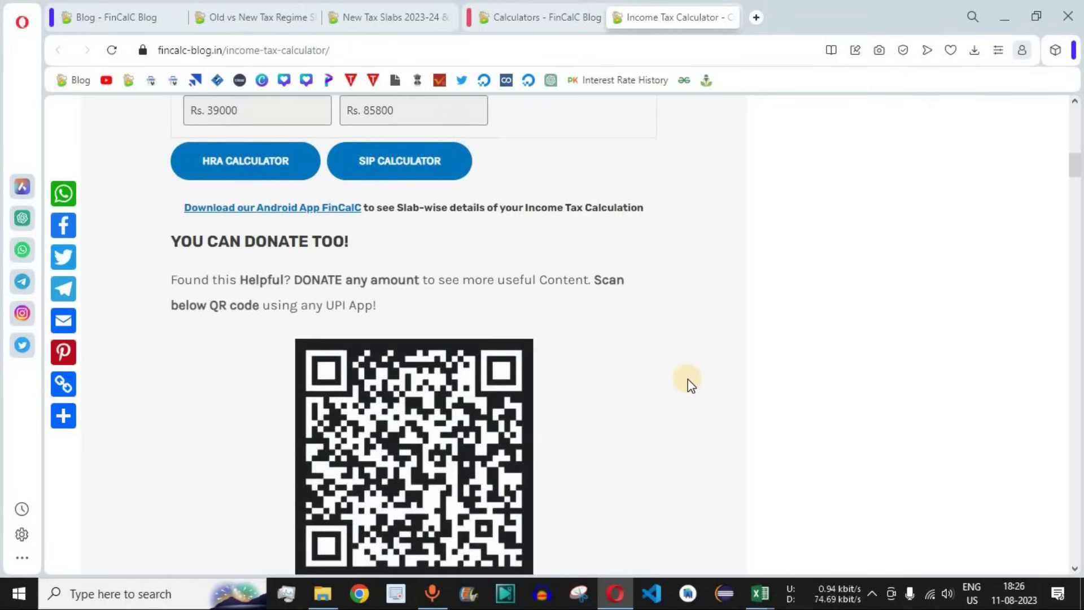
scroll(690, 386, "up", 3)
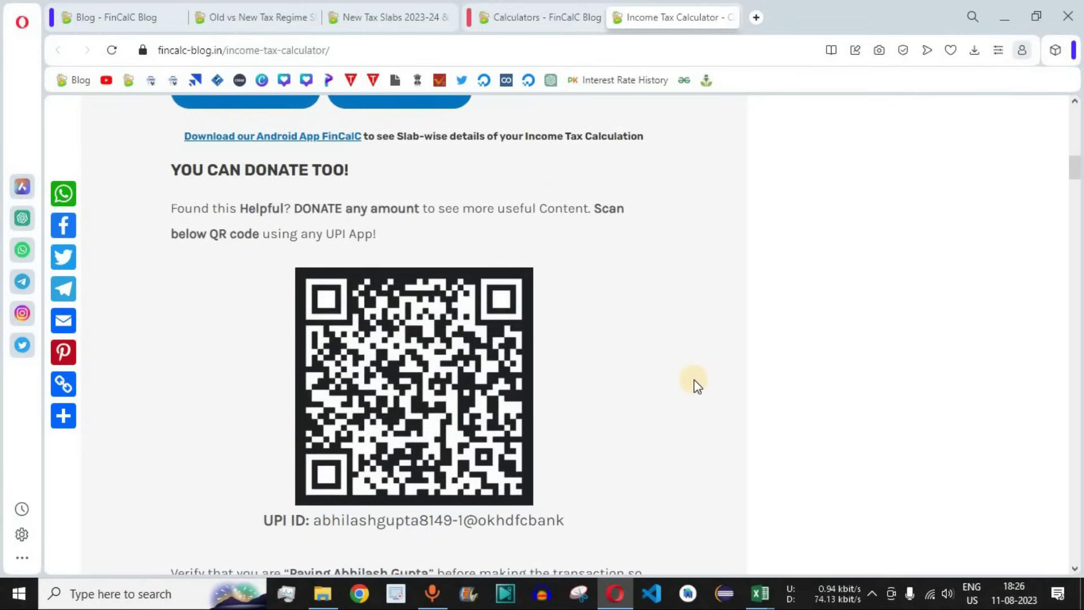